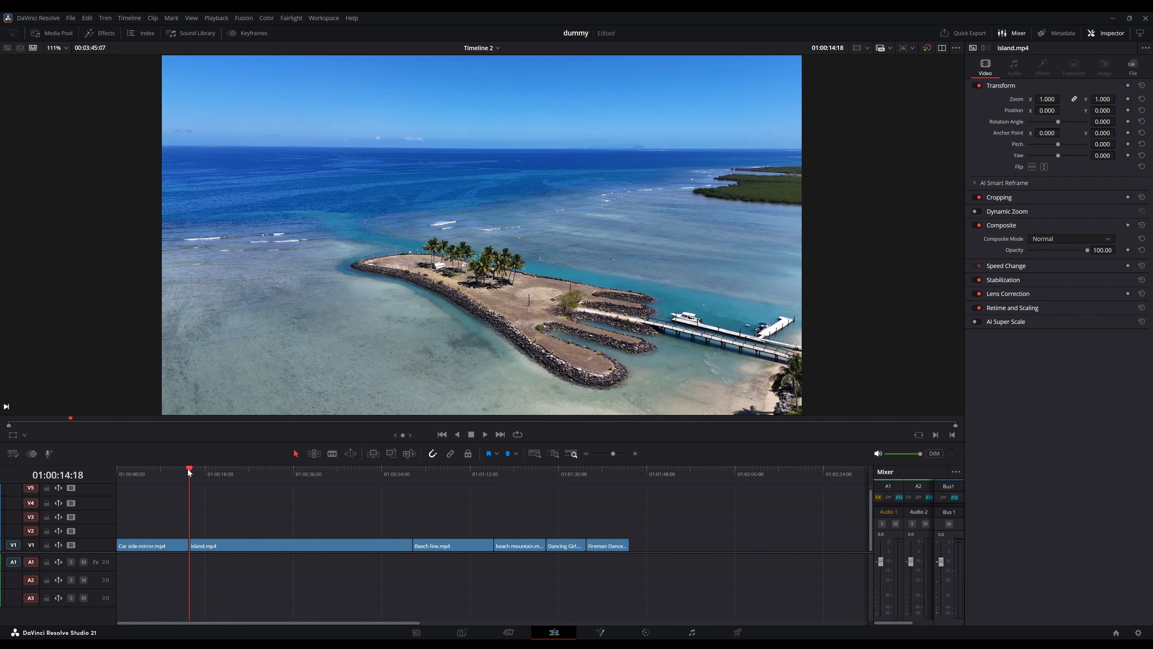
Split the Car side mirror.mp4 clip at 01:00:02:00 and delete everything after the cut.
drag(188, 469, 116, 477)
scroll(173, 517, up, 8)
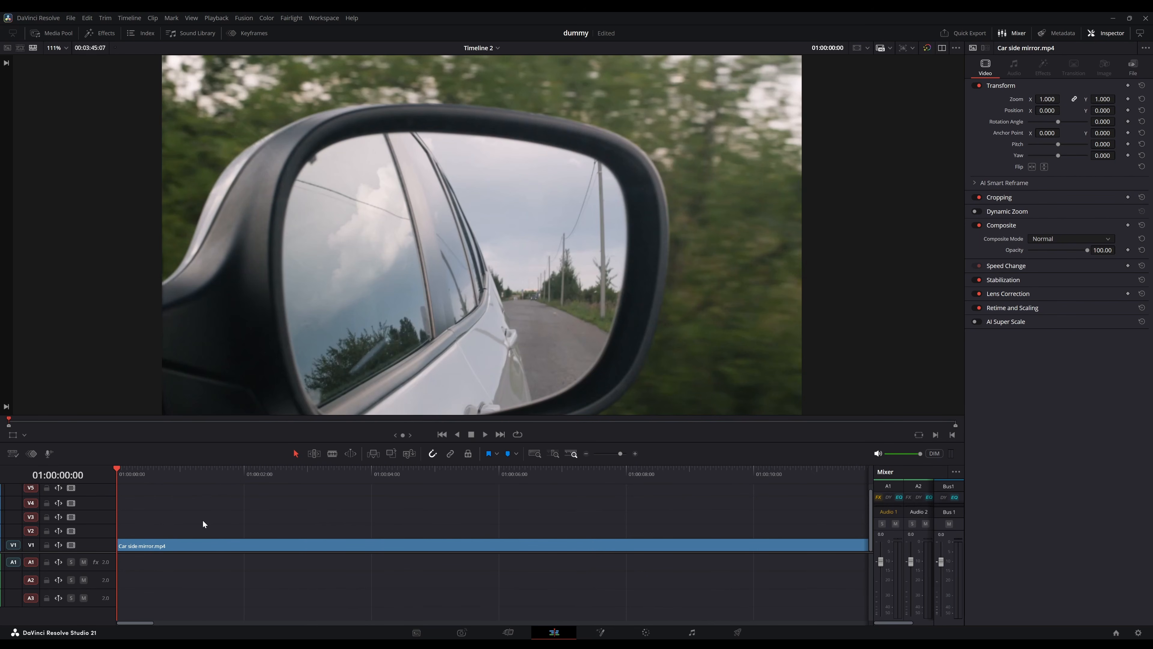
click(244, 469)
key(b)
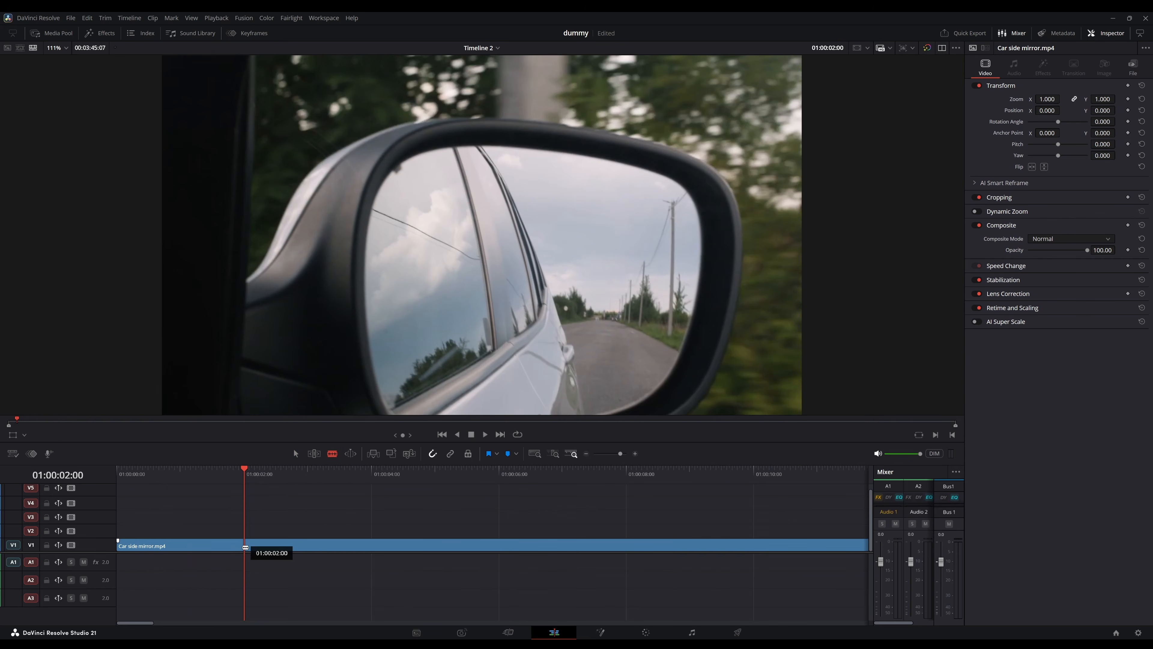
click(249, 544)
key(a)
click(272, 545)
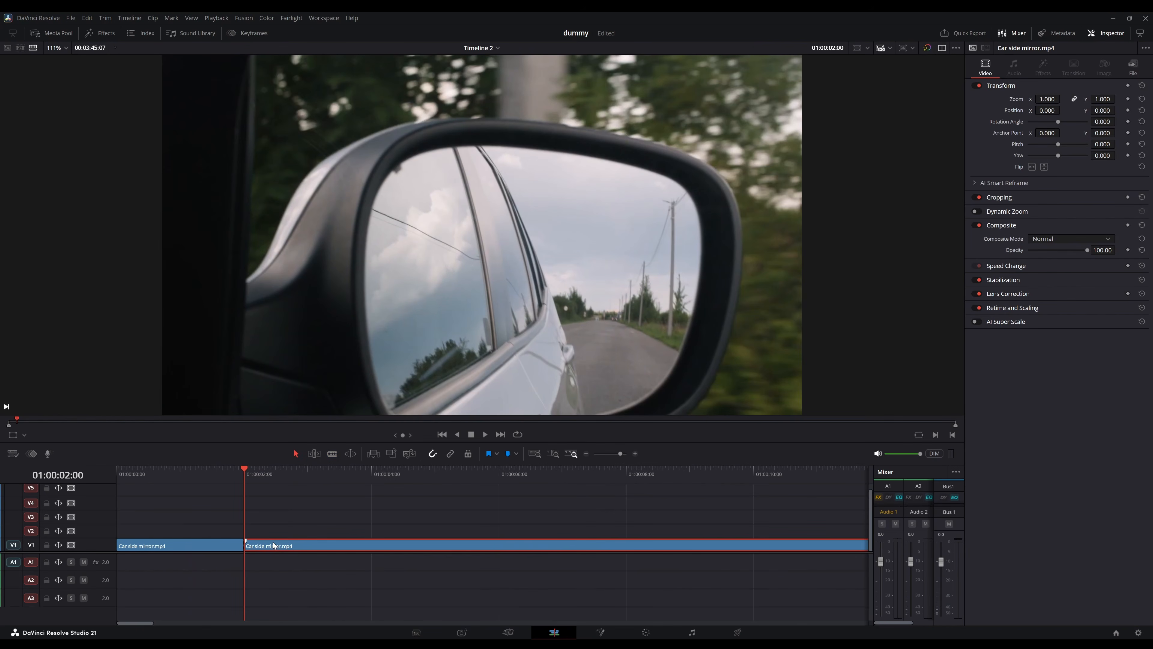
key(BackSpace)
Split the remaining car side mirror clip at 01:00:01:00 and move its second half up to track V2.
click(181, 474)
key(ctrl+b)
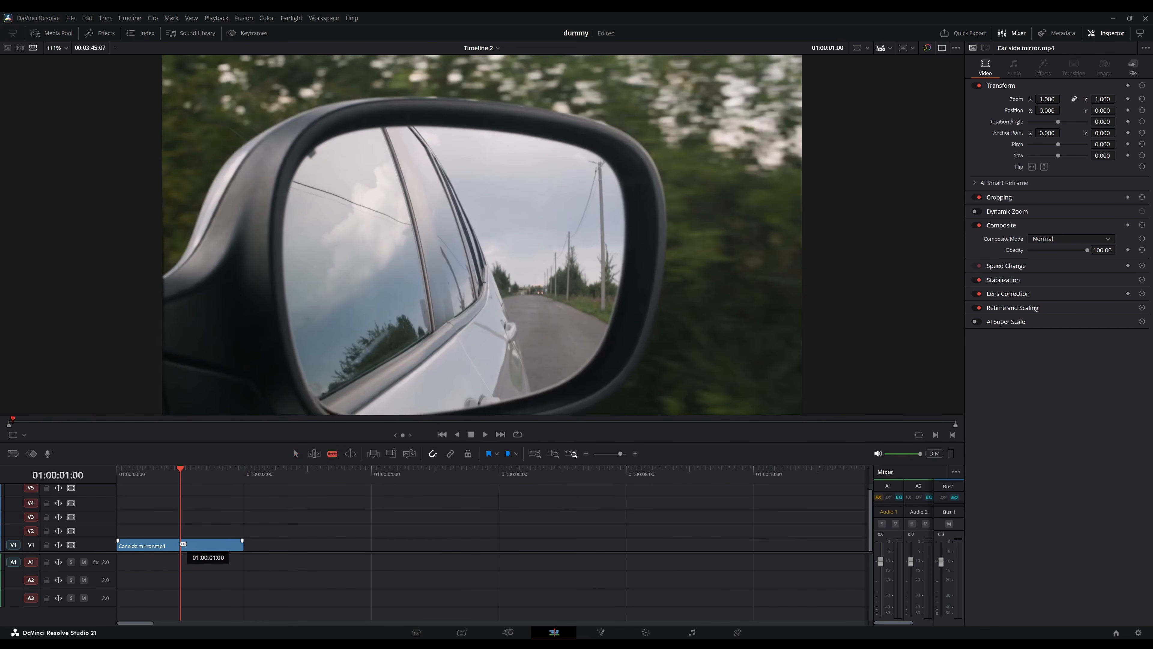
click(203, 547)
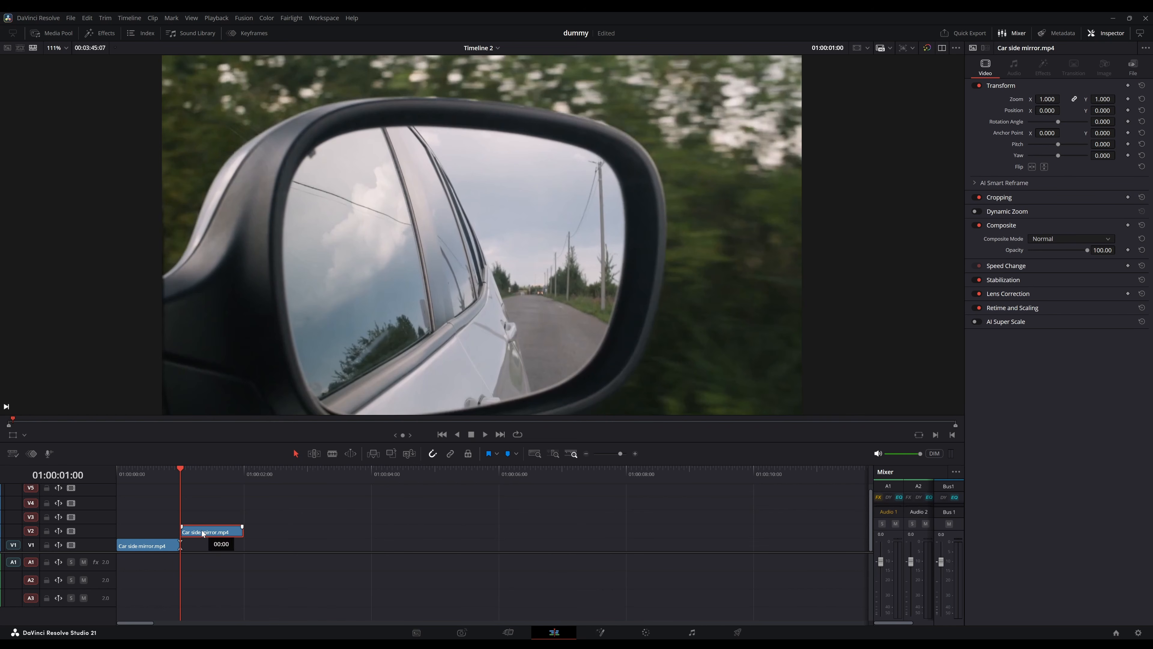
Move the island.mp4 clip on V1 to start at 01:00:01:00, directly beneath the raised car mirror clip.
key(ctrl+minus)
drag(585, 547, 172, 548)
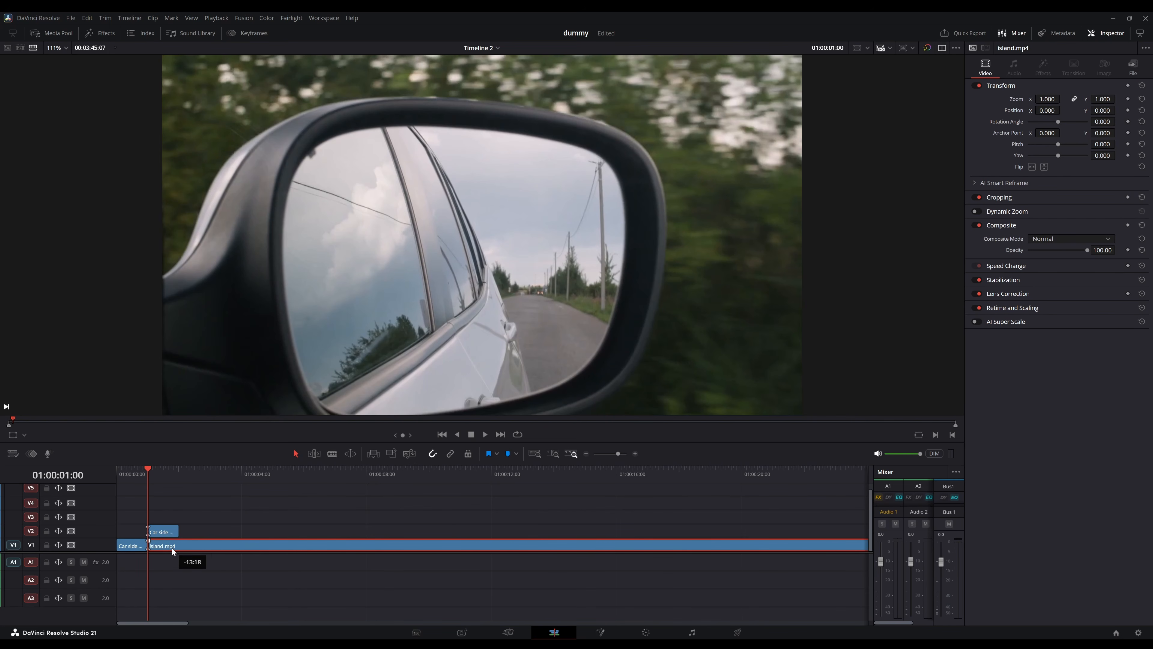
key(ctrl+equal)
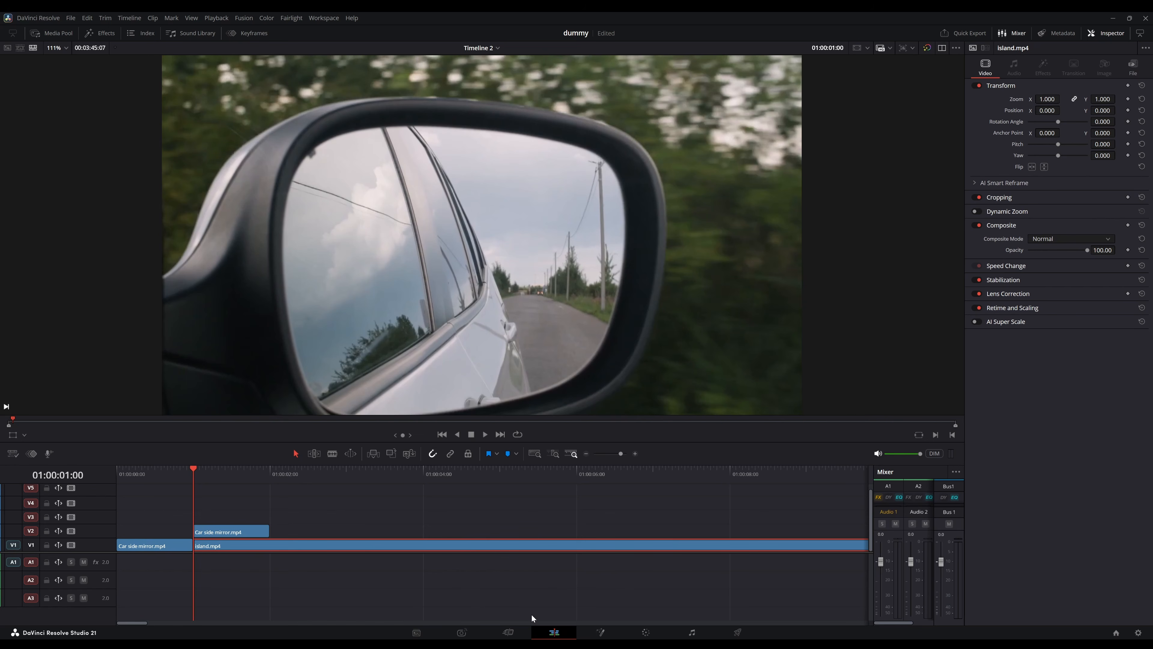
Add a Magic Mask node to the V2 car mirror clip's Fusion composition and set its mode to Better.
click(600, 632)
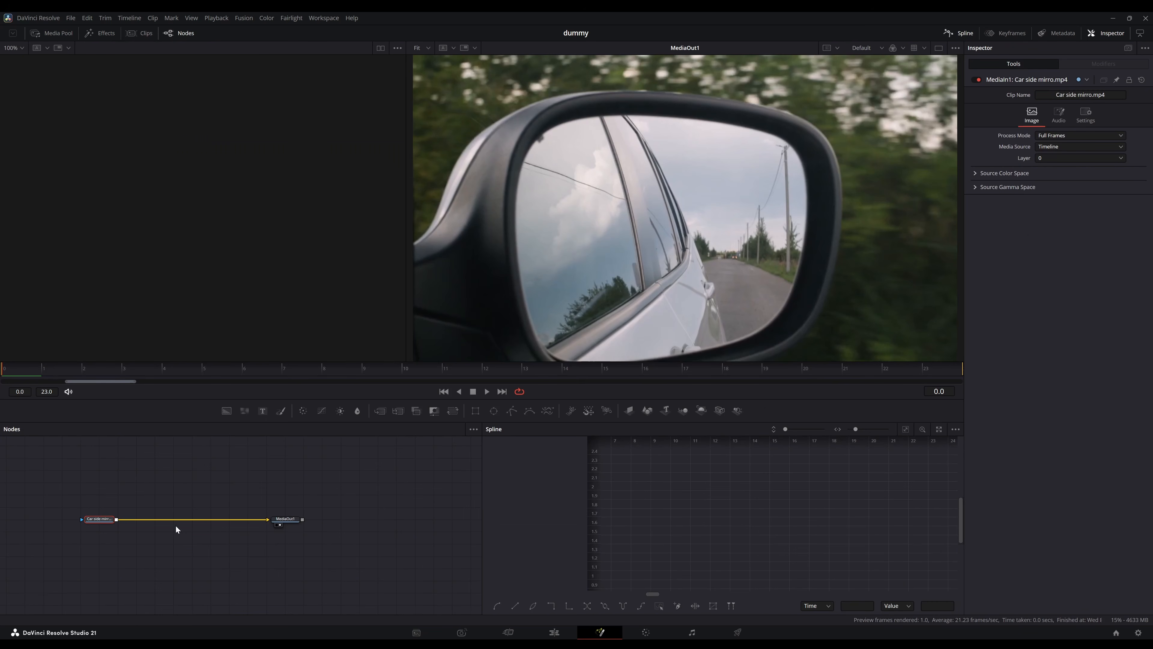
key(shift+space)
text(transfmagic)
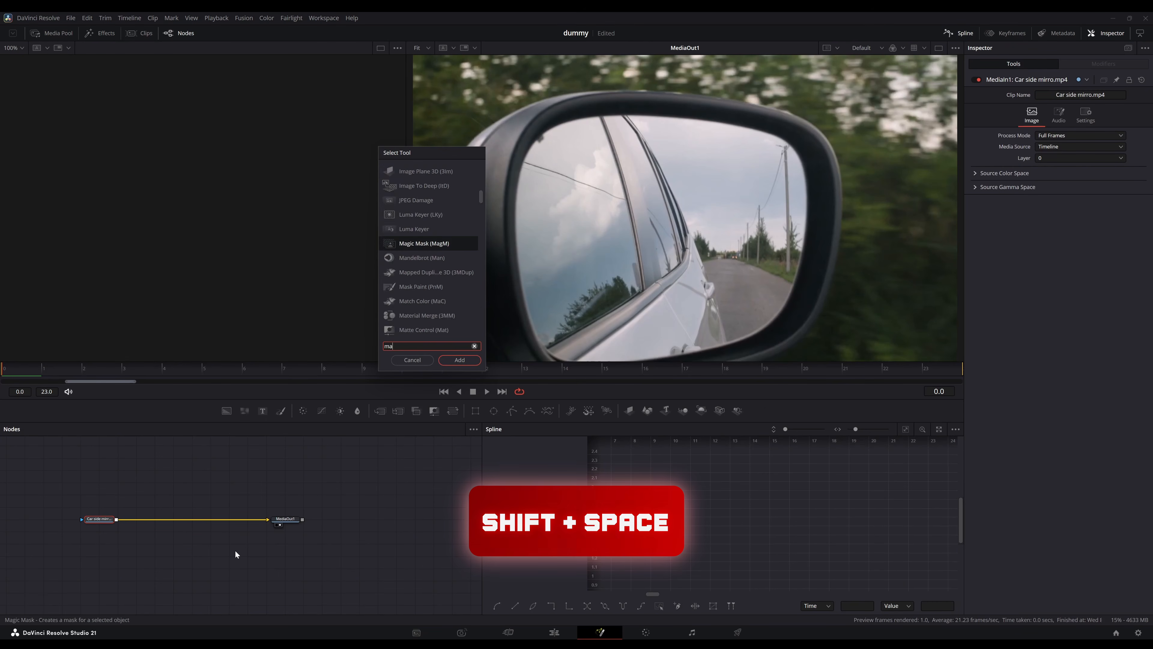
key(Return)
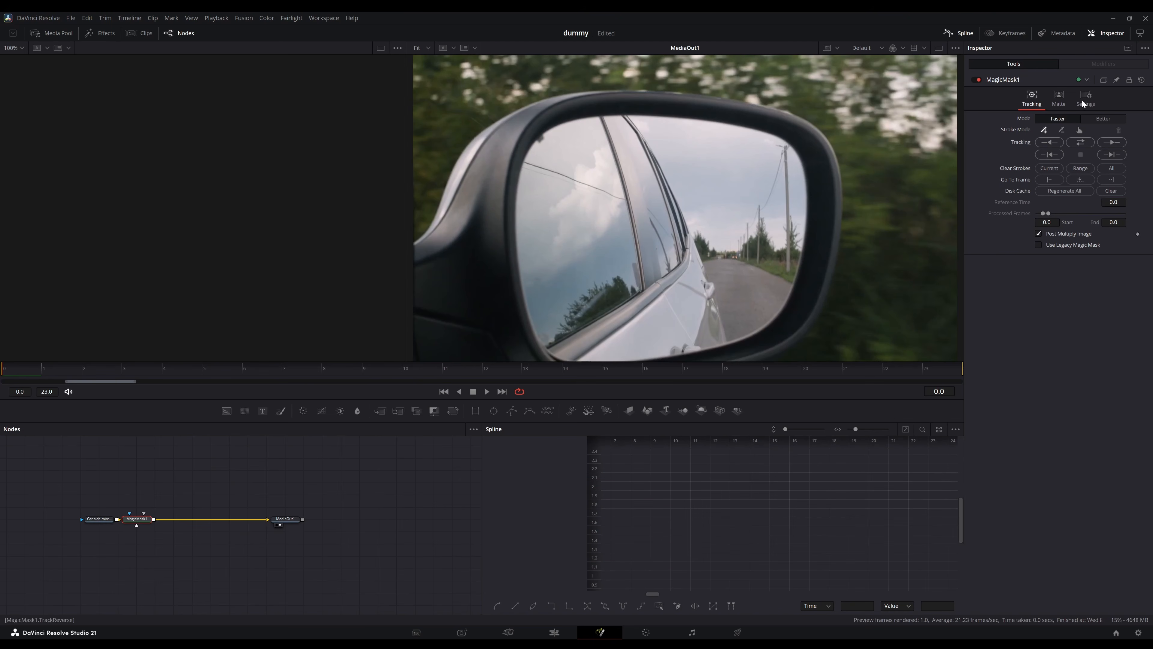
click(1103, 118)
Mark points across the whole mirror glass with Magic Mask strokes and subtract a point on the mirror's surrounding frame.
click(564, 160)
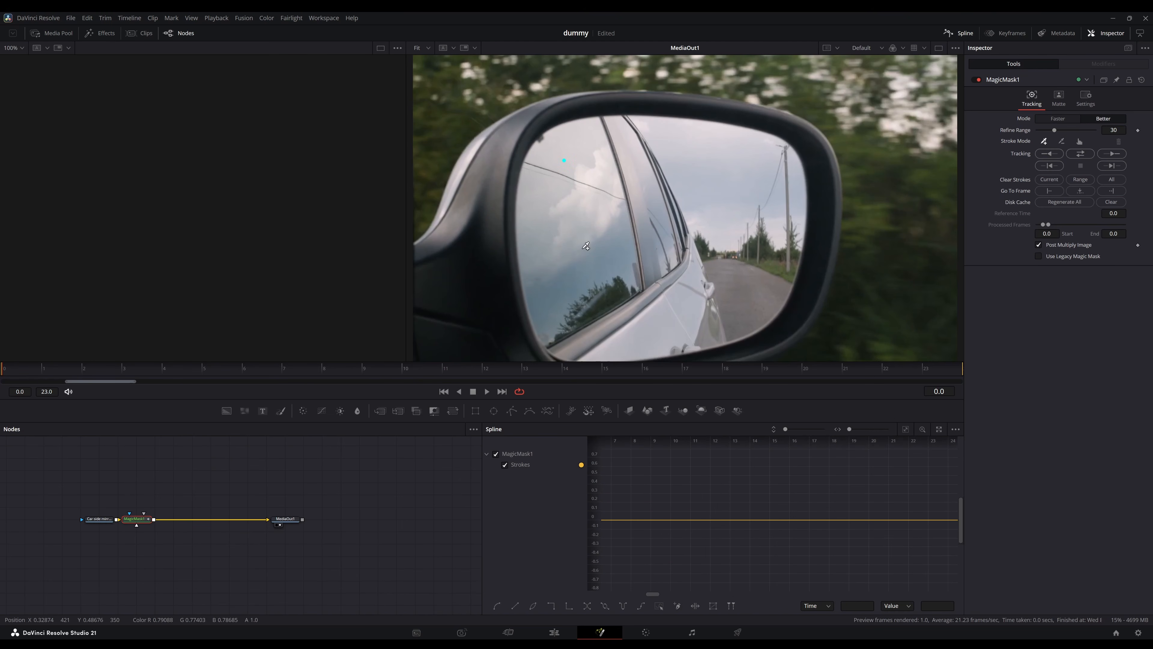
click(578, 288)
click(635, 334)
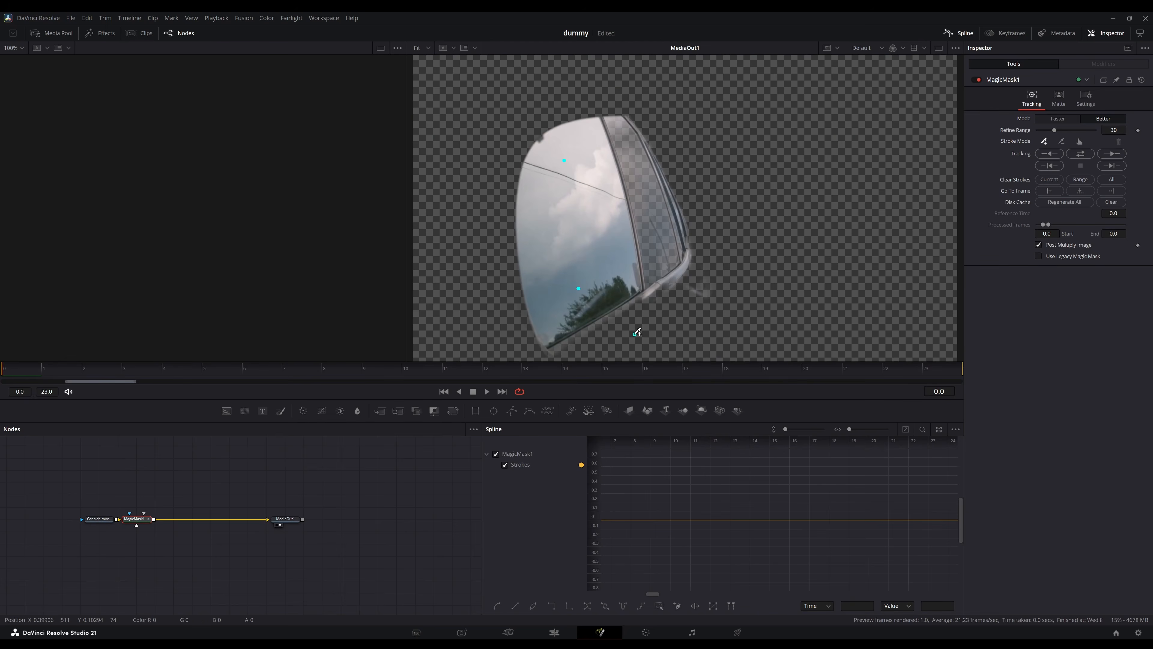
click(753, 297)
click(704, 262)
click(695, 187)
click(779, 238)
click(765, 157)
click(607, 144)
click(563, 233)
click(1062, 141)
click(841, 247)
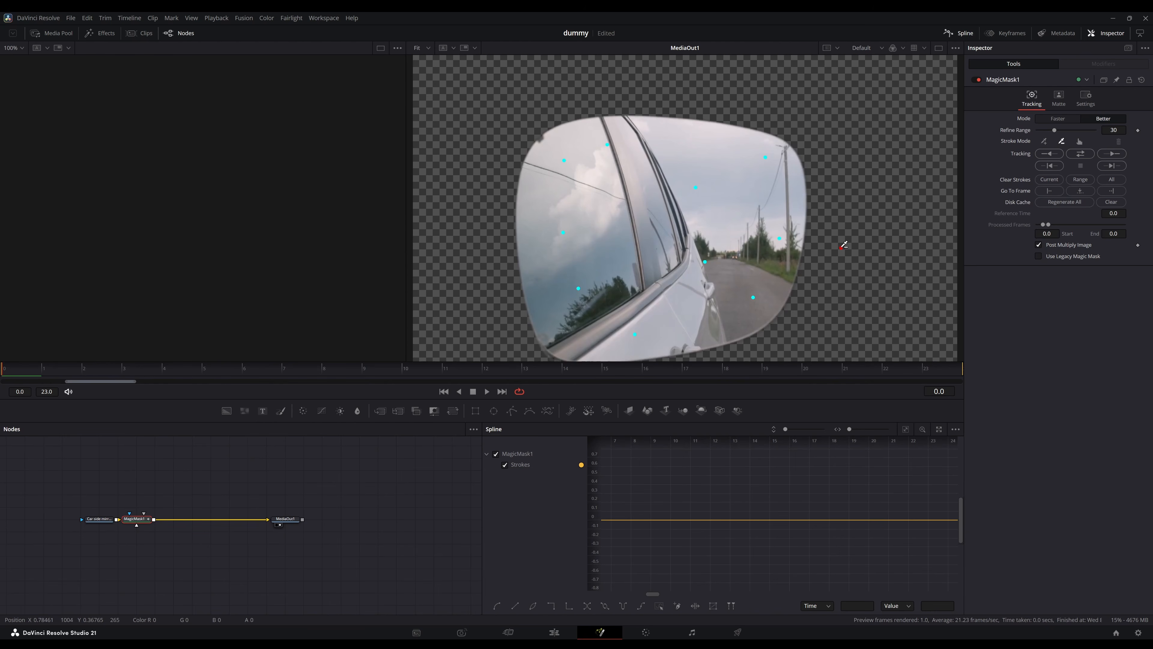
Duplicate the masked car mirror clip from V2 onto V3 in the edit timeline and disable the copy.
click(543, 632)
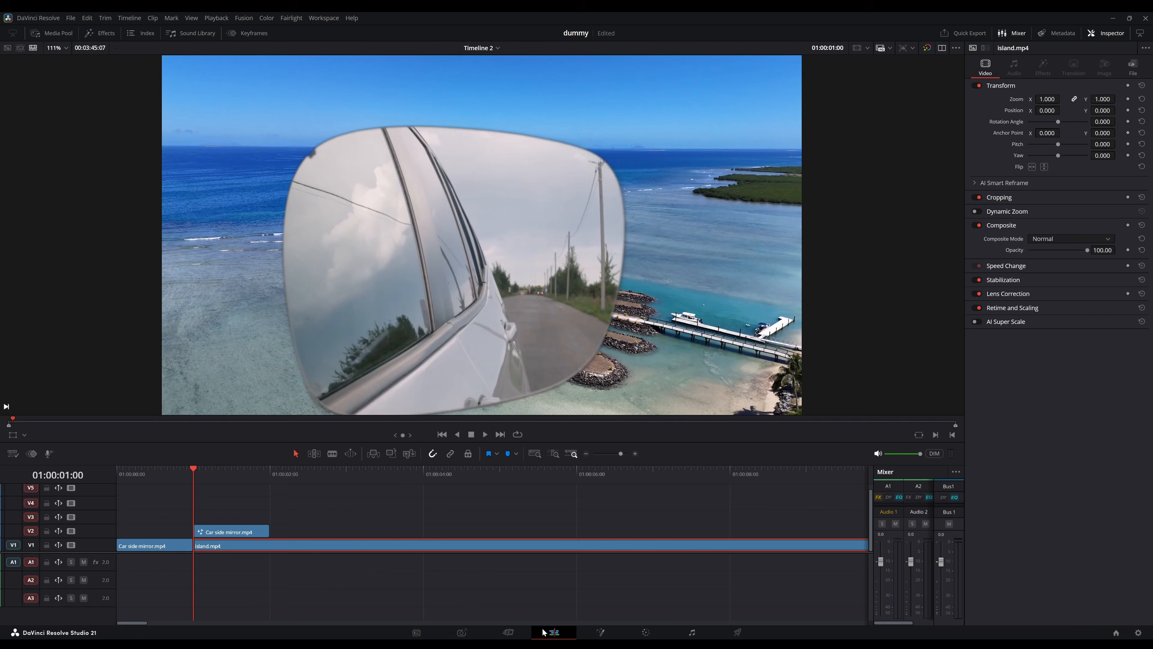
drag(177, 473, 230, 485)
mouse_move(245, 534)
mouse_down()
mouse_move(245, 512)
mouse_move(249, 520)
mouse_up()
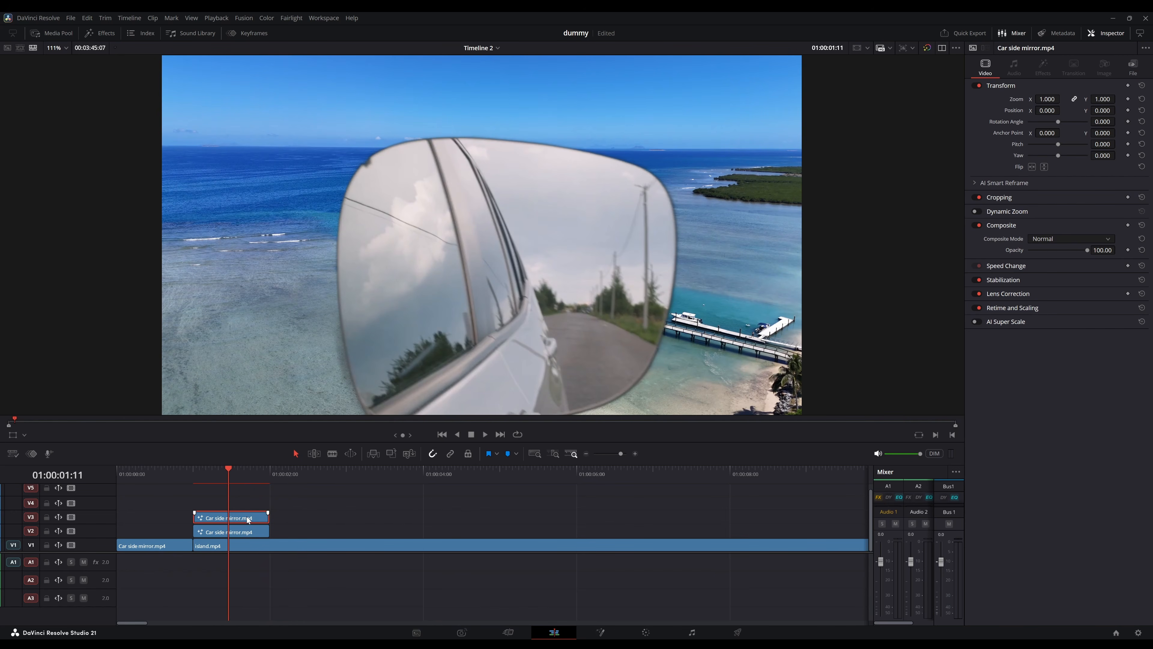
key(d)
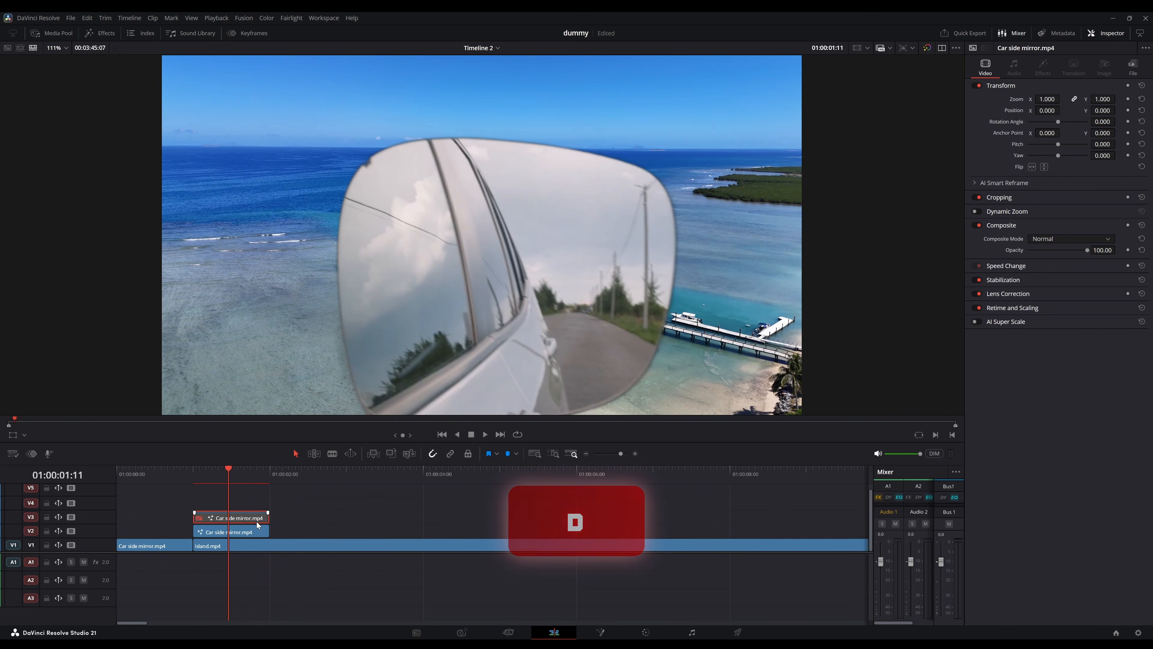
Add a Transform node after the Magic Mask in the V2 clip's Fusion composition.
click(602, 632)
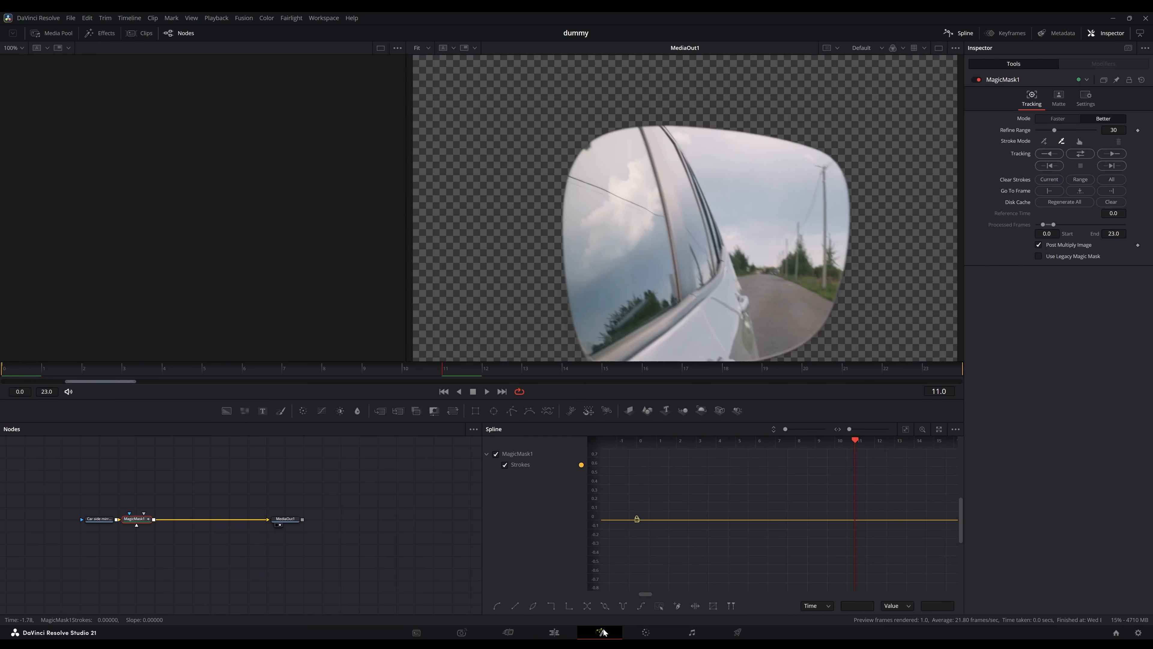
key(shift+space)
text(transform)
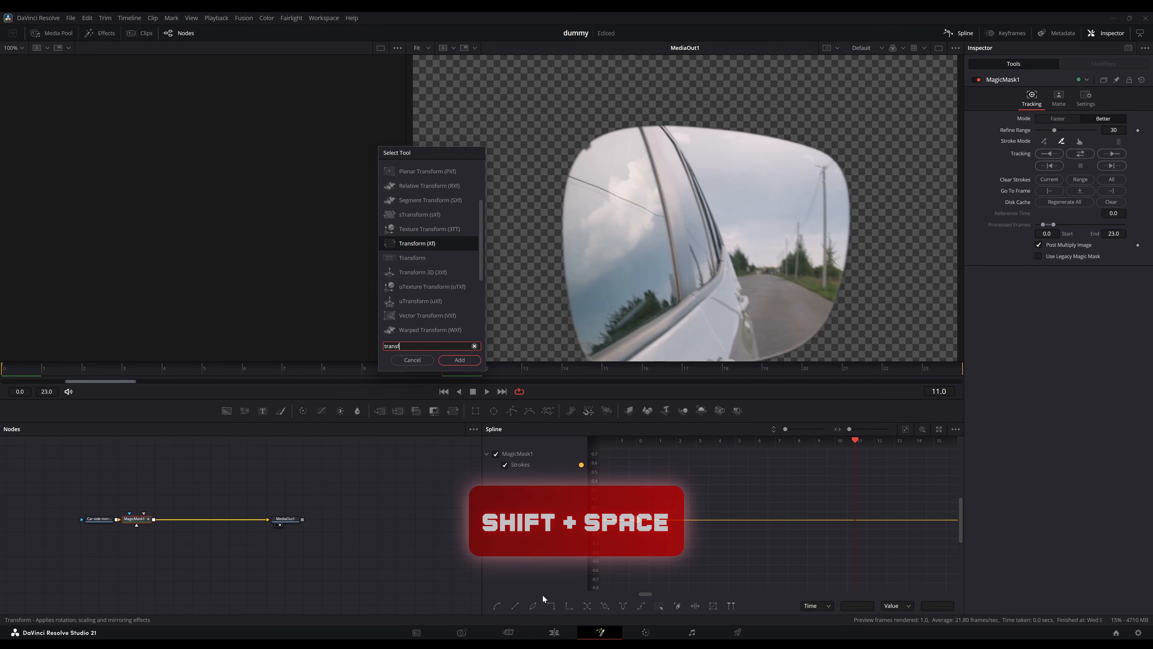
key(Return)
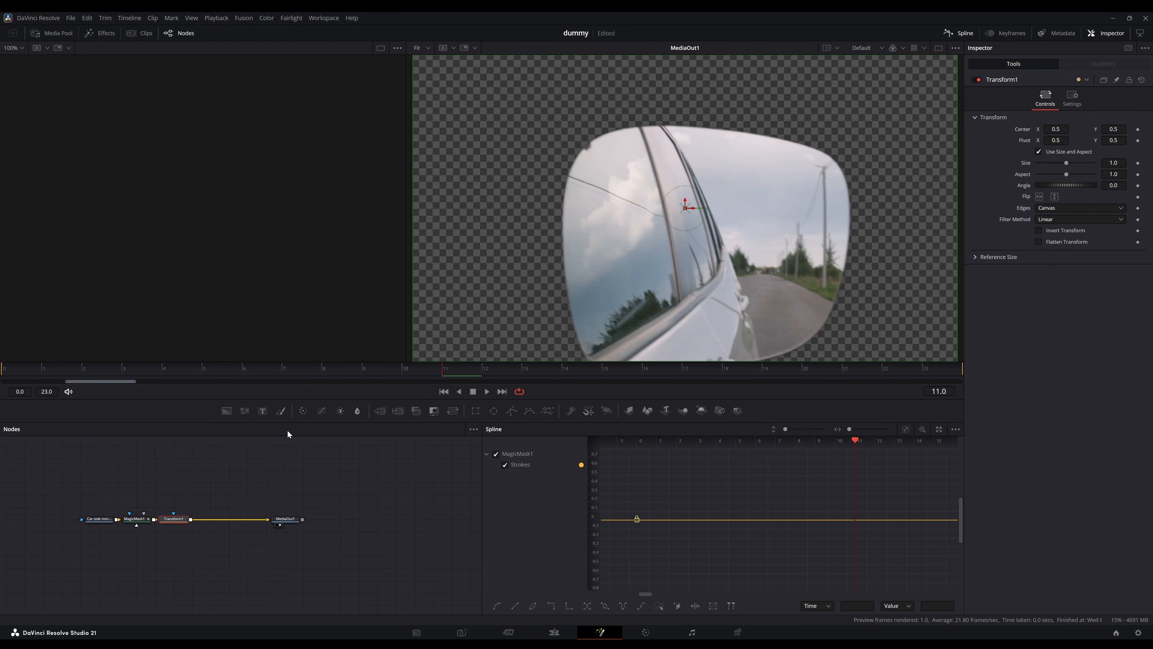
Keyframe the Transform's Center at frame 0, then set Center Y to -0.367 at frame 23.
click(42, 371)
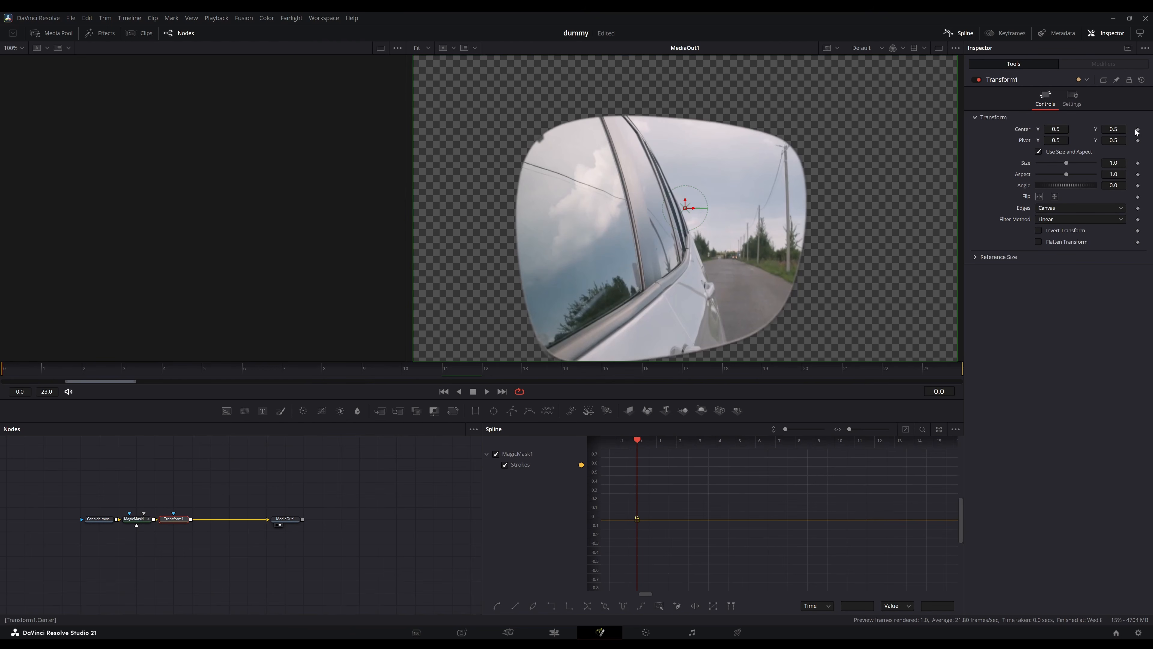
click(1139, 130)
drag(921, 367, 967, 373)
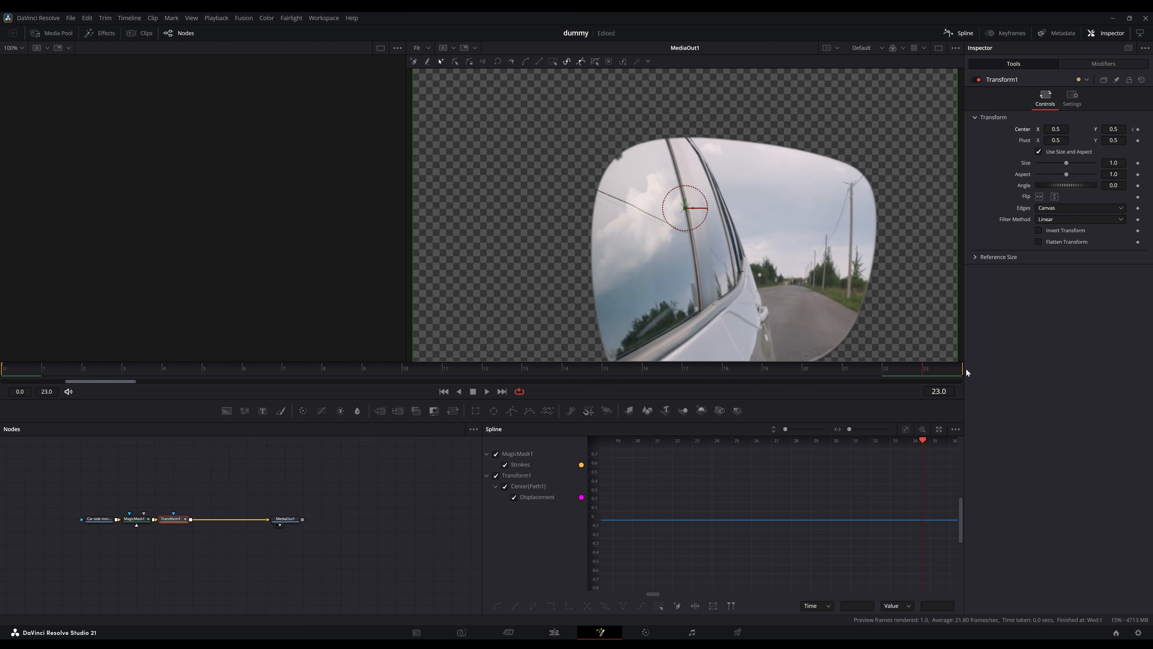
drag(1121, 125, 914, 126)
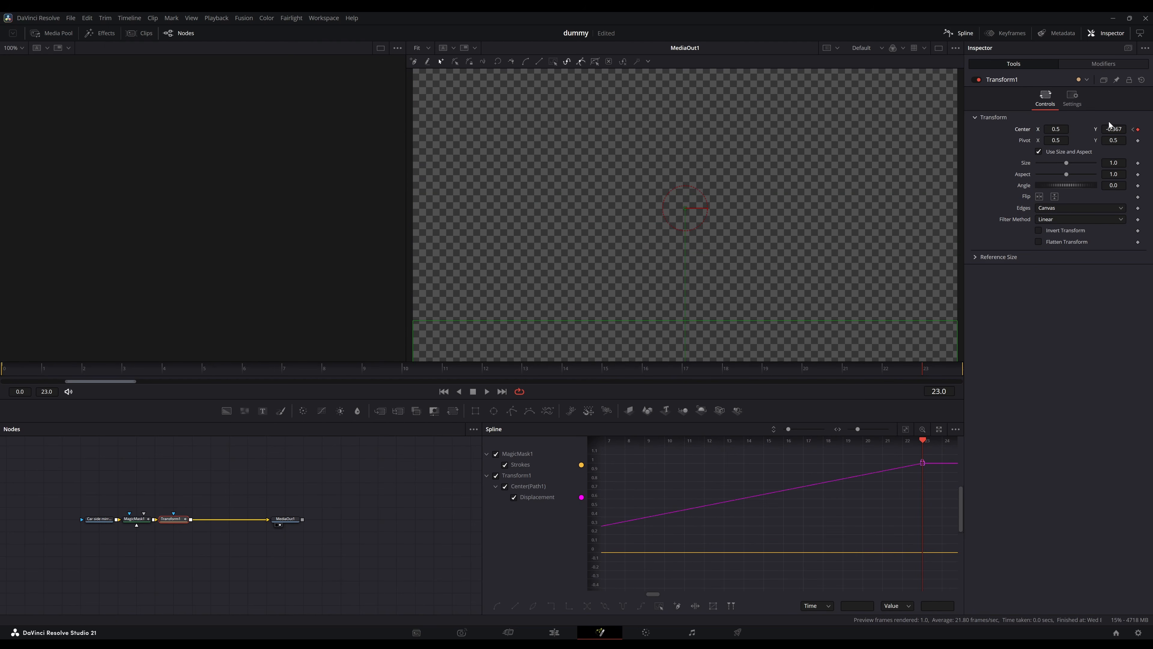
Enable Motion Blur on the Transform node.
click(1080, 102)
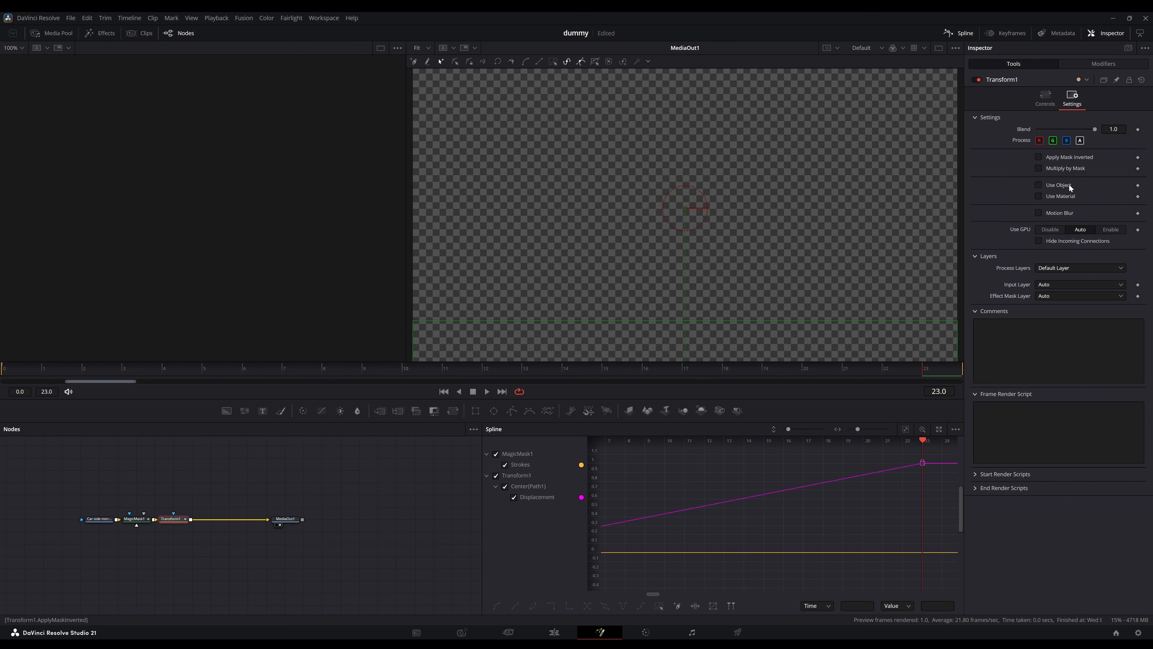
click(1056, 213)
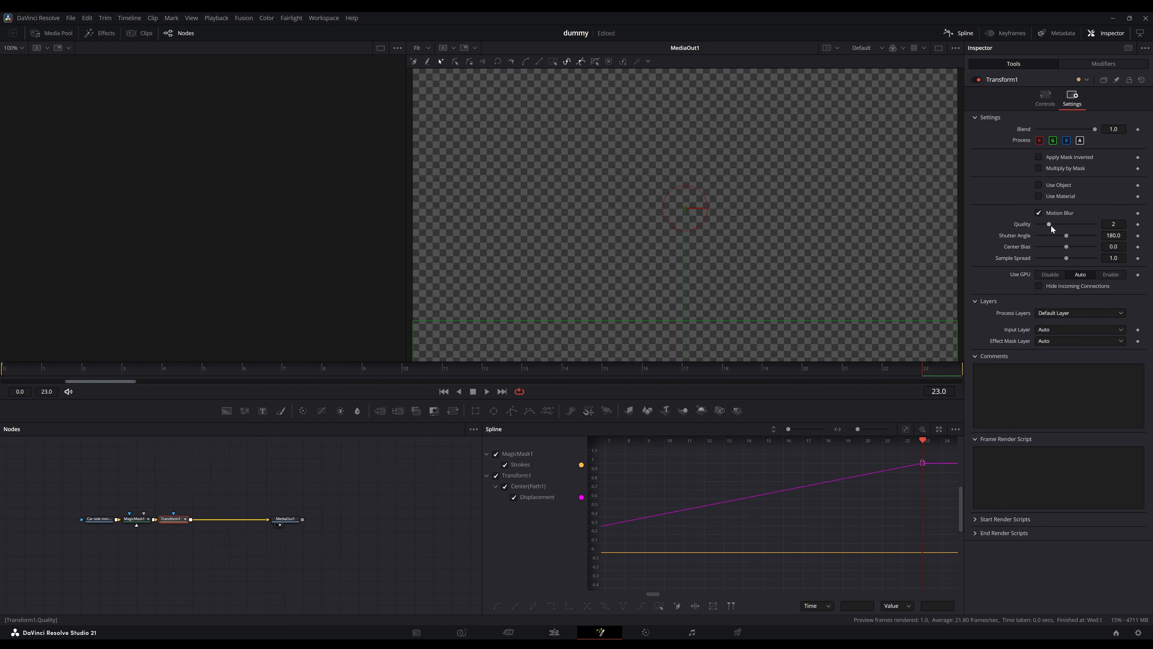
click(1045, 101)
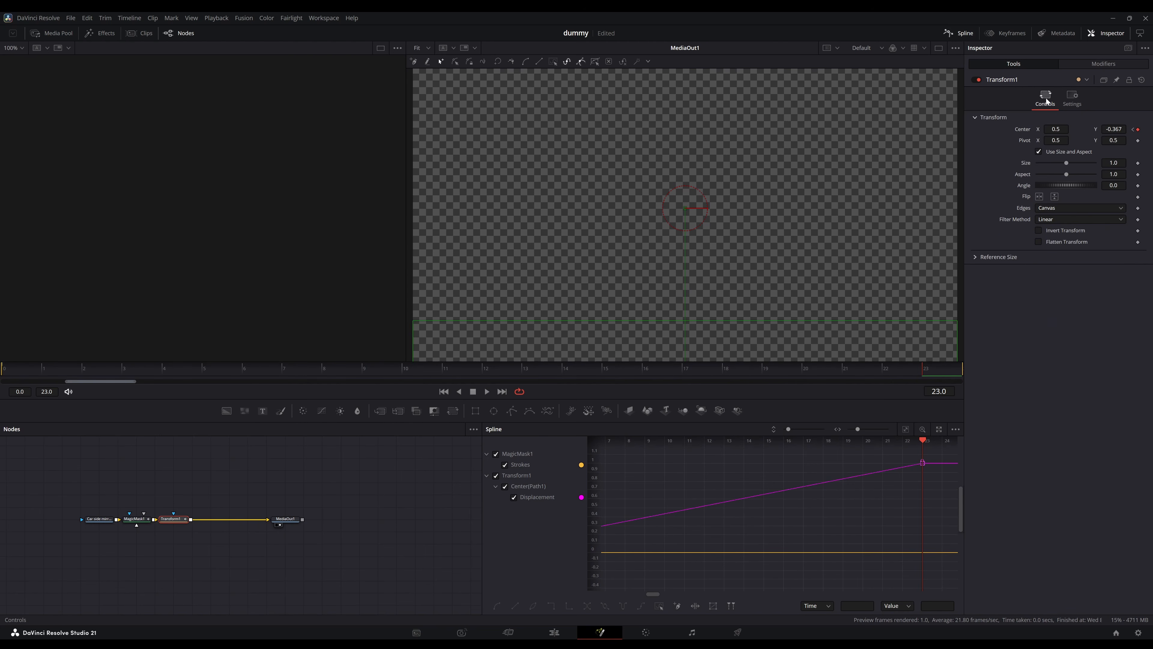
Isolate the Transform's Displacement curve in the Spline editor, smooth its keyframes and lengthen the first keyframe's ease handle.
click(505, 466)
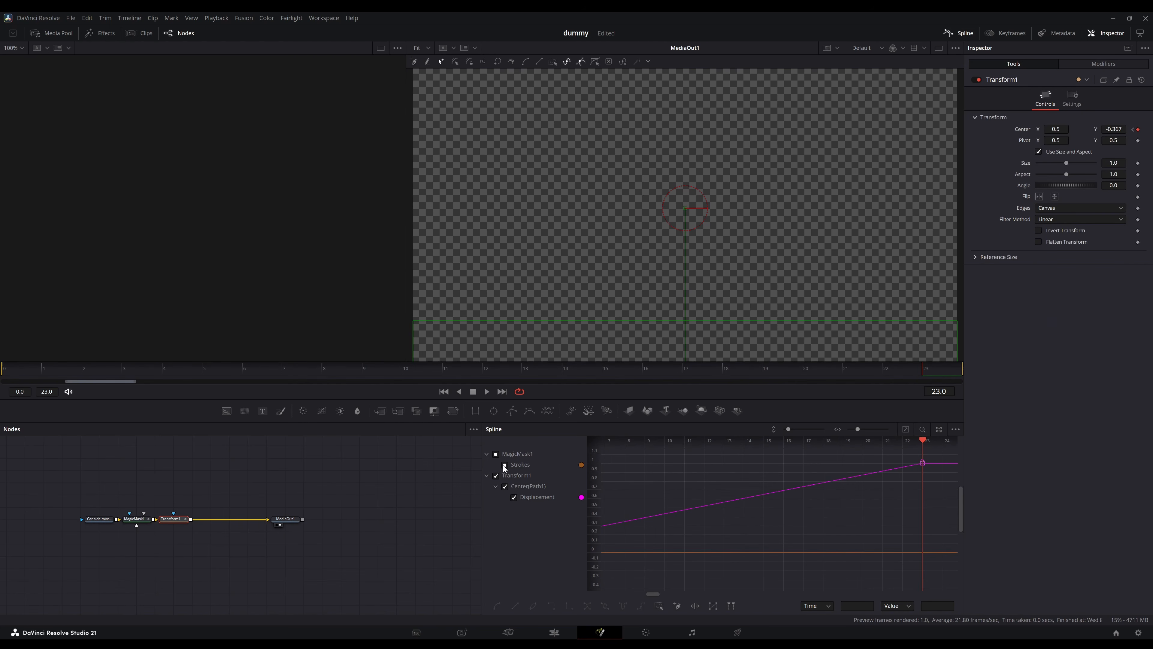
click(505, 465)
key(ctrl+a)
click(907, 428)
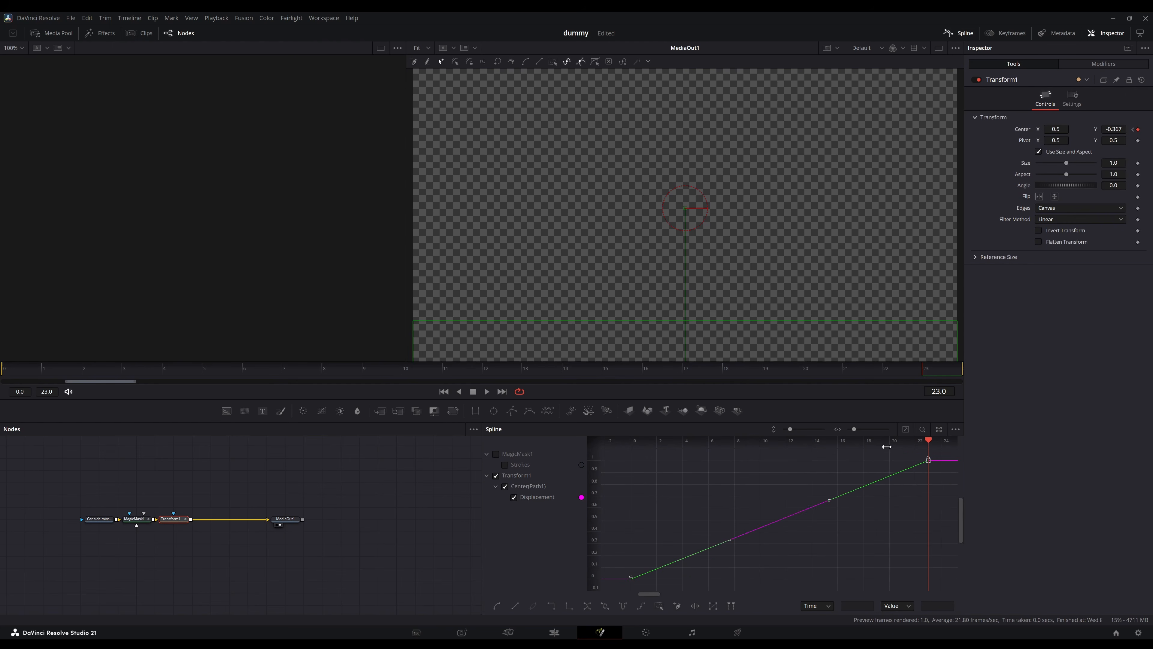
key(s)
drag(743, 582, 792, 566)
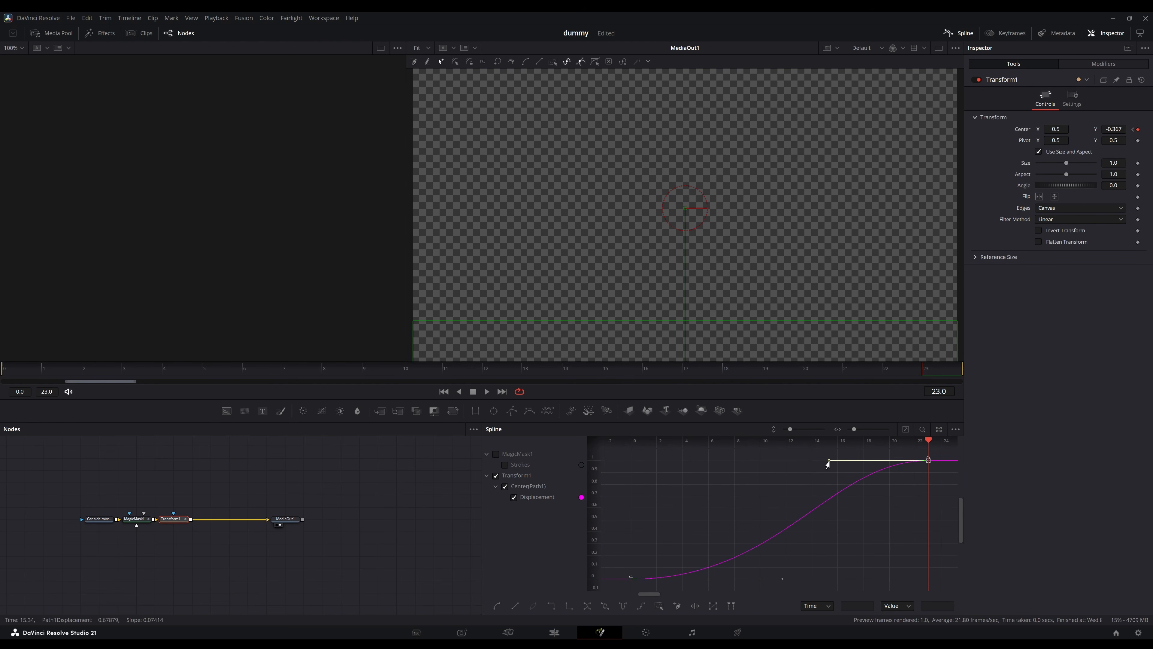
Play back the mirror animation in the edit timeline and re-enable the duplicate clip on V3.
click(554, 633)
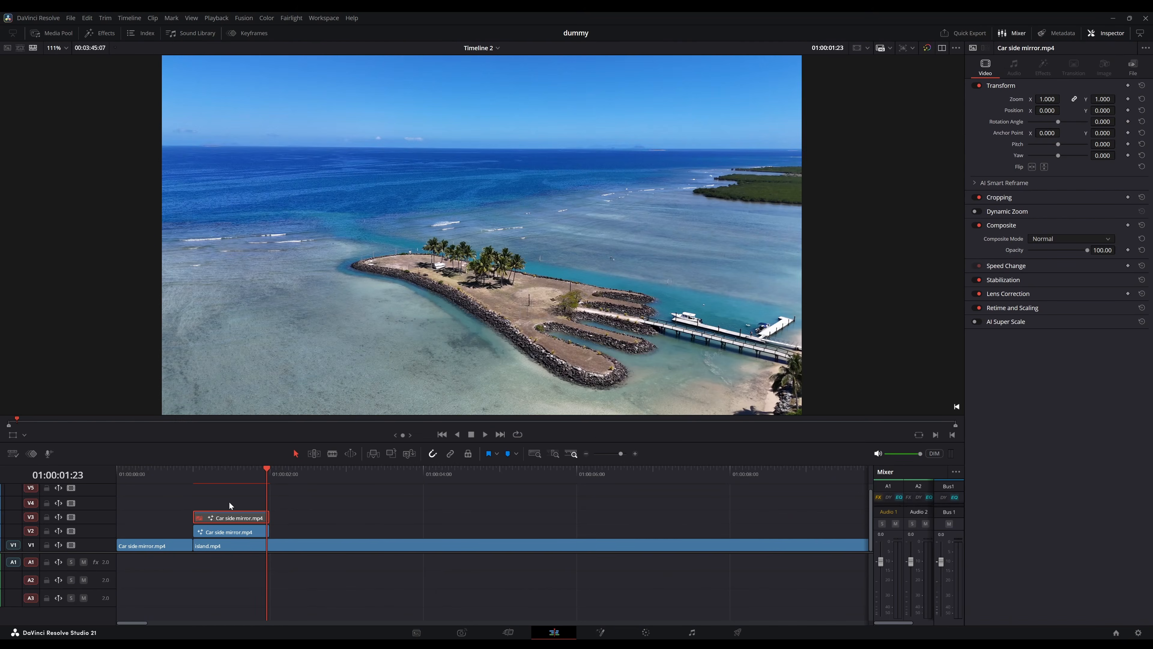
click(186, 474)
key(space)
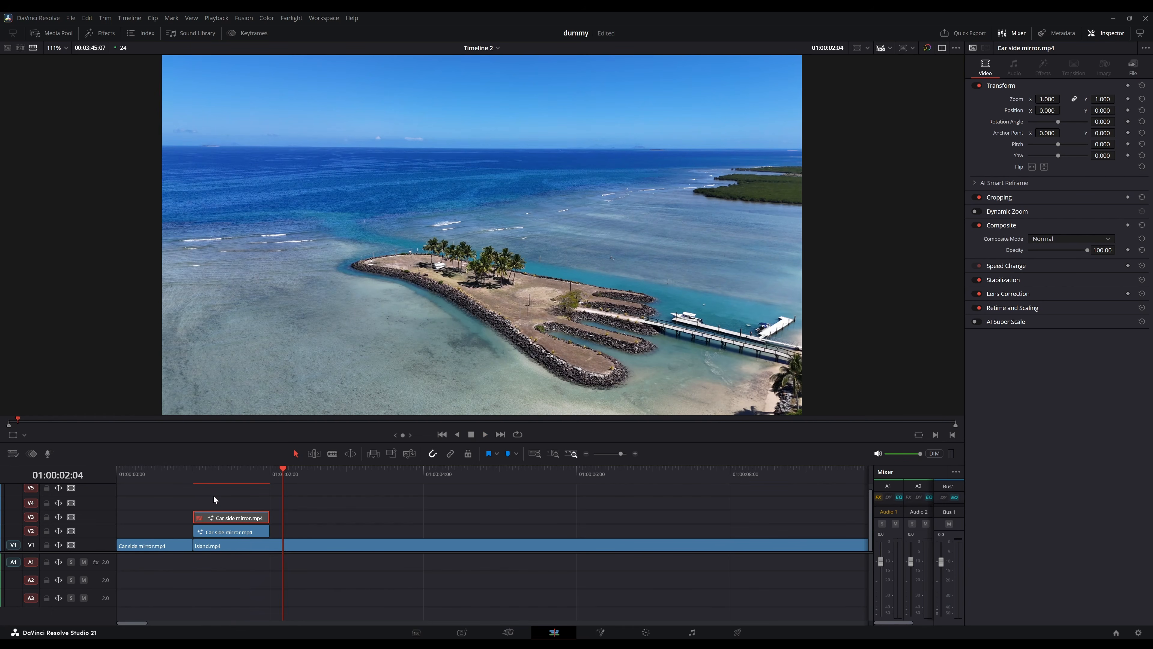
click(215, 473)
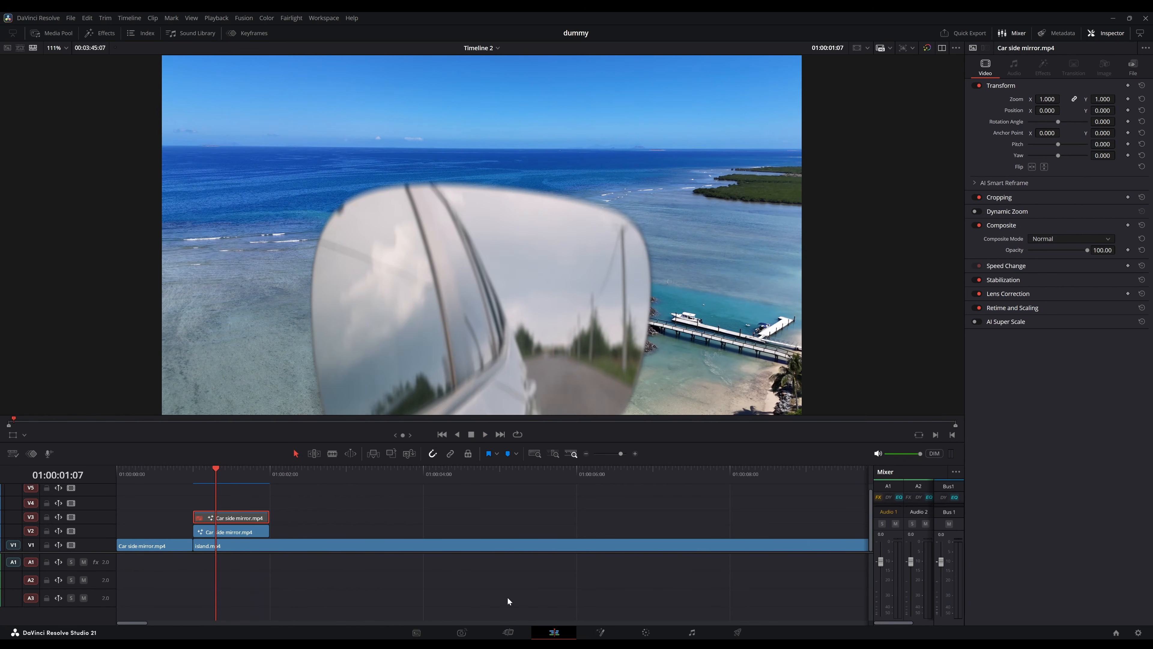
key(d)
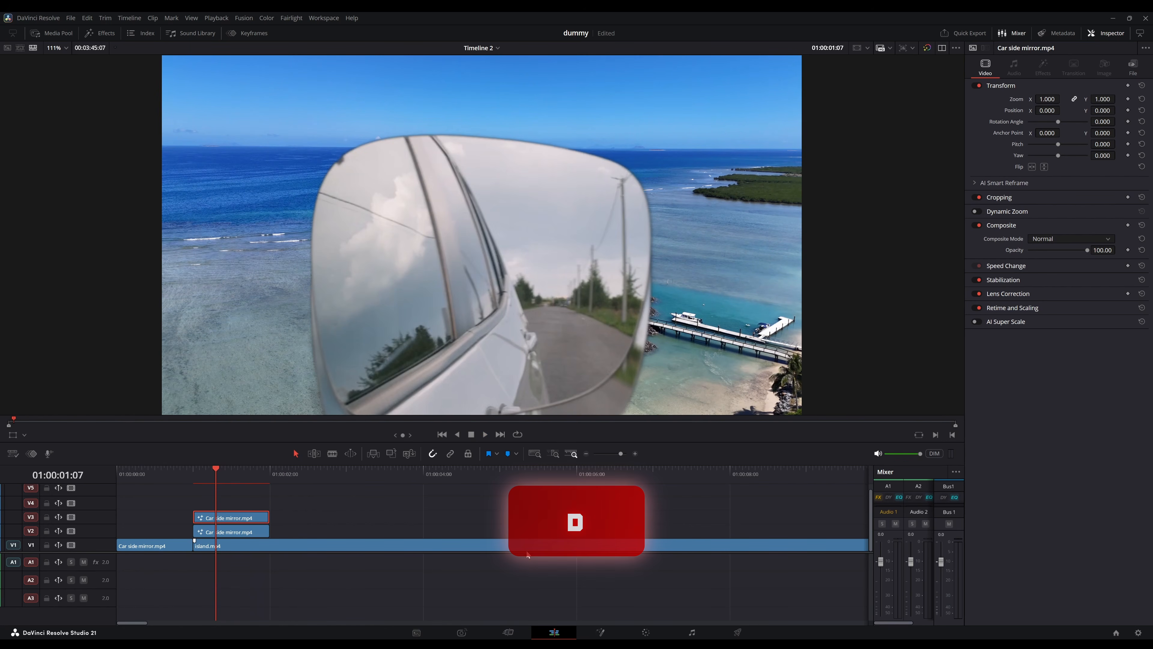
Invert the Magic Mask matte of the V3 clip in Fusion so the mirror glass is cut out of the frame.
click(599, 632)
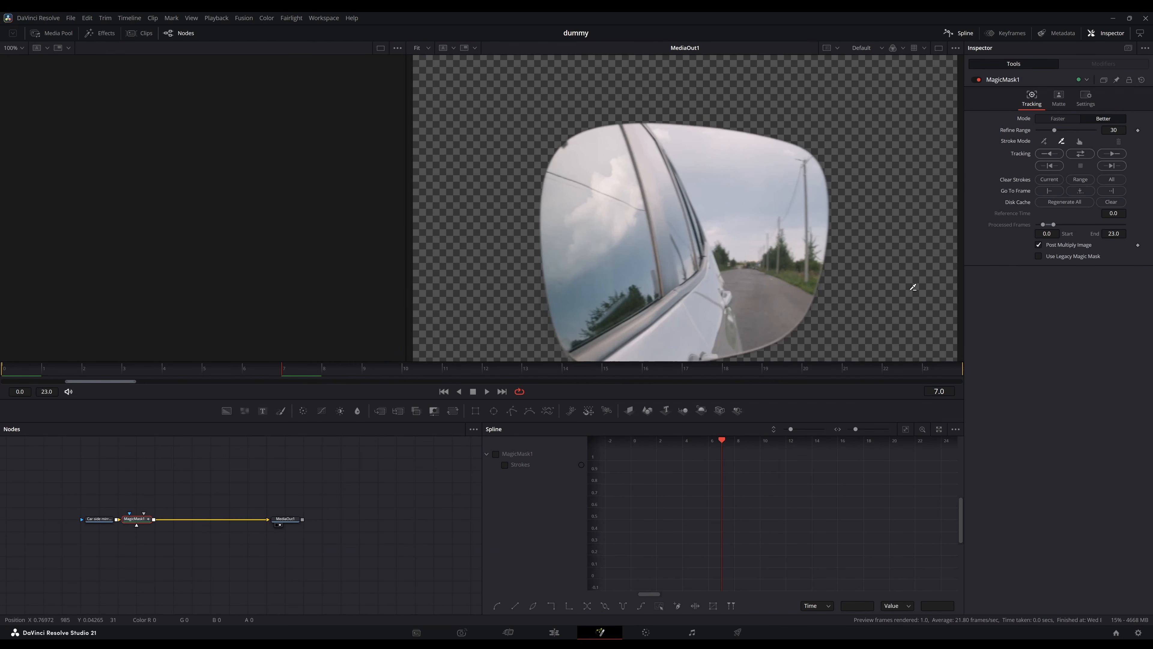
click(1059, 101)
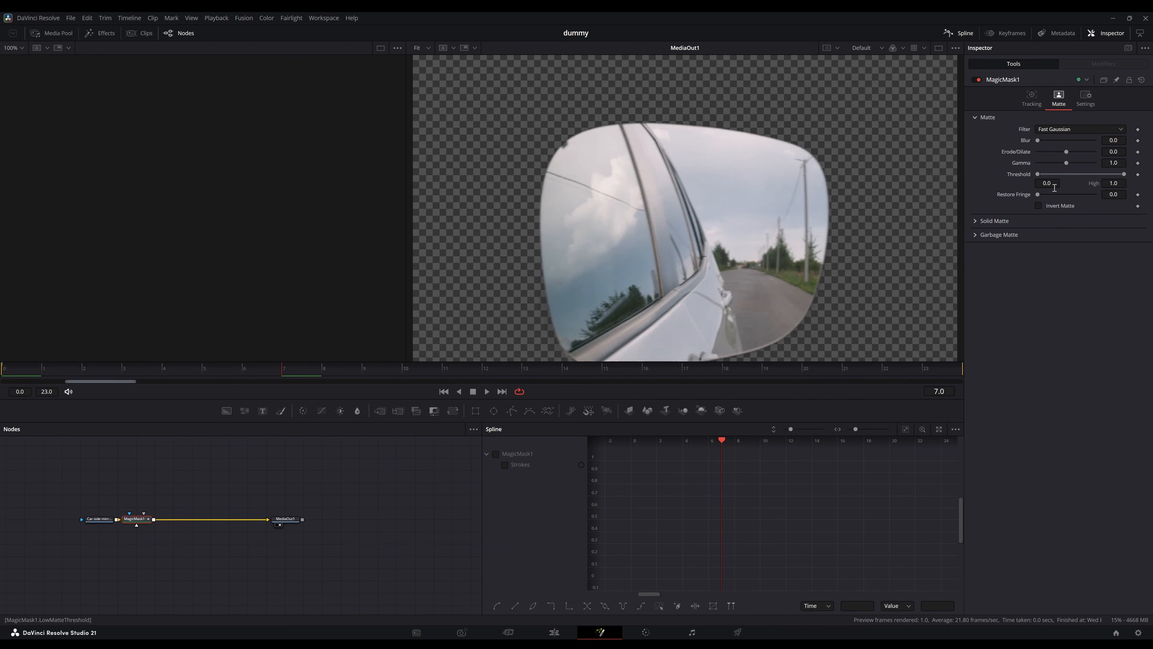
click(1043, 206)
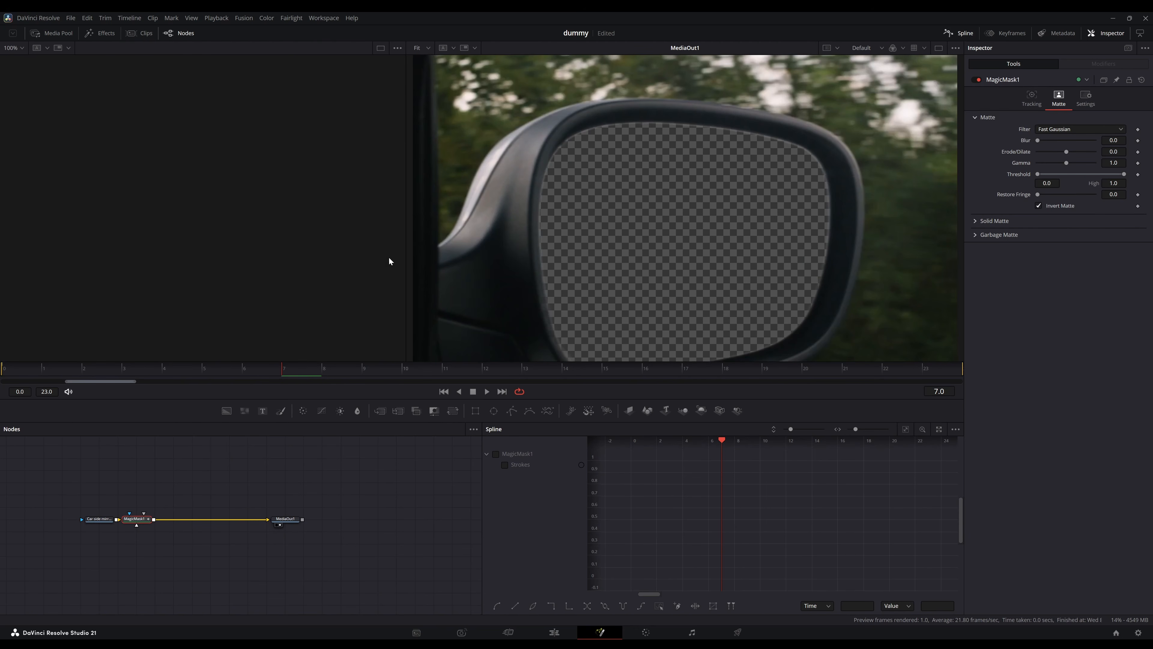
Check frame 8 of the V3 cutout against the dropping glass and add a Transform node after its Magic Mask in Fusion.
drag(298, 375, 329, 380)
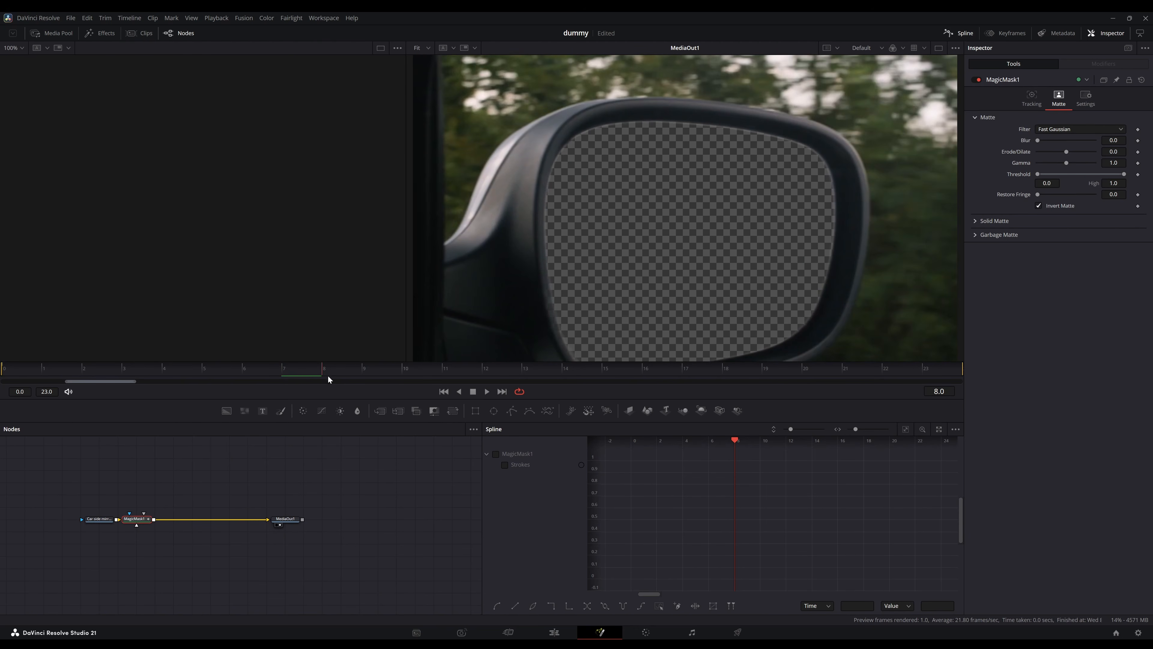
click(554, 632)
drag(200, 469, 220, 472)
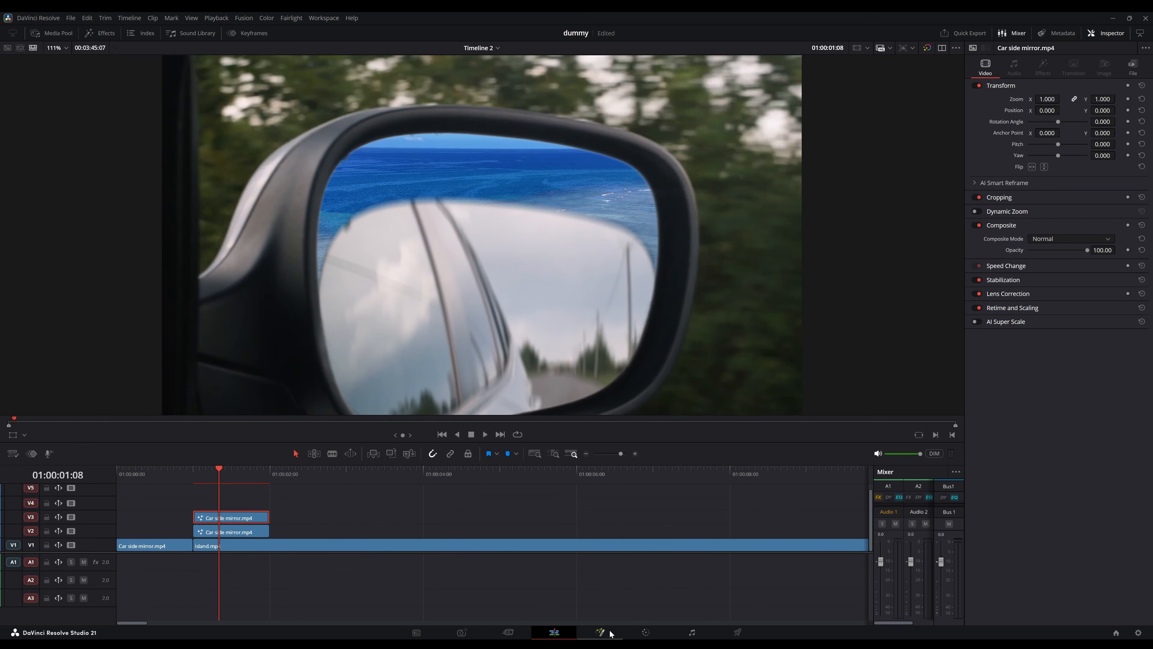
click(600, 632)
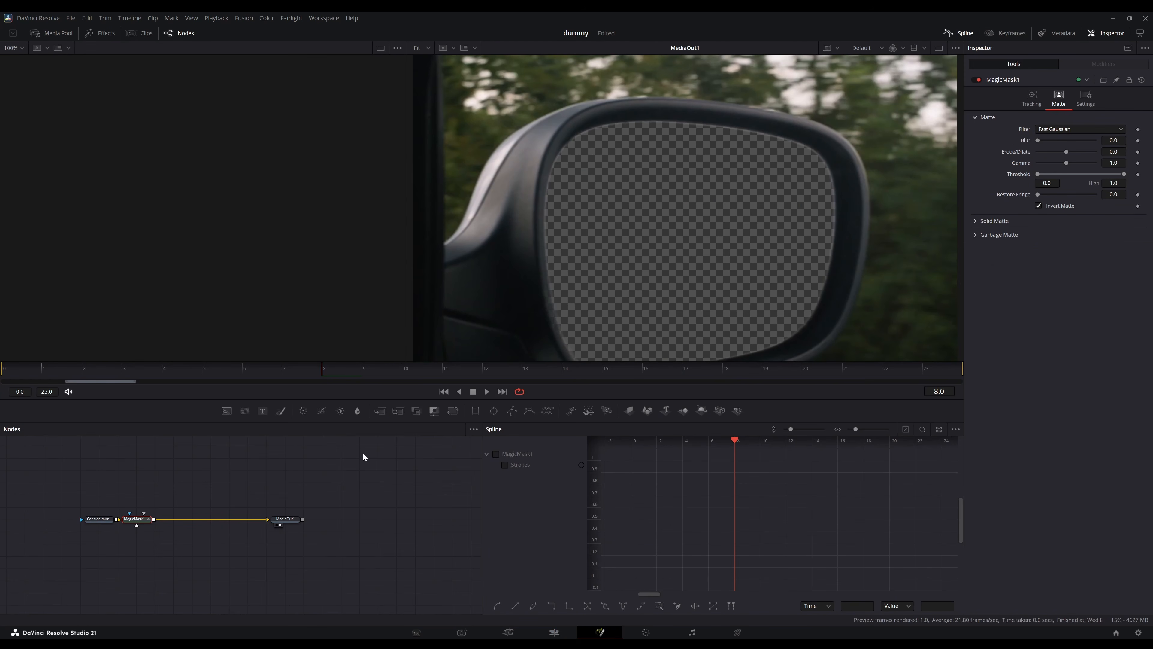
key(shift+space)
text(transform)
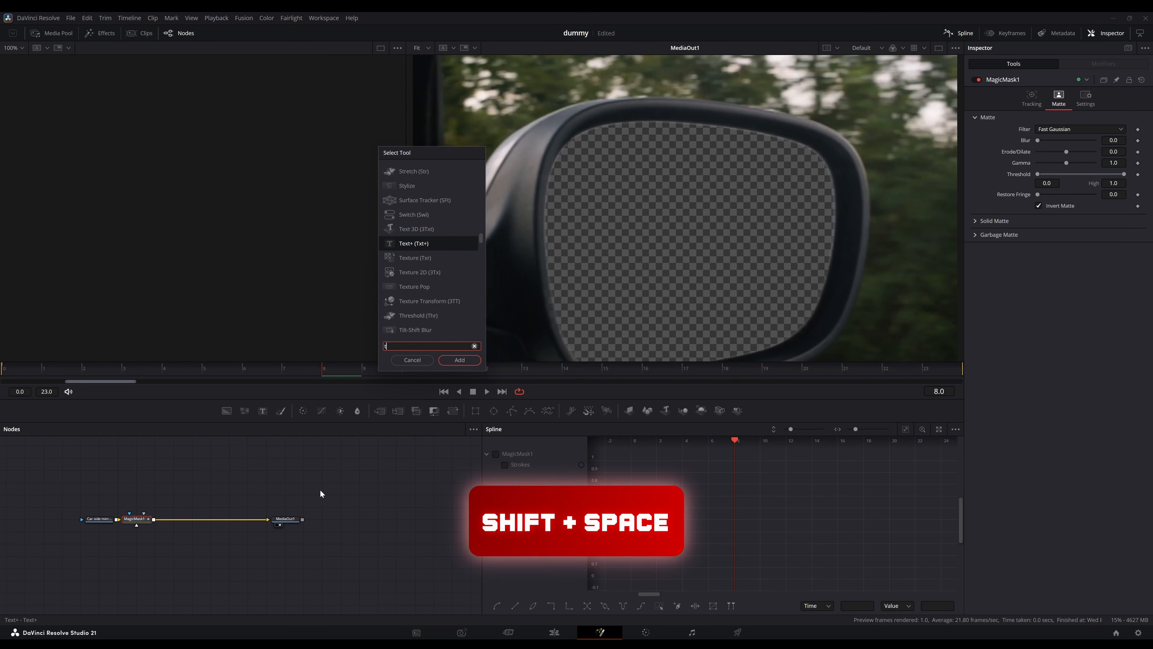
key(Return)
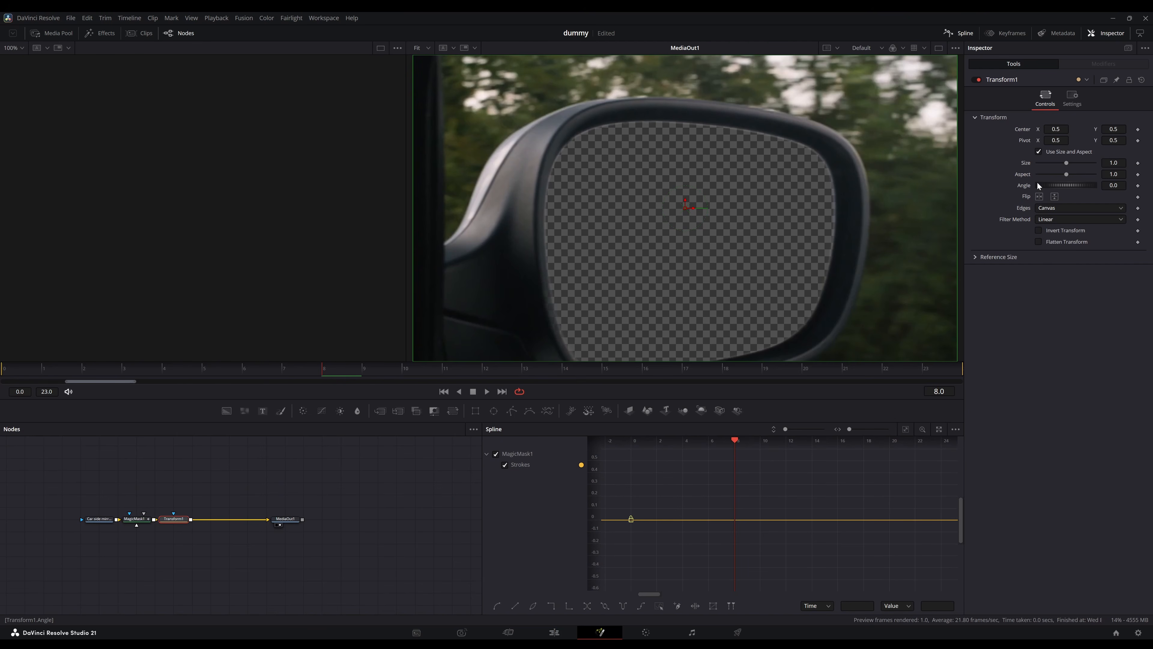
Keyframe the Transform's Size at 1.0 on frame 8, set Pivot to X 0.674, Y 0.381, and keyframe Size 2.84 on frame 23.
click(1138, 163)
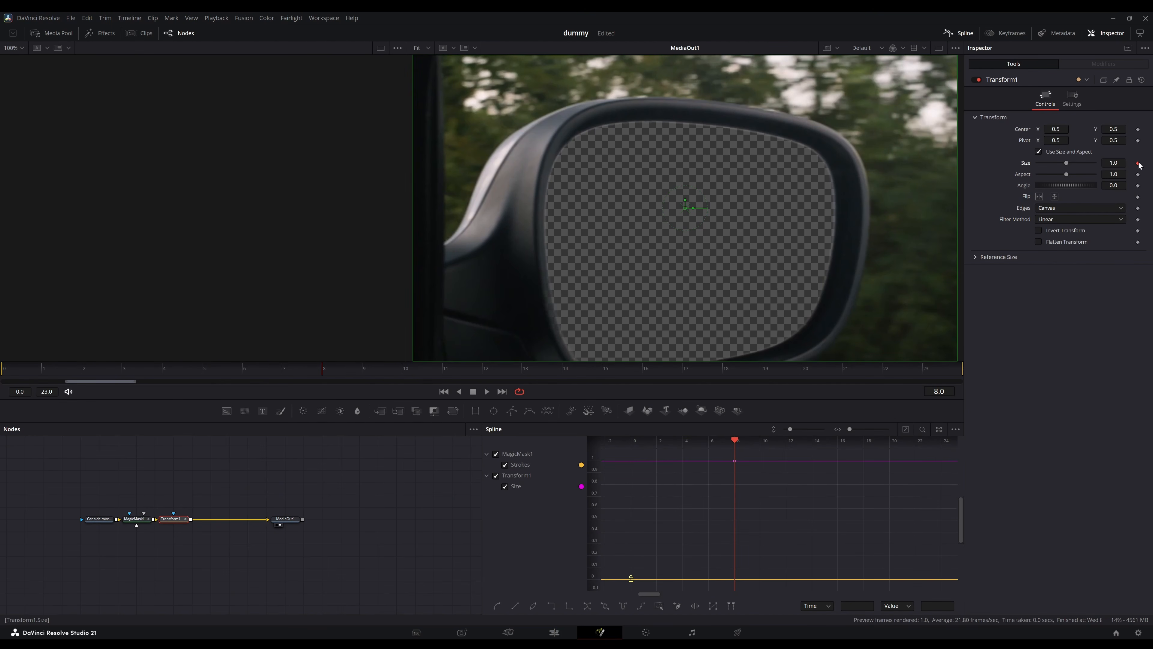
drag(1114, 139, 1112, 138)
drag(1050, 140, 1079, 166)
click(935, 371)
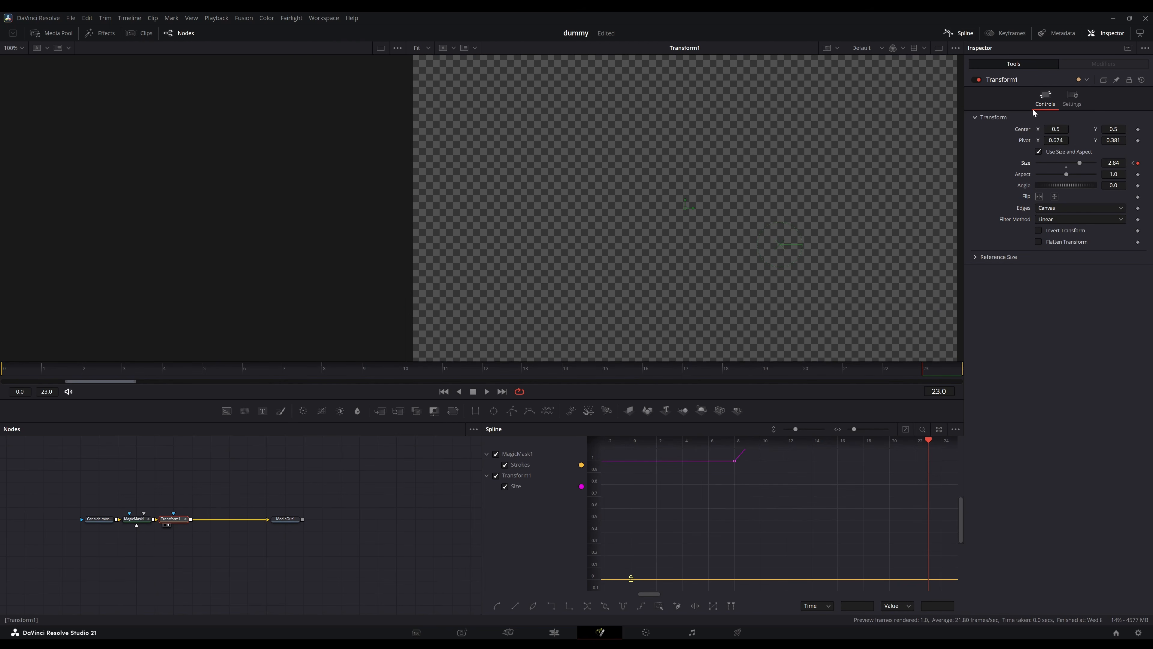
Enable Motion Blur on the Transform node and smooth its isolated Size curve with long ease handles on both keyframes.
click(1074, 100)
click(1065, 213)
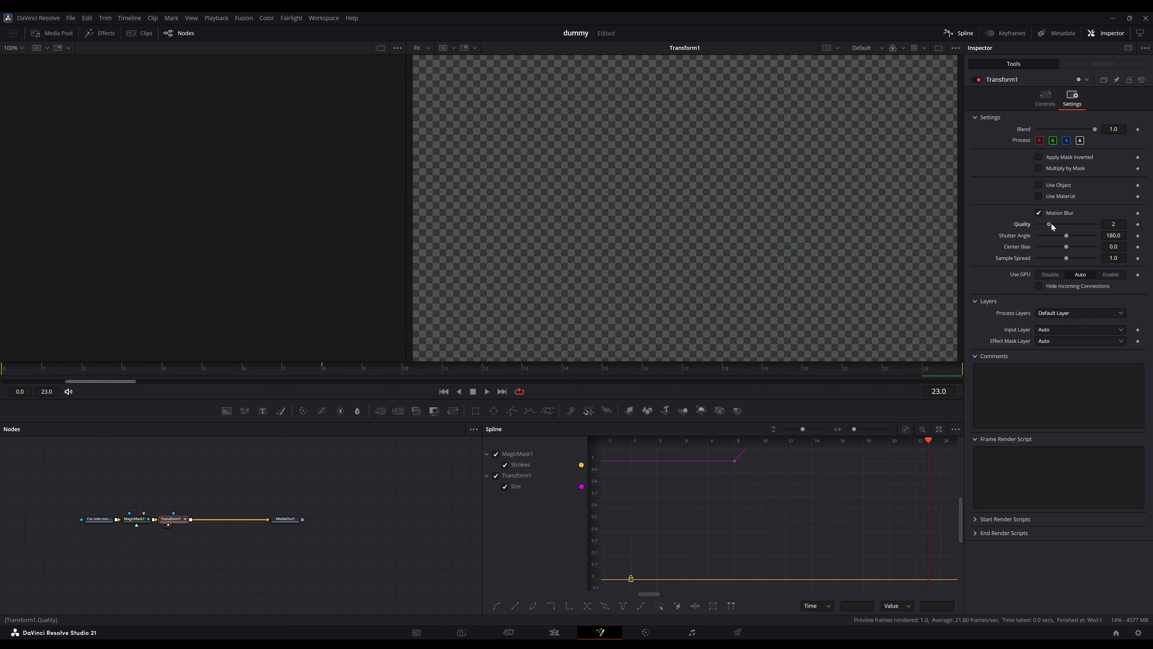
click(1047, 101)
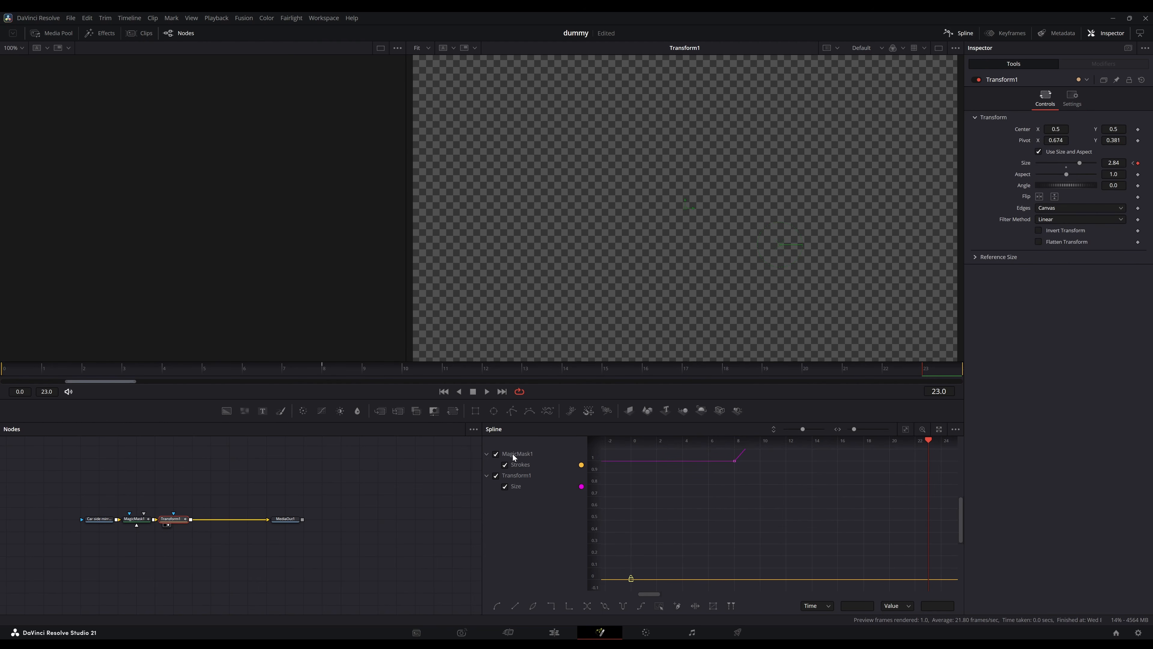
click(505, 464)
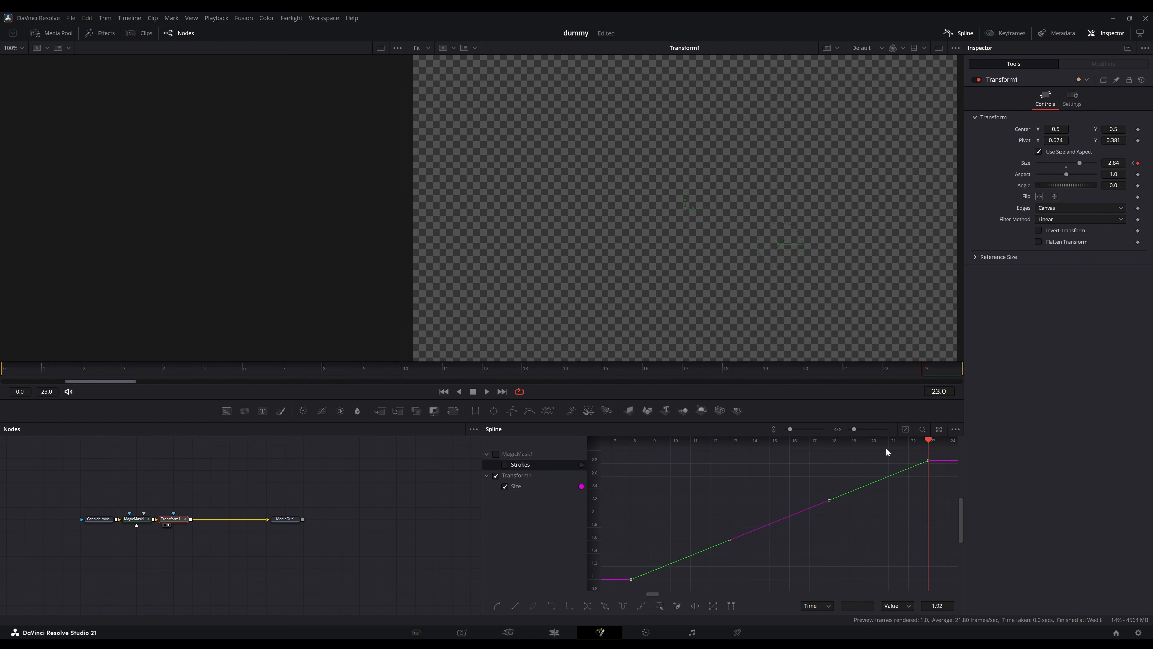
drag(731, 580, 785, 582)
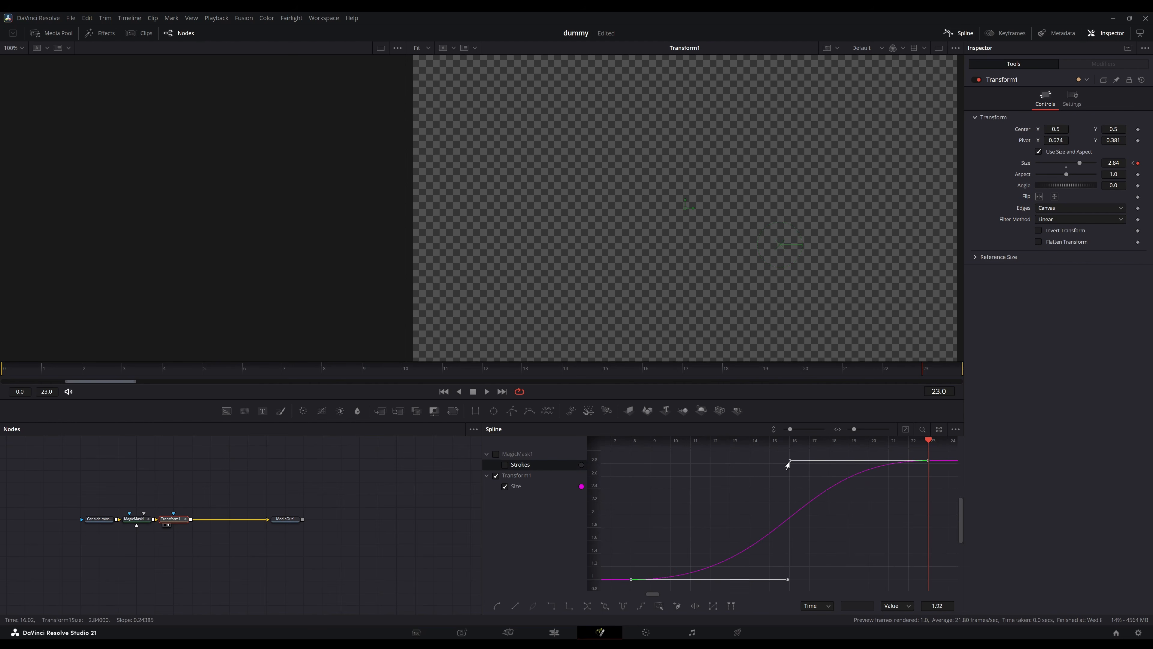
Play back the mirror transition in the edit timeline and scrub through the clips that follow.
click(553, 632)
click(114, 471)
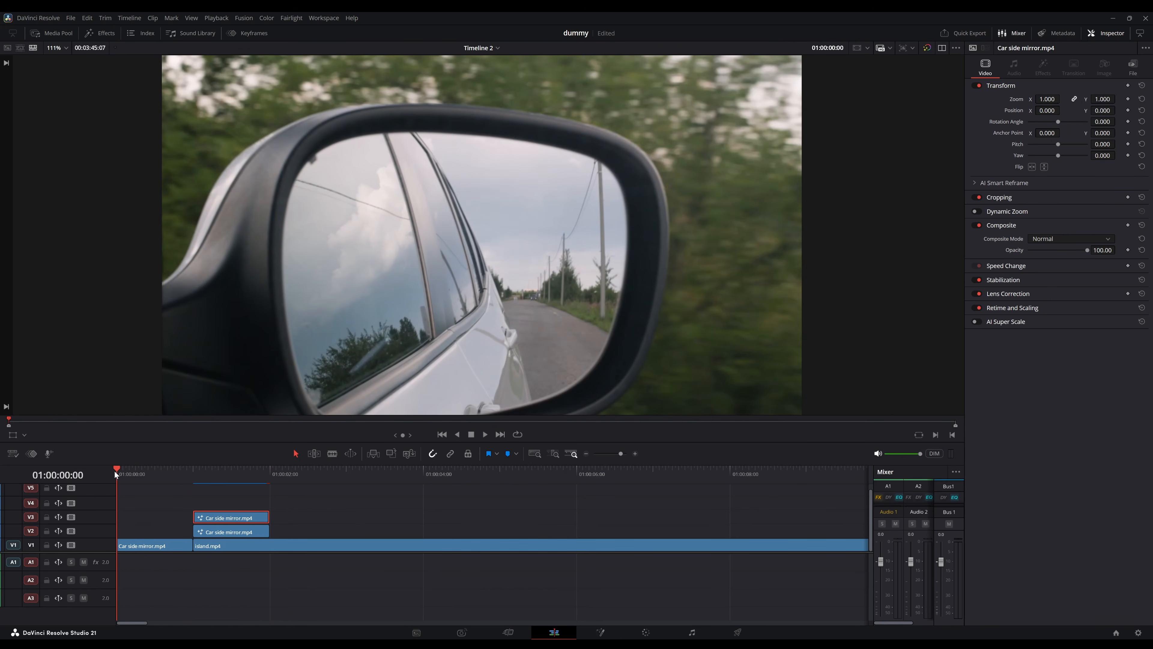
key(space)
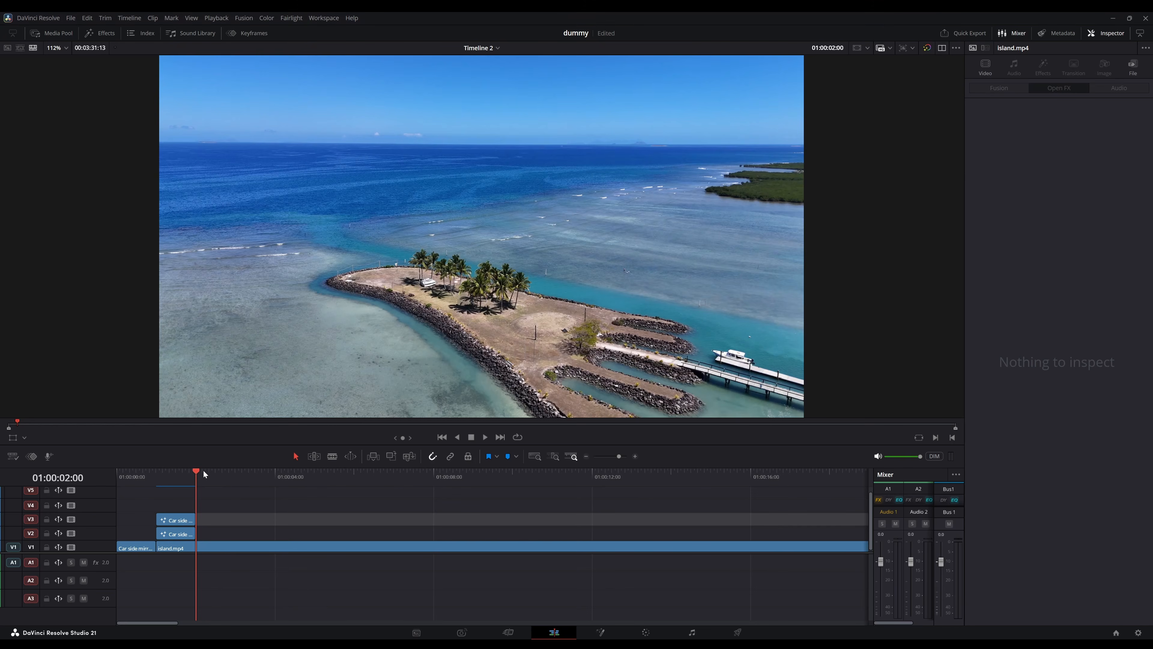
drag(205, 474, 786, 489)
scroll(787, 489, down, 3)
drag(515, 479, 175, 475)
scroll(176, 485, up, 3)
key(space)
Split the island clip on V1 at 01:00:04:00.
click(253, 469)
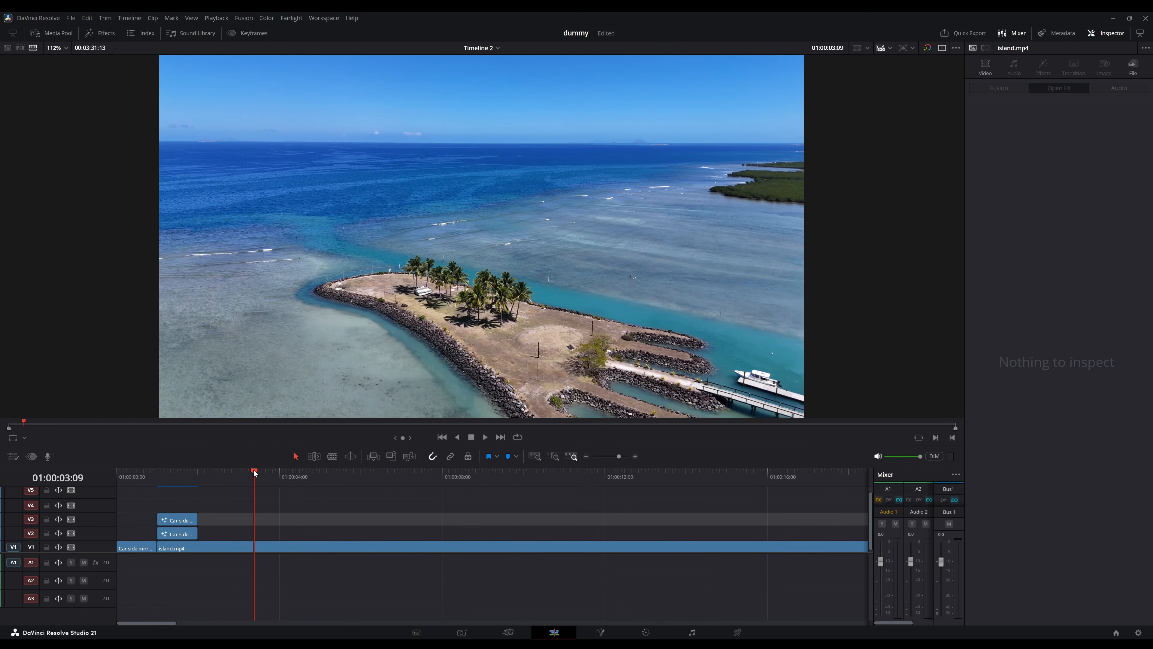
drag(254, 472, 281, 473)
key(b)
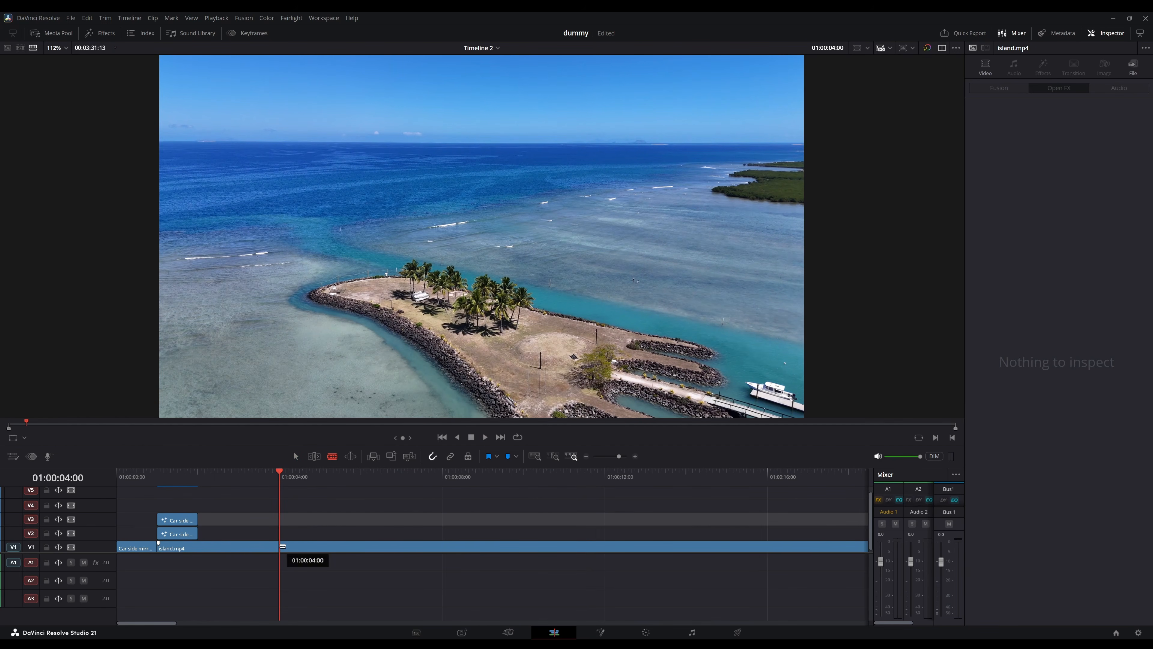
click(279, 547)
Split the second island segment at 01:00:06:00 and delete the remainder after the cut.
drag(280, 477, 361, 478)
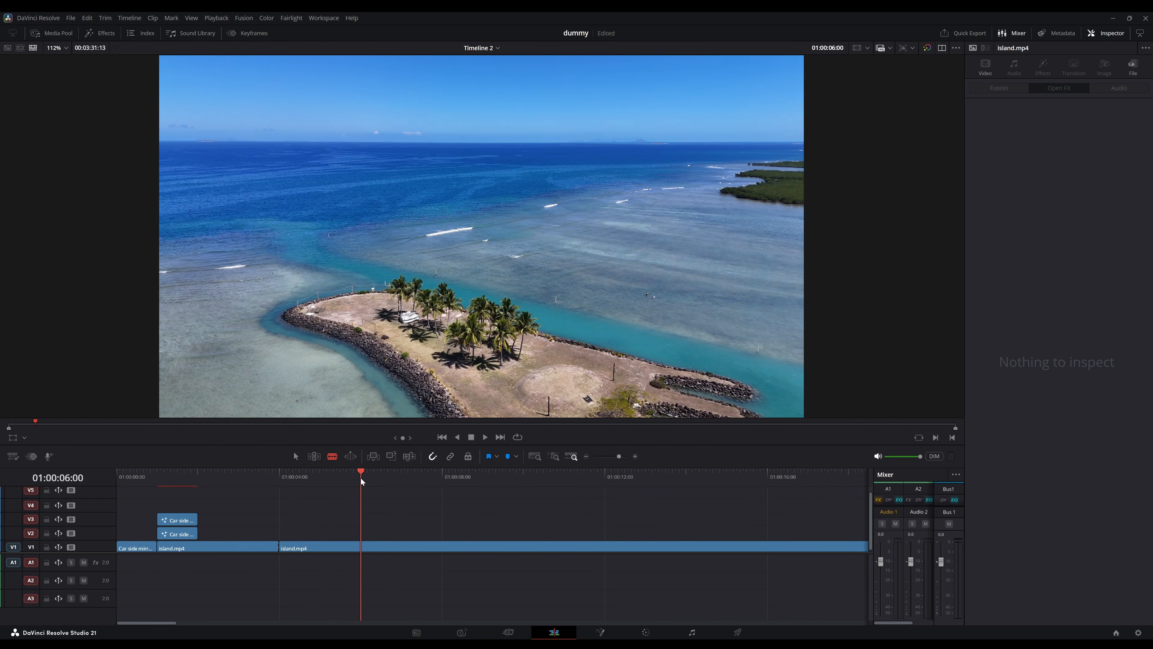
click(363, 547)
key(a)
click(376, 546)
key(Delete)
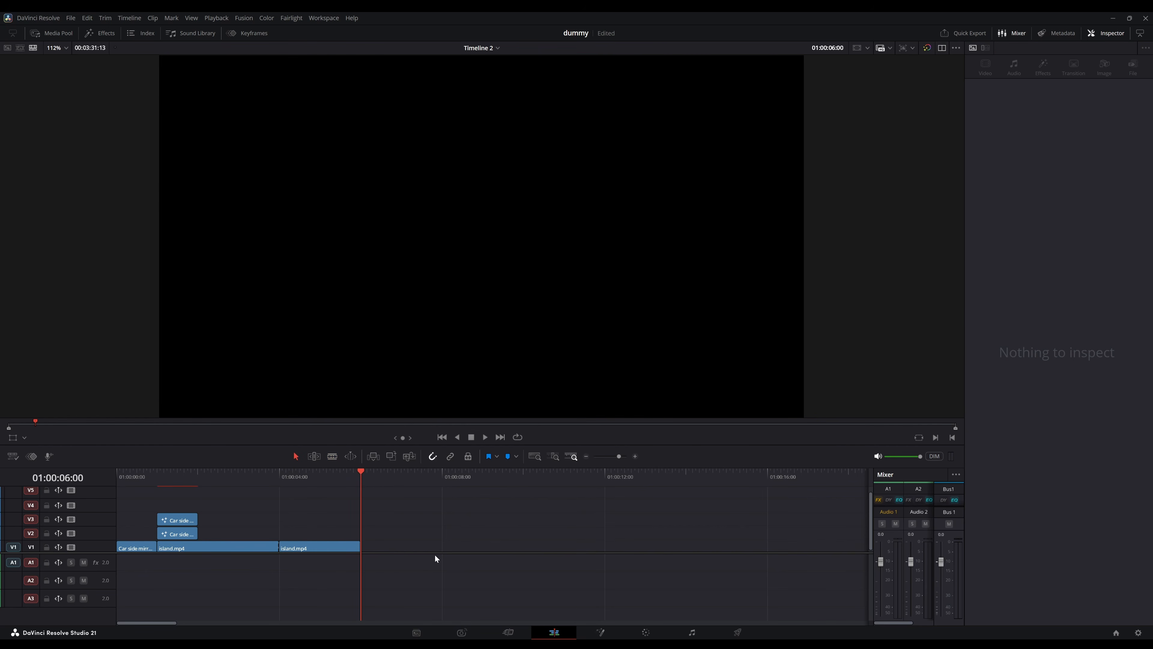
Raise the two-second island segment to V2 and place Beach line.mp4 beneath it on V1, starting at 01:00:04:00.
drag(337, 546, 331, 534)
key(shift+z)
drag(520, 548, 151, 545)
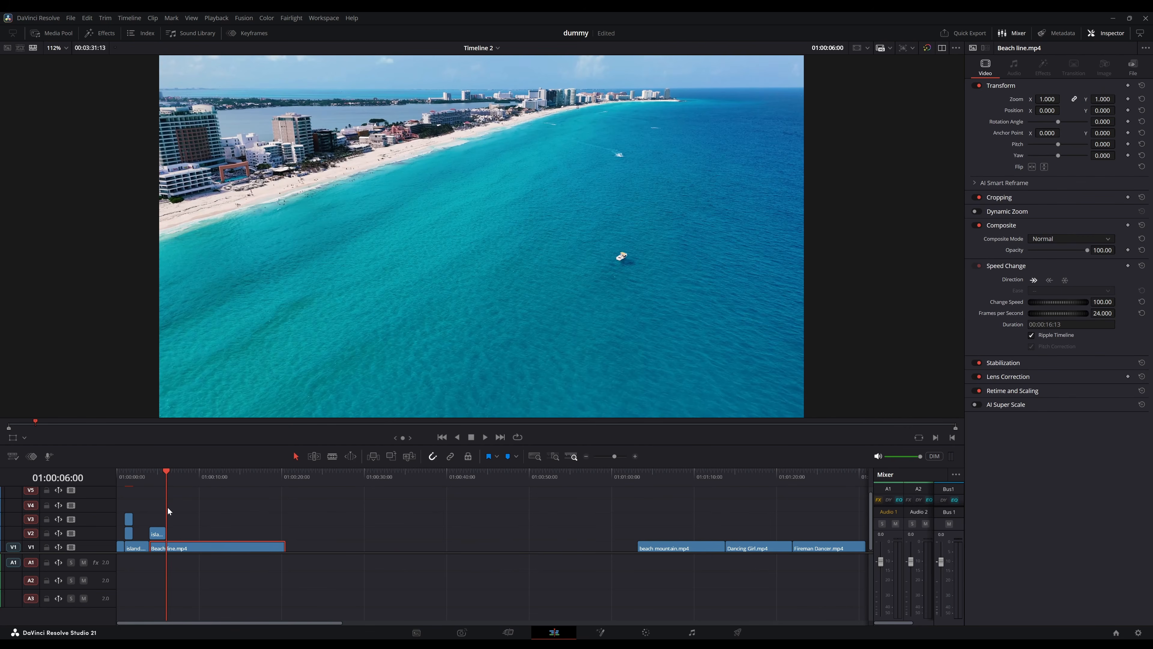
Trim the Beach line clip to the island segment's length by splitting it at 01:00:06:00 and deleting the remainder.
click(150, 471)
key(shift+z)
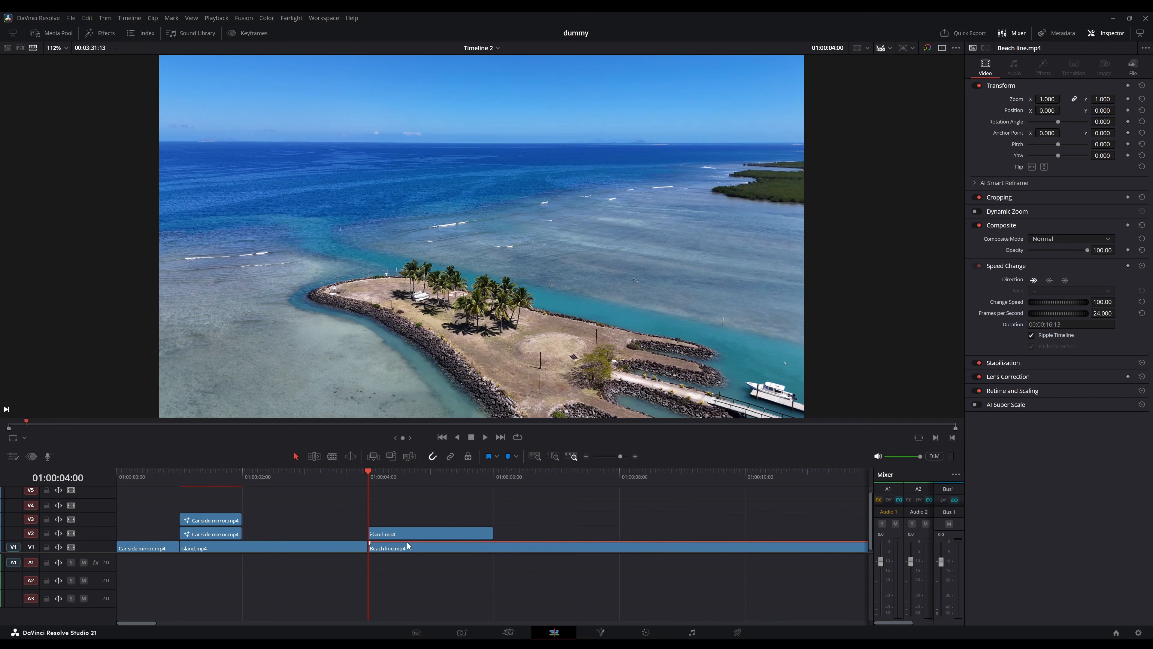
drag(372, 477, 494, 491)
key(b)
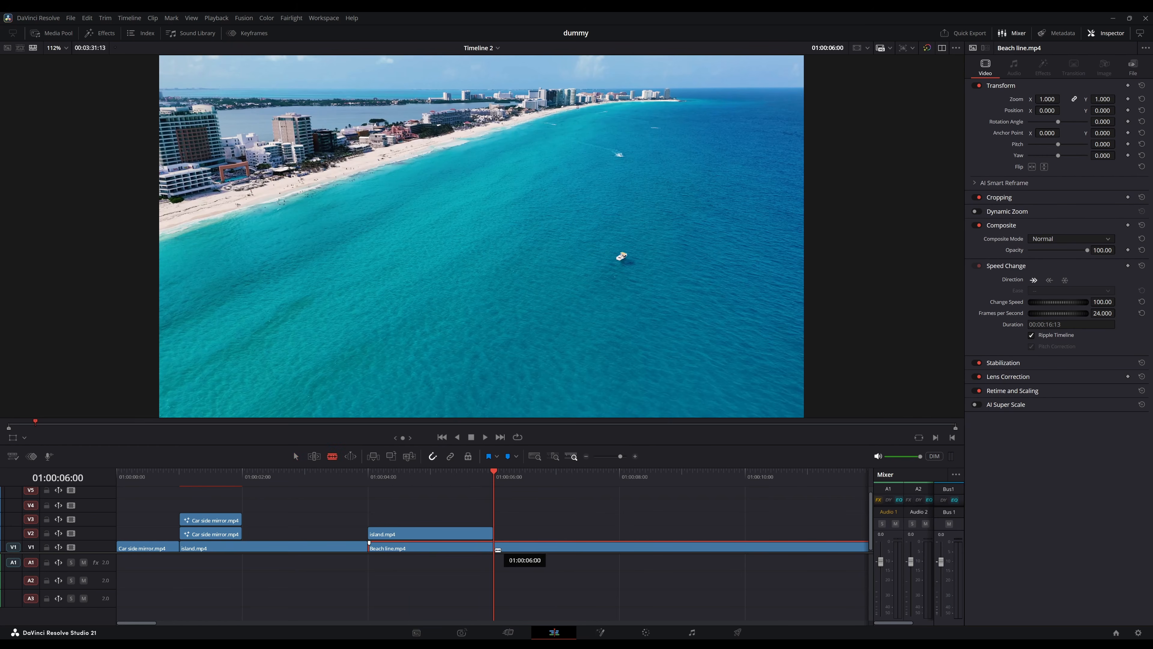
click(490, 548)
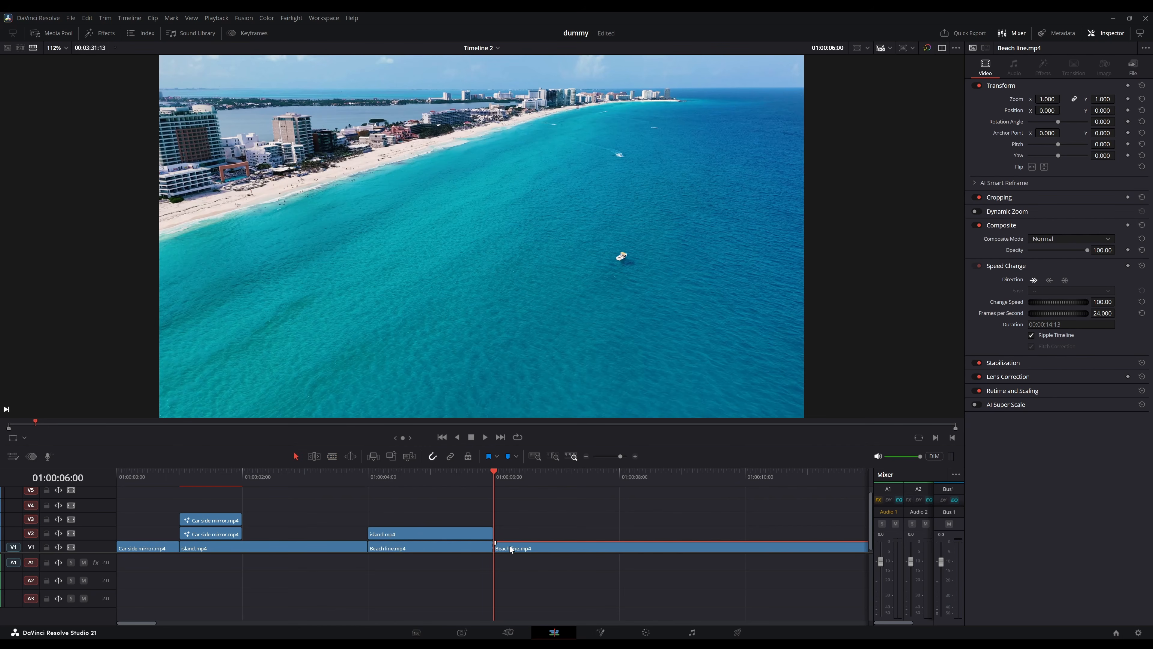
key(Delete)
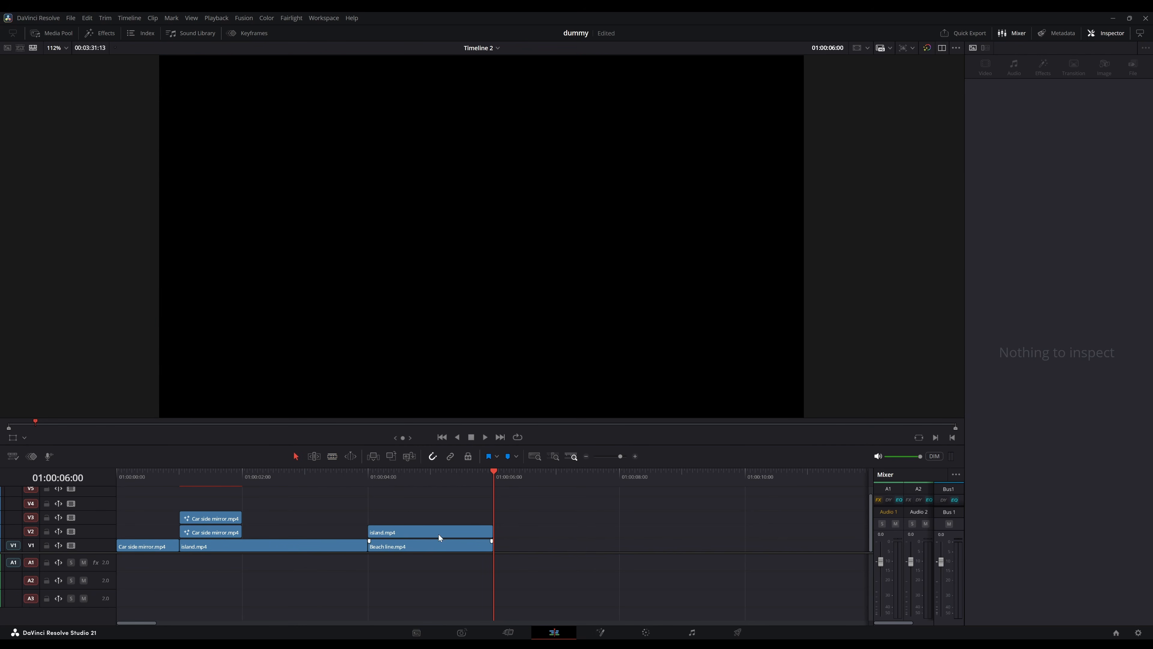
Open the V2 island clip in Fusion and add a Magic Mask node after its media input.
click(389, 532)
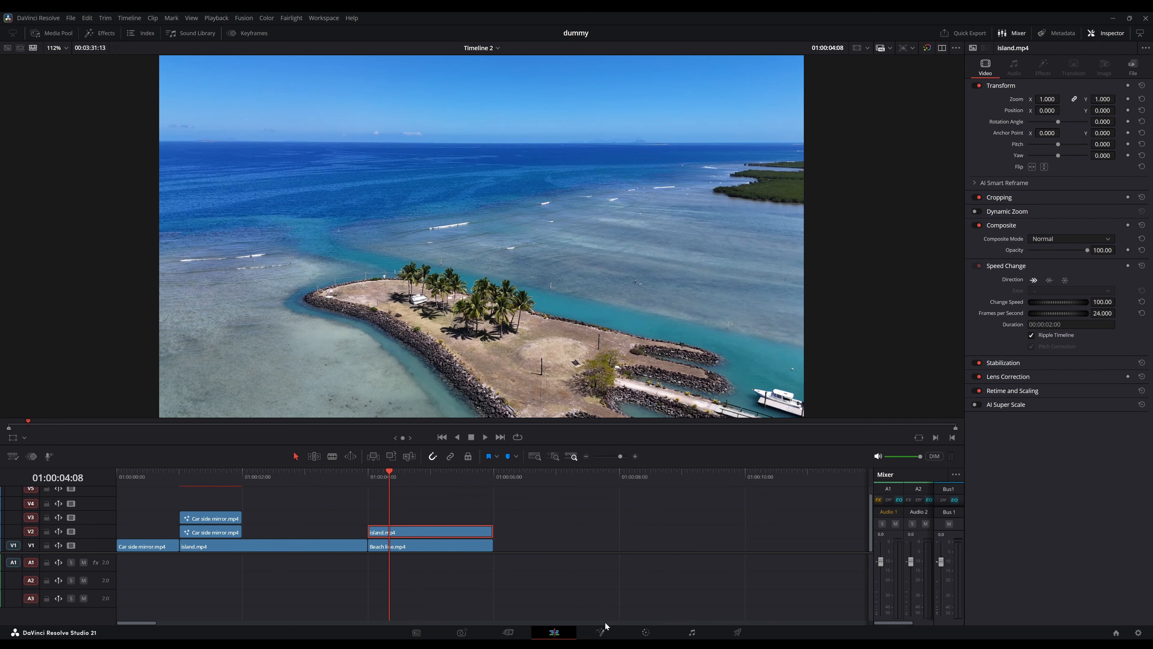
click(604, 629)
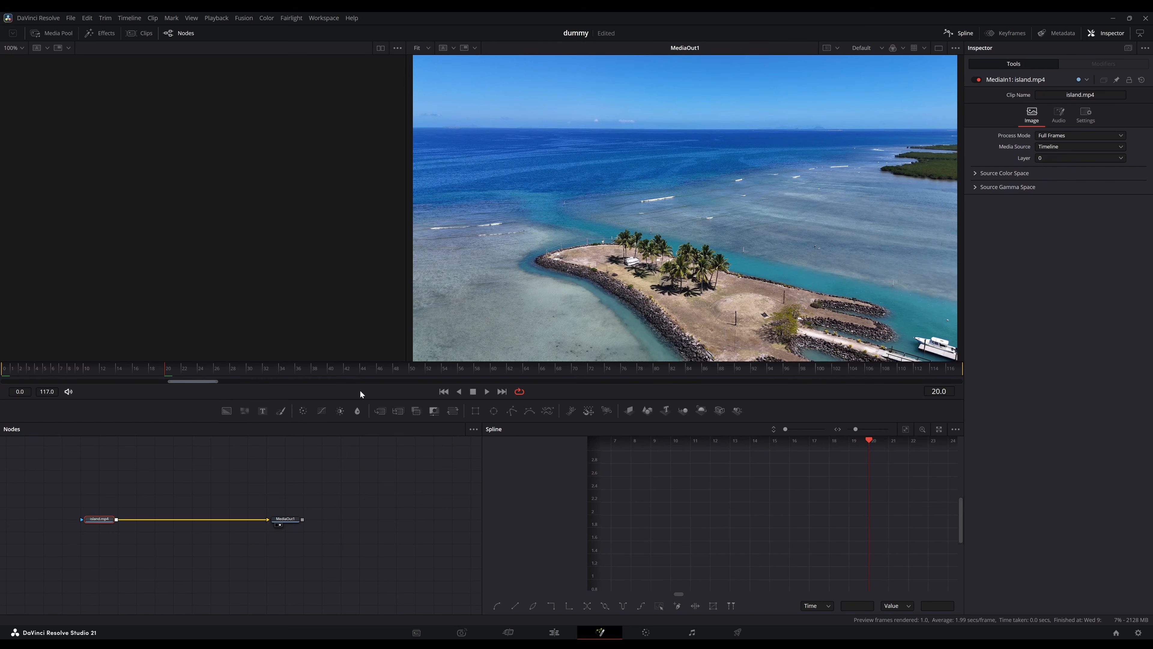
key(shift+space)
text(magic)
key(Return)
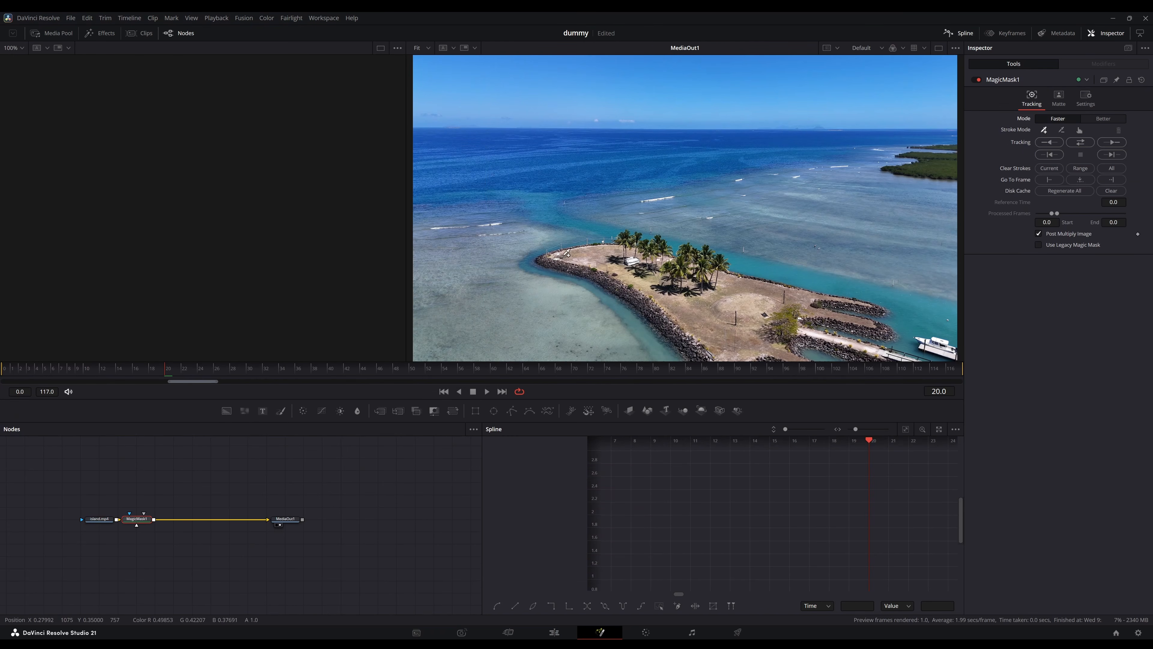
Mark the island's ground, palm trees and bush with Magic Mask points and track the mask in both directions.
click(555, 261)
click(693, 319)
click(662, 269)
click(658, 254)
click(789, 321)
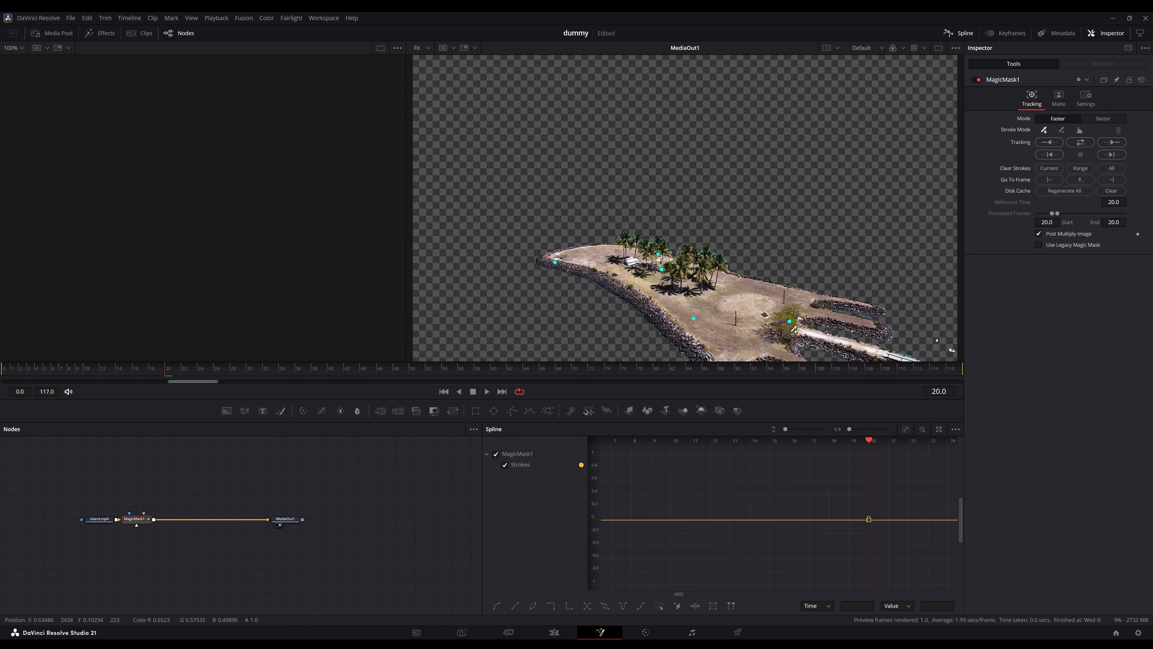
click(1082, 144)
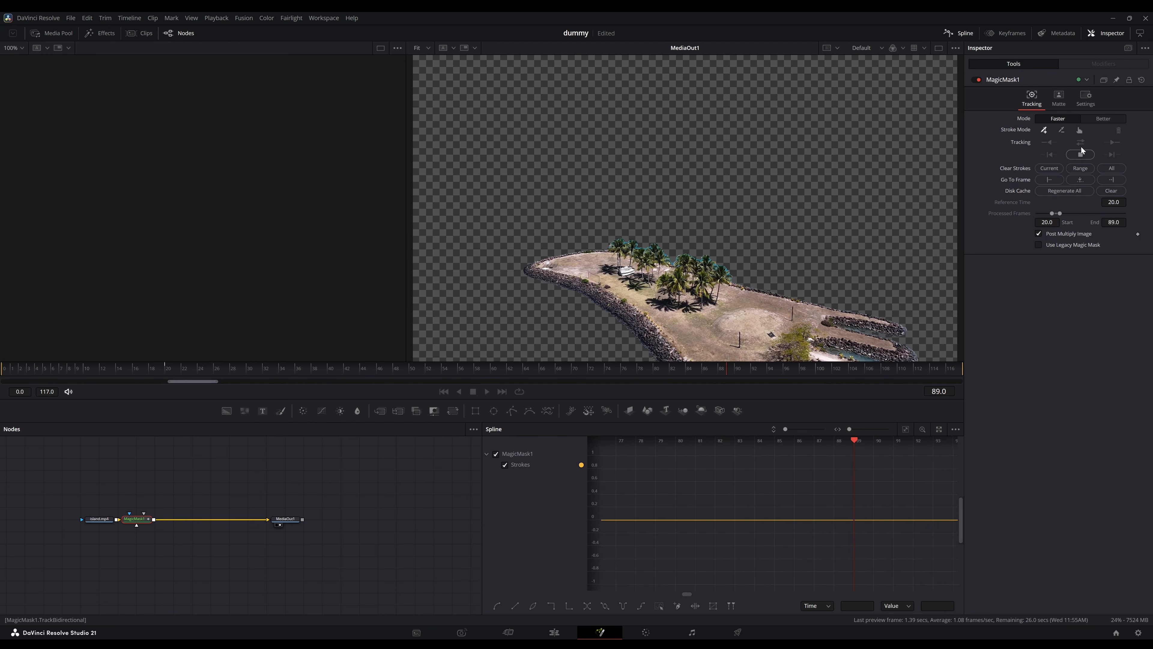
Refine the island matte with Erode/Dilate at -0.0006 and Blur at 2.99.
click(1059, 97)
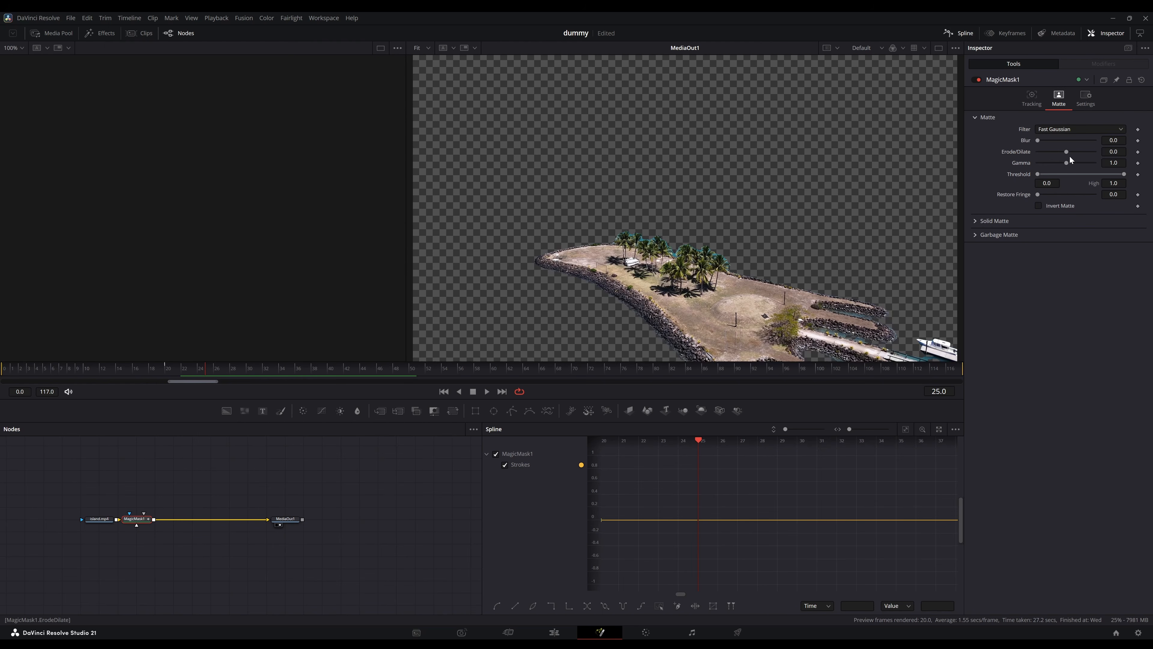
drag(1068, 153, 1063, 152)
drag(1037, 140, 1056, 143)
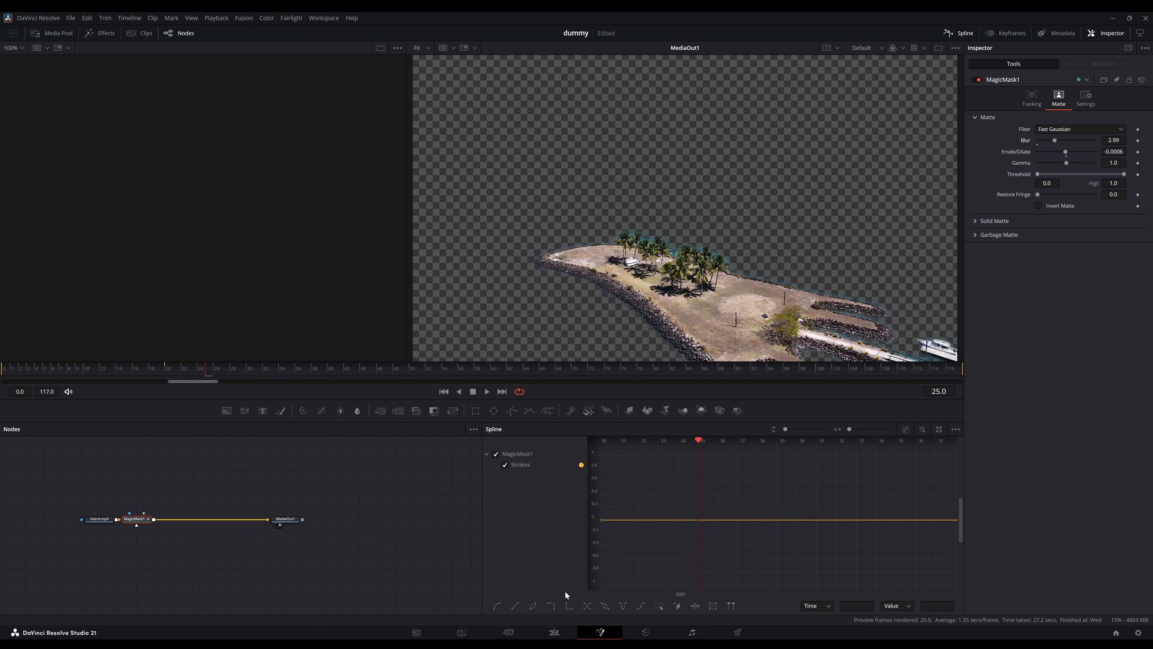
Split the masked V2 island clip at 01:00:04:09 and delete the short segment before the cut.
click(554, 631)
drag(369, 473, 392, 478)
key(b)
click(393, 531)
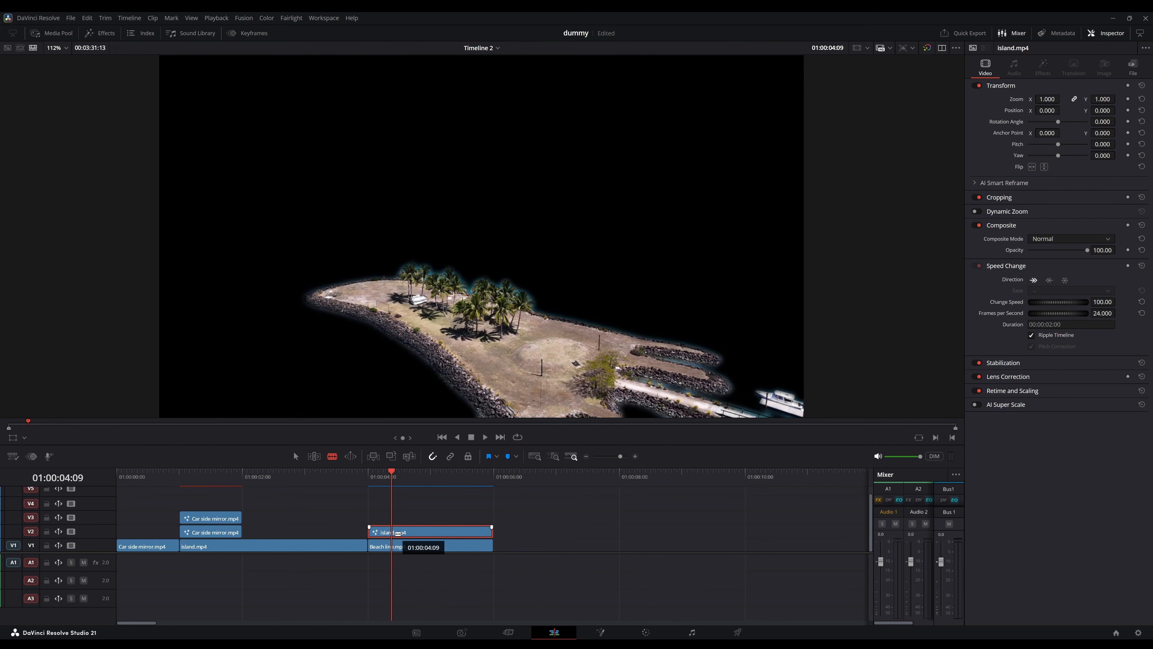
key(a)
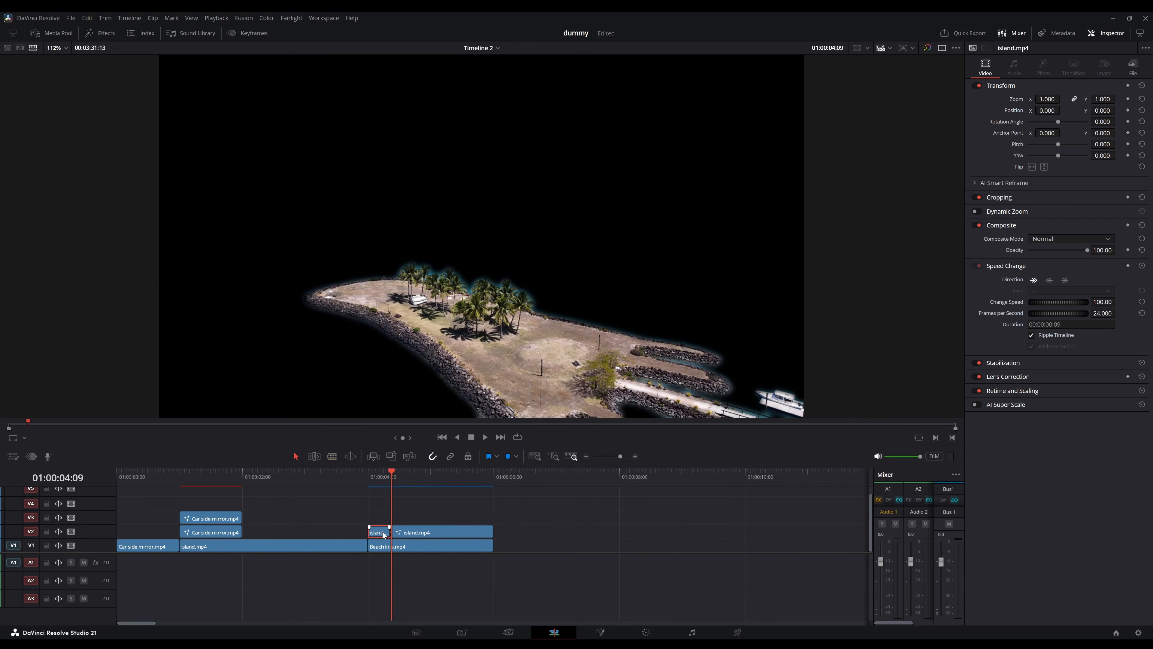
key(BackSpace)
Roll the V1 cut between the island and Beach line clips to the V2 clip's start and scrub across it.
drag(366, 545, 389, 545)
click(386, 475)
drag(386, 475, 424, 485)
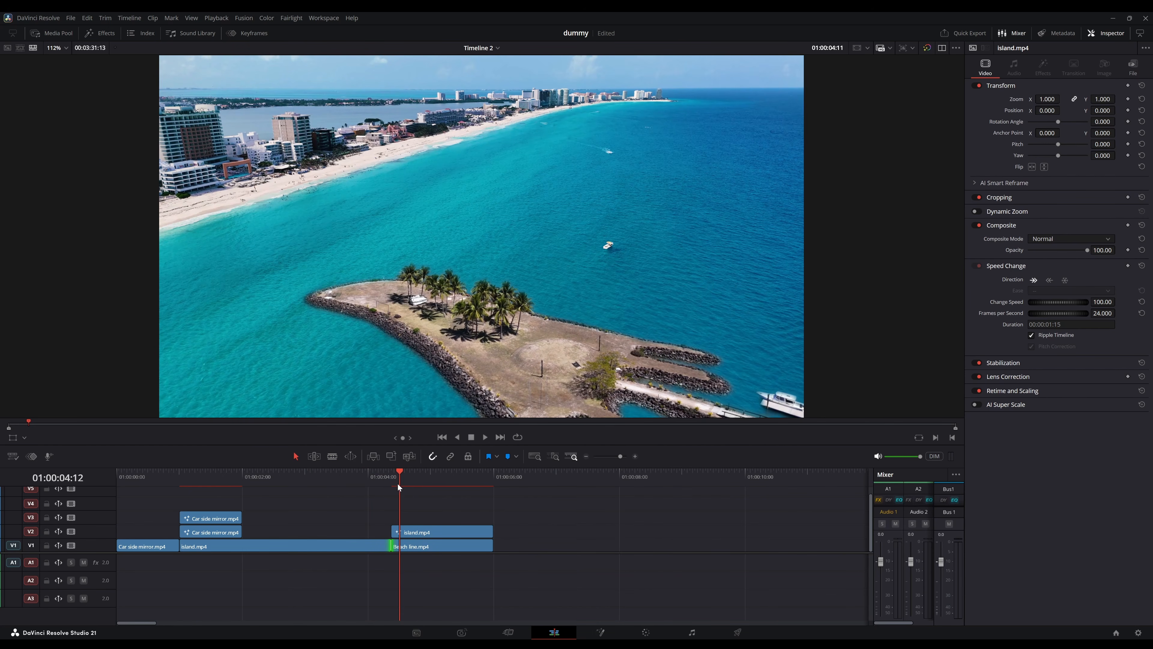
Search the effects library for "shadow" and apply the Resolve FX Drop Shadow to the V2 island clip.
click(101, 33)
click(102, 66)
text(s)
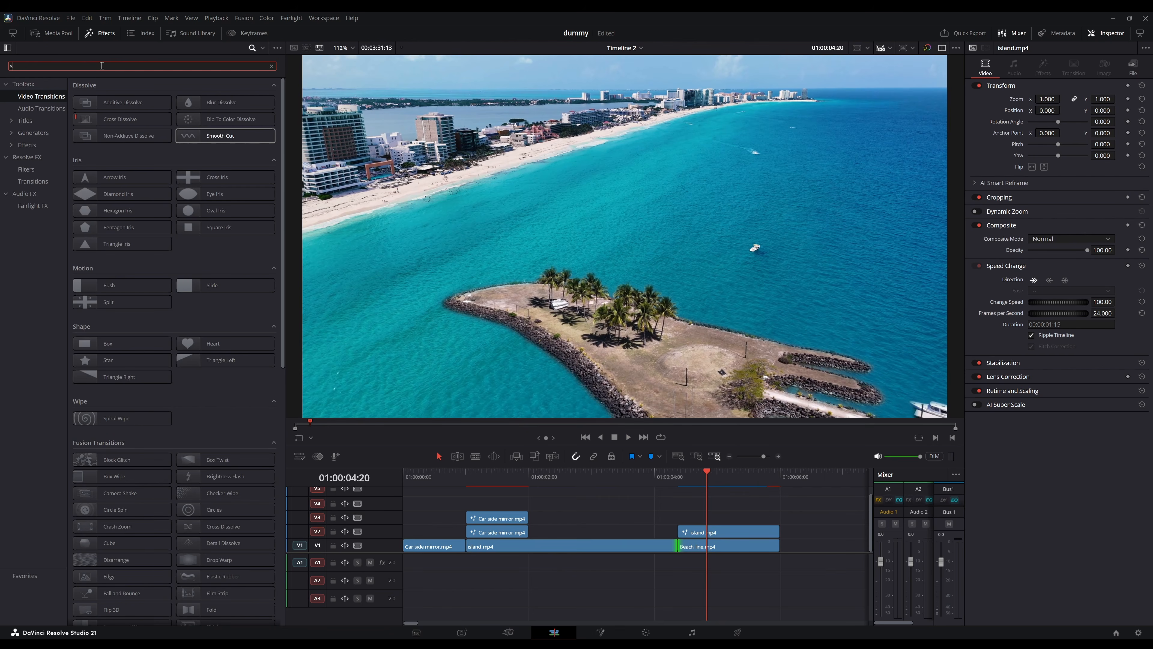
text(hadow)
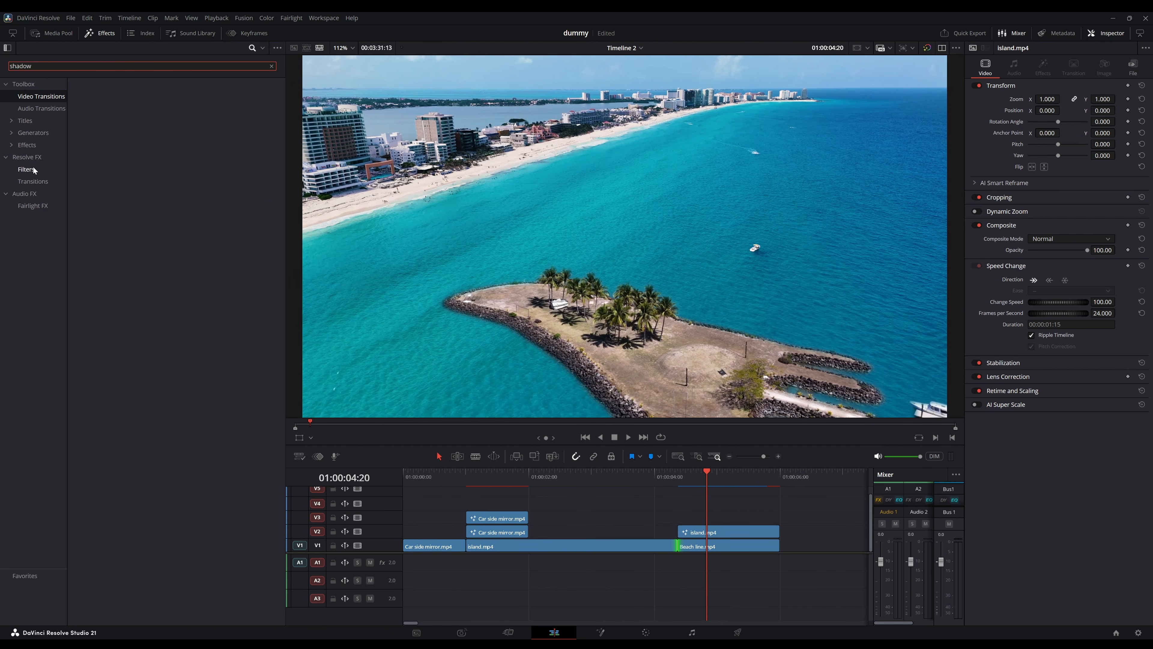
click(39, 157)
drag(138, 109, 724, 533)
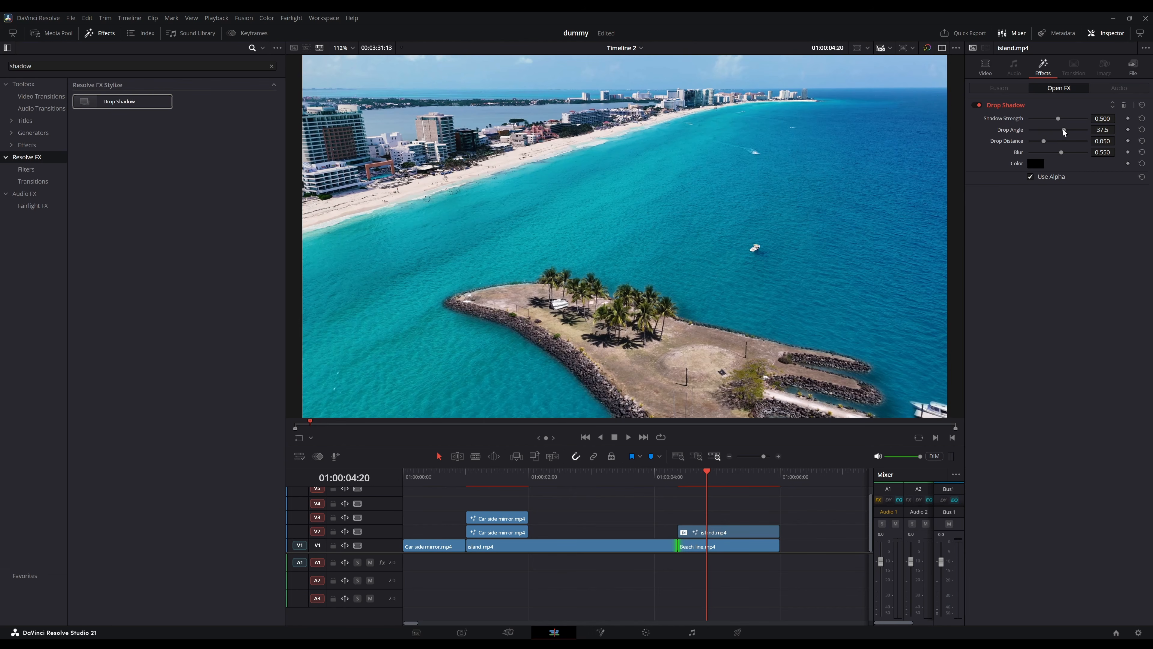
Set the island's Drop Shadow angle to 79.5, drop distance to 0.022 and blur to 0.705, and play back the cut.
drag(1064, 132, 1037, 144)
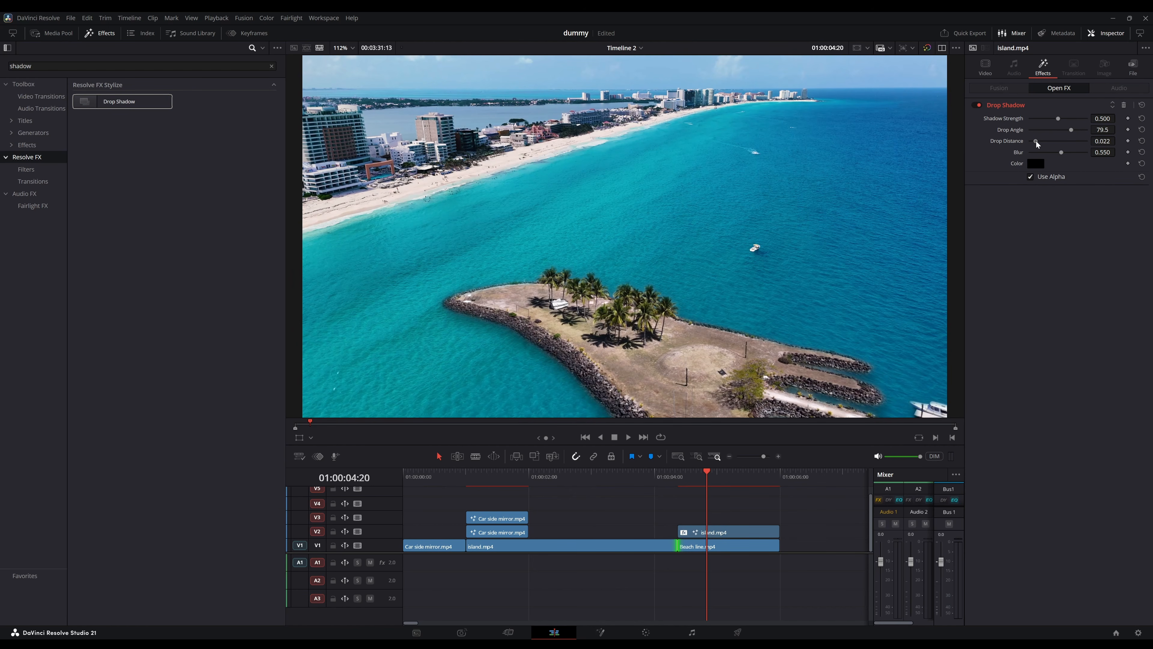
click(674, 477)
key(space)
click(669, 482)
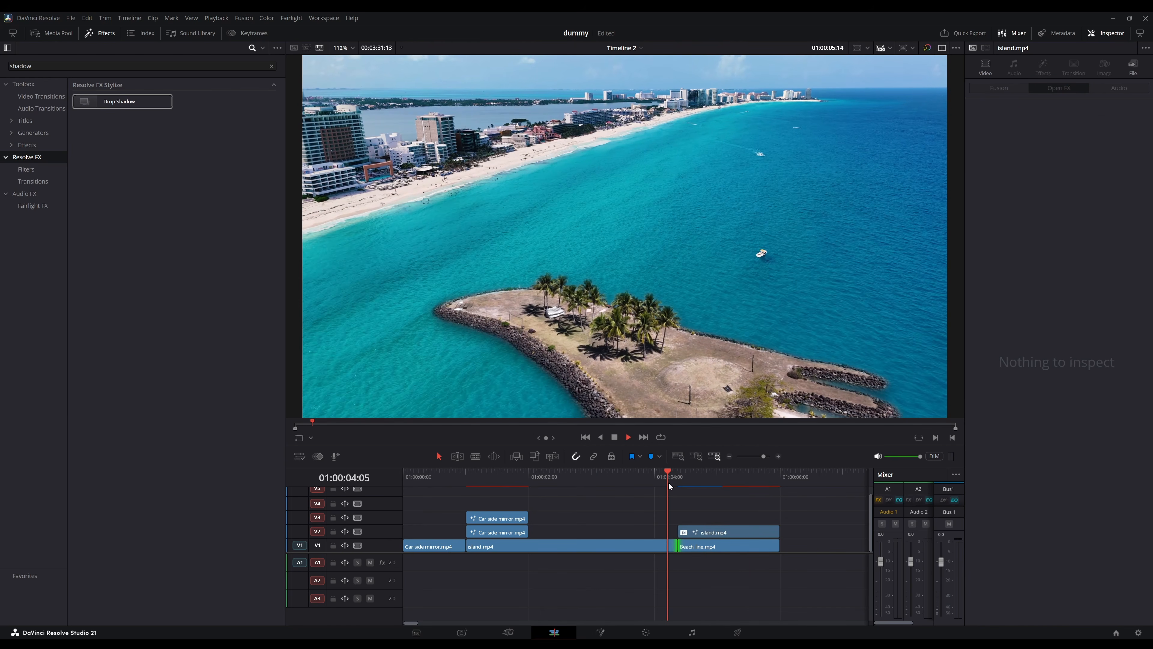
key(space)
click(688, 482)
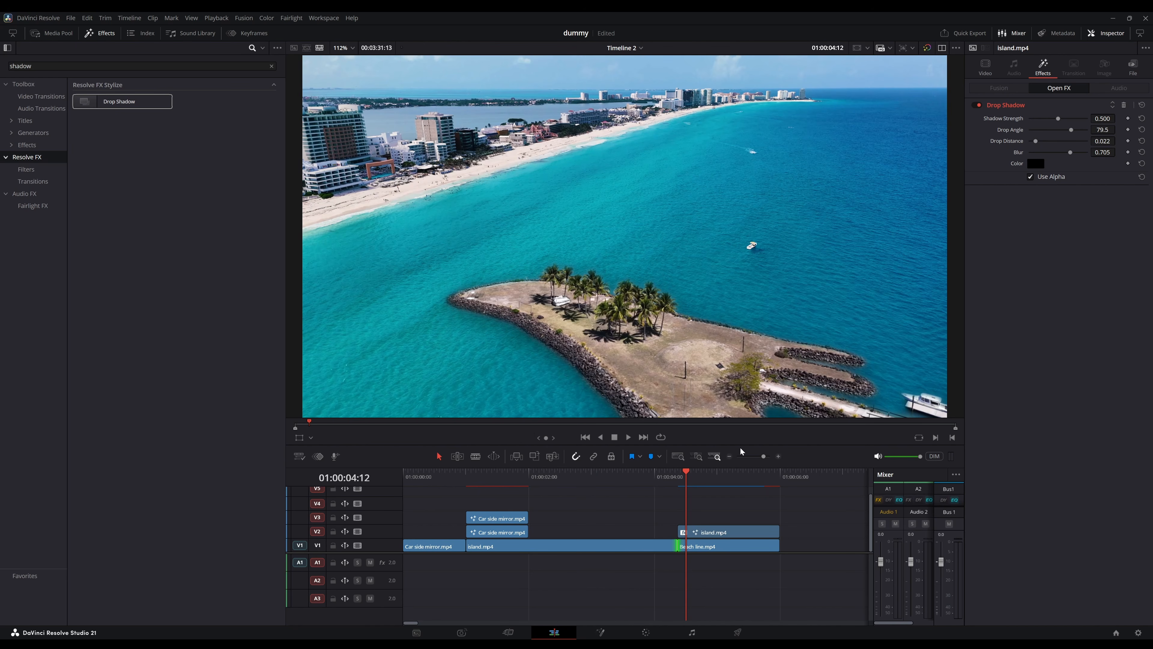
key(space)
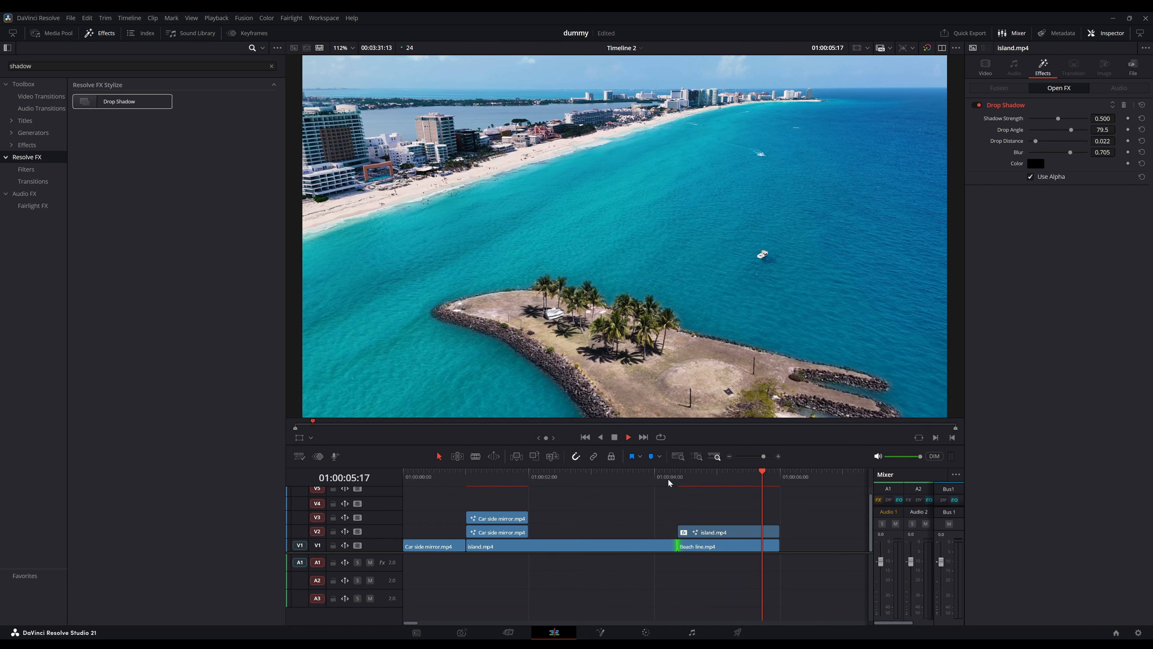
key(space)
click(668, 480)
Split the V2 island clip near its start at 01:00:04:12, leaving a short opening segment.
click(683, 480)
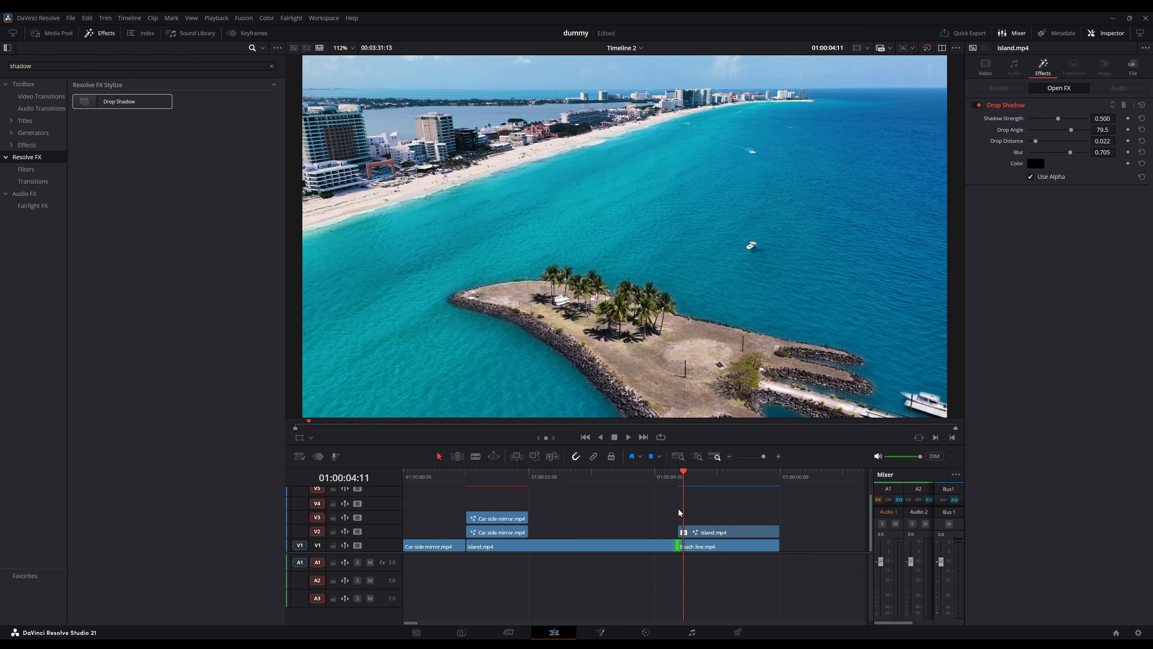
click(684, 531)
key(b)
click(685, 532)
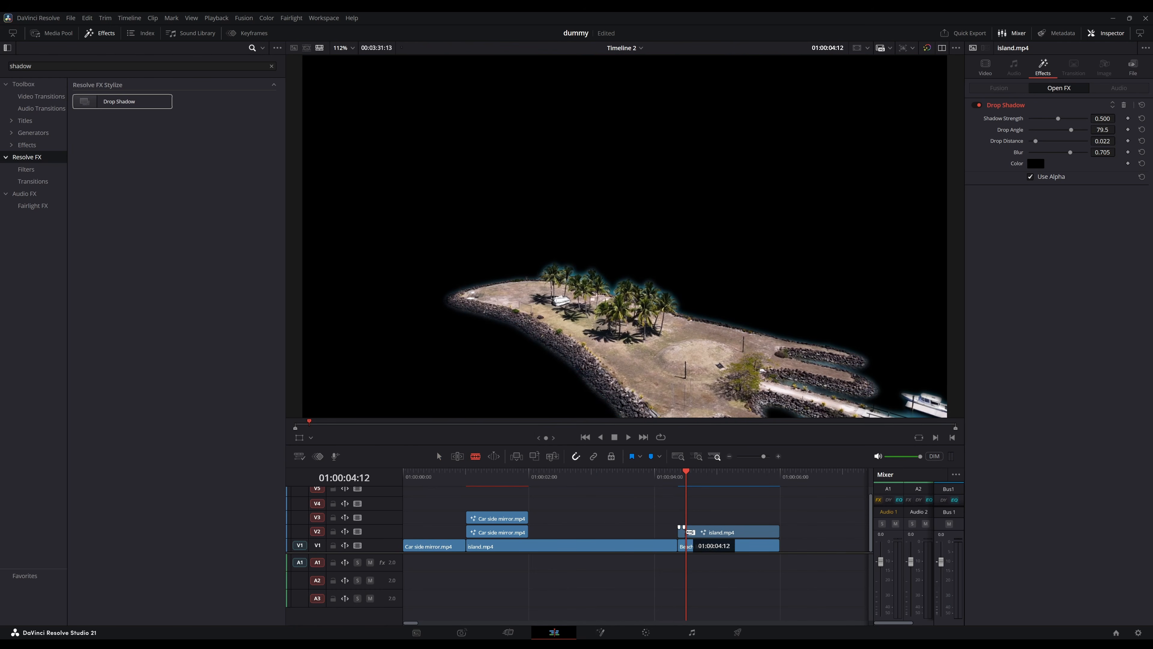
key(a)
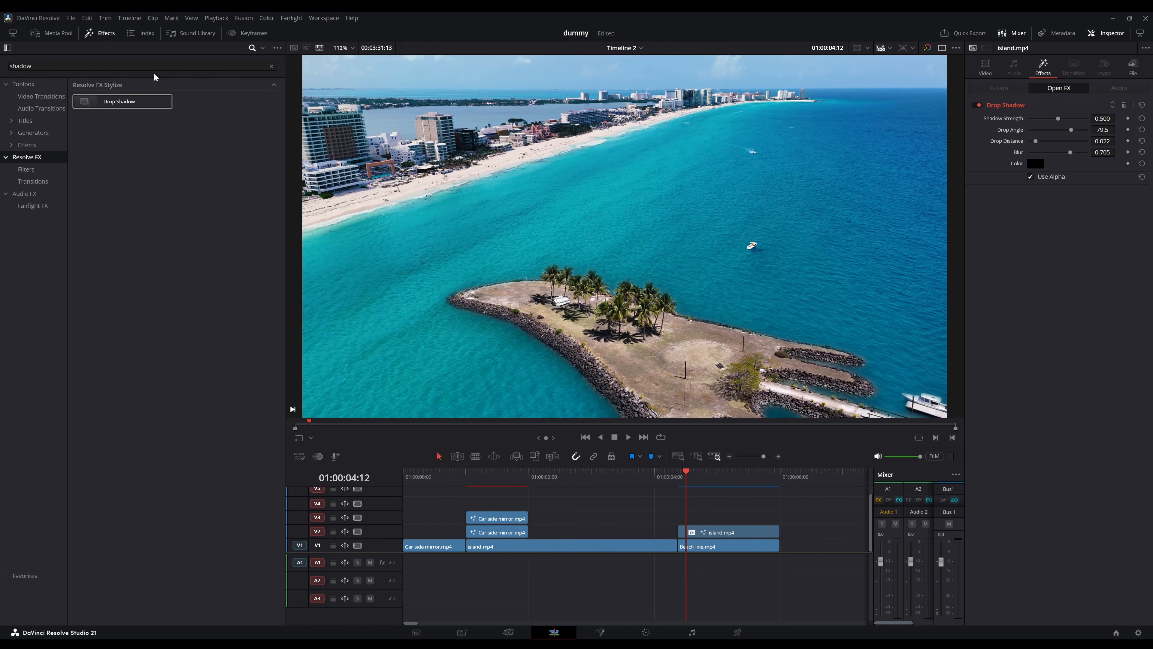
Add a Smooth Cut transition between the V1 island and Beach line clips, roll it to the V2 split and scrub over it.
click(272, 65)
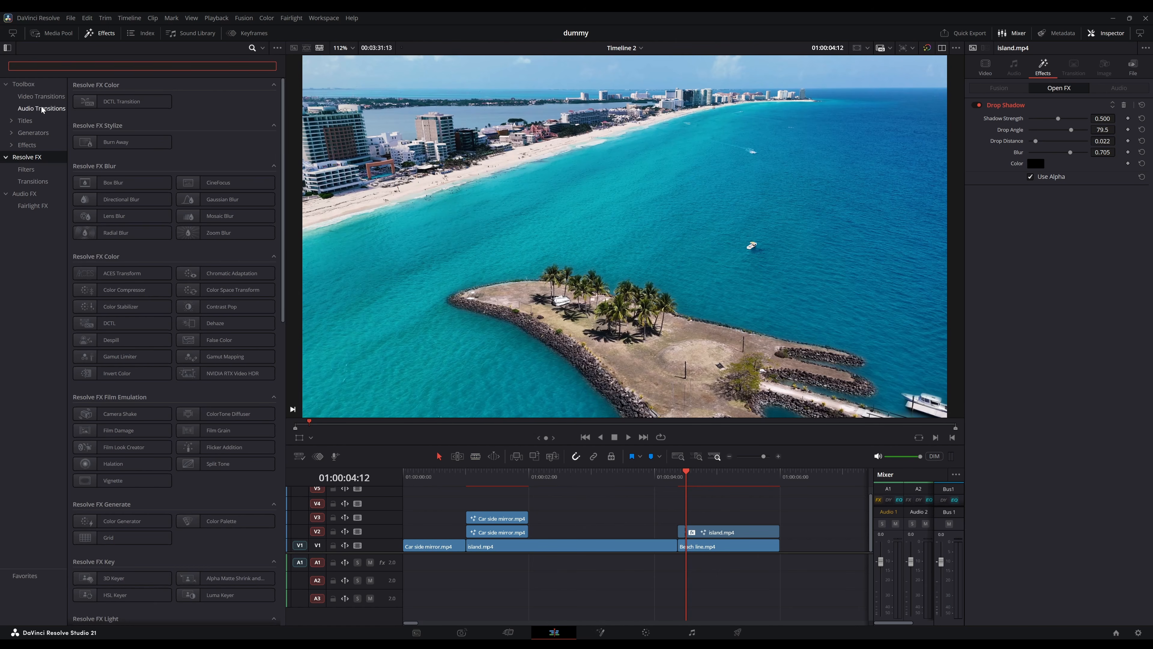
click(41, 95)
drag(220, 135, 677, 546)
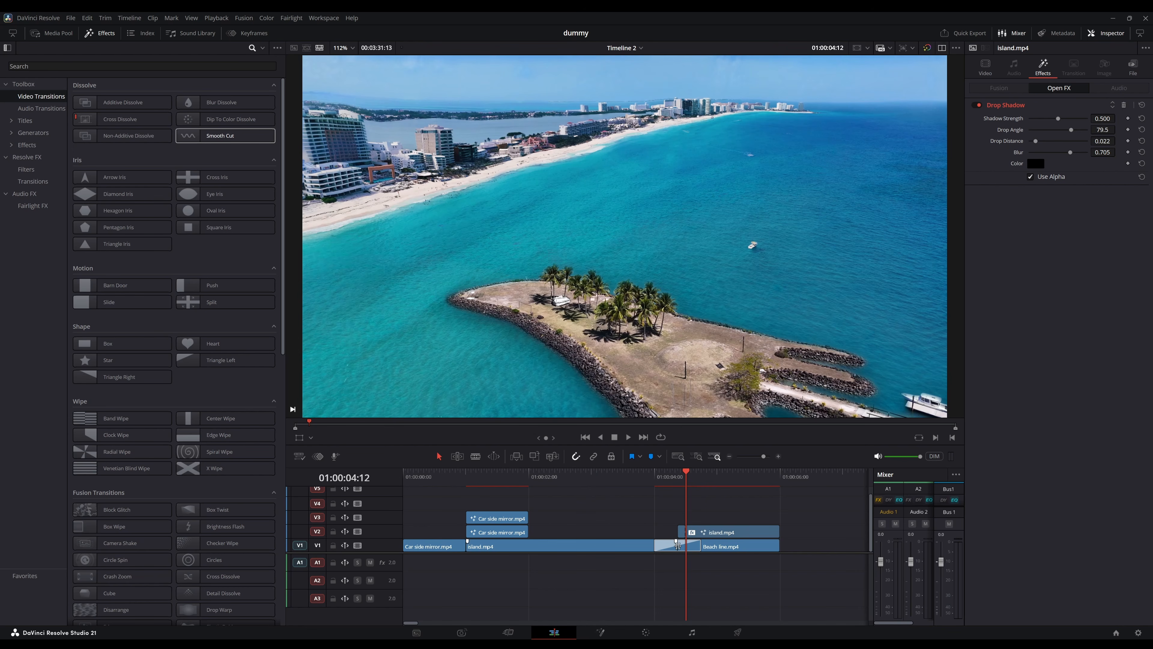
drag(678, 546, 688, 546)
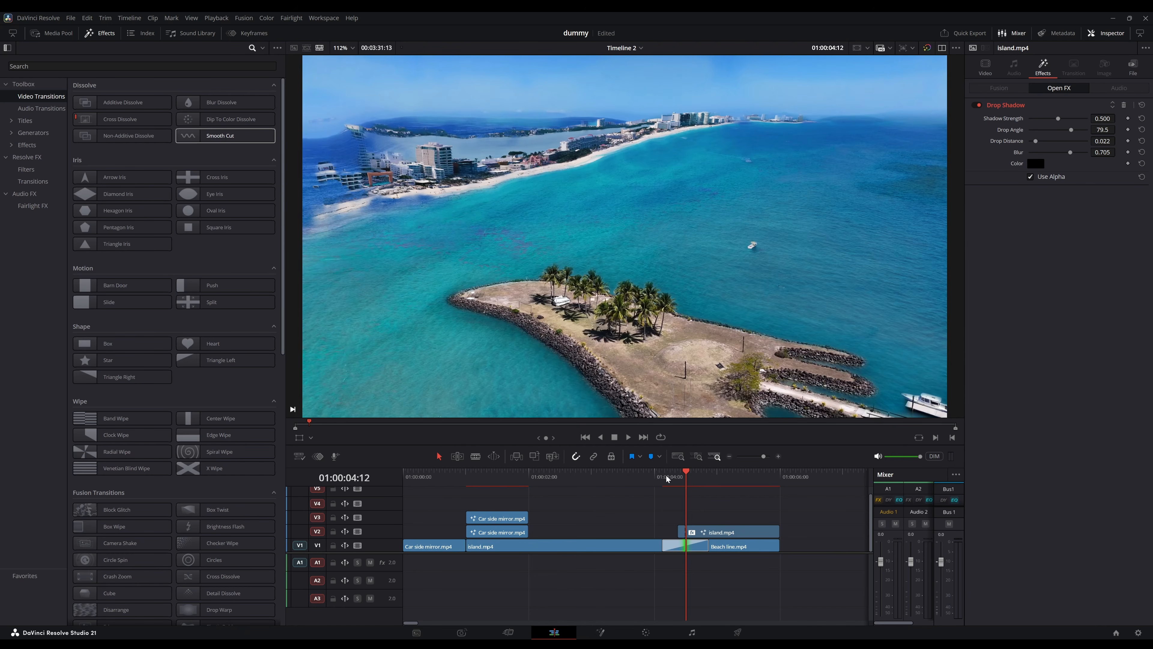
click(678, 480)
drag(679, 478, 679, 483)
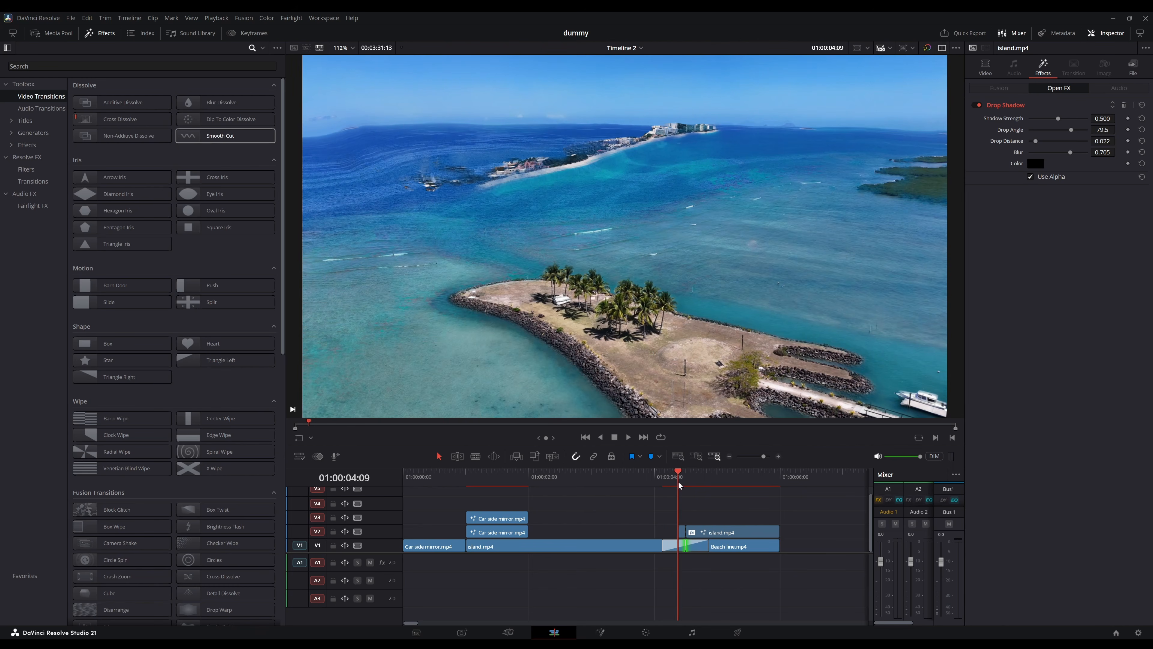
Set the Smooth Cut transition's duration to 8 frames and its ease to In & Out.
click(673, 548)
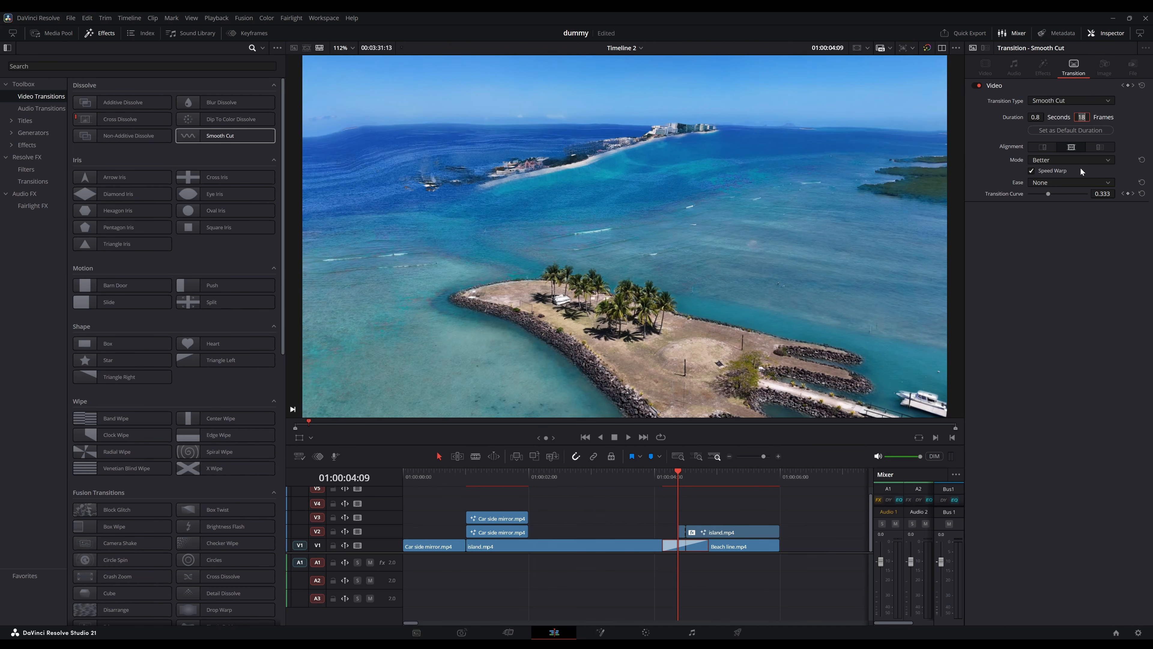
text(8)
key(Return)
click(1073, 182)
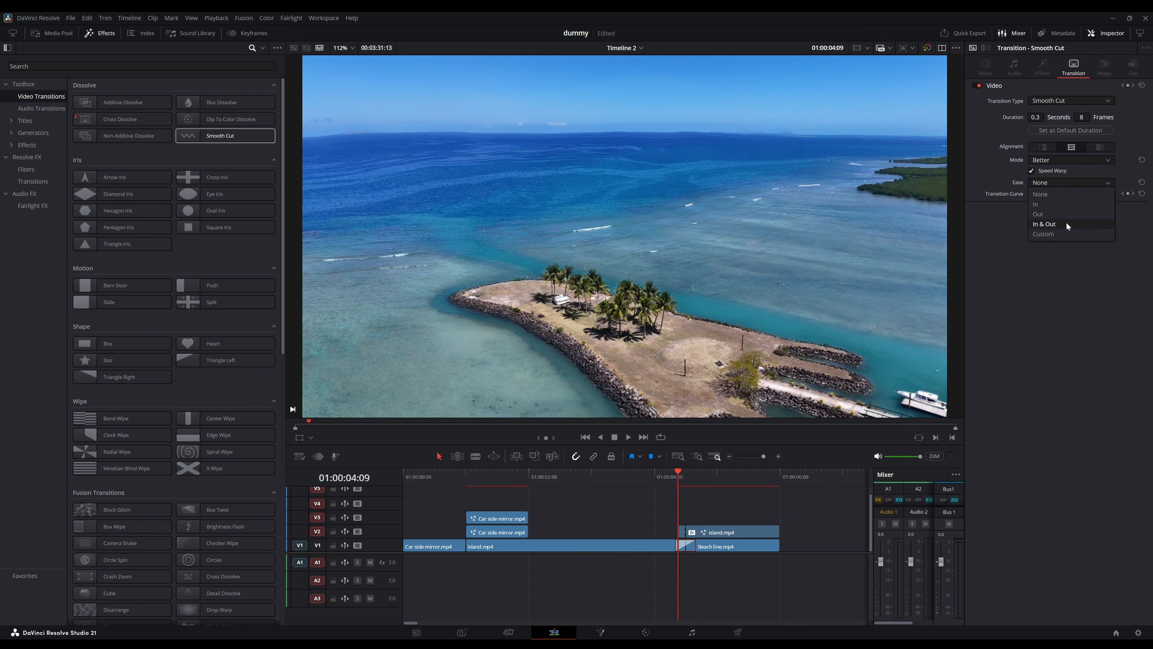
click(1066, 224)
Apply Hologram Glitch to the short V2 island segment, set its color to white and play back the transition.
click(36, 144)
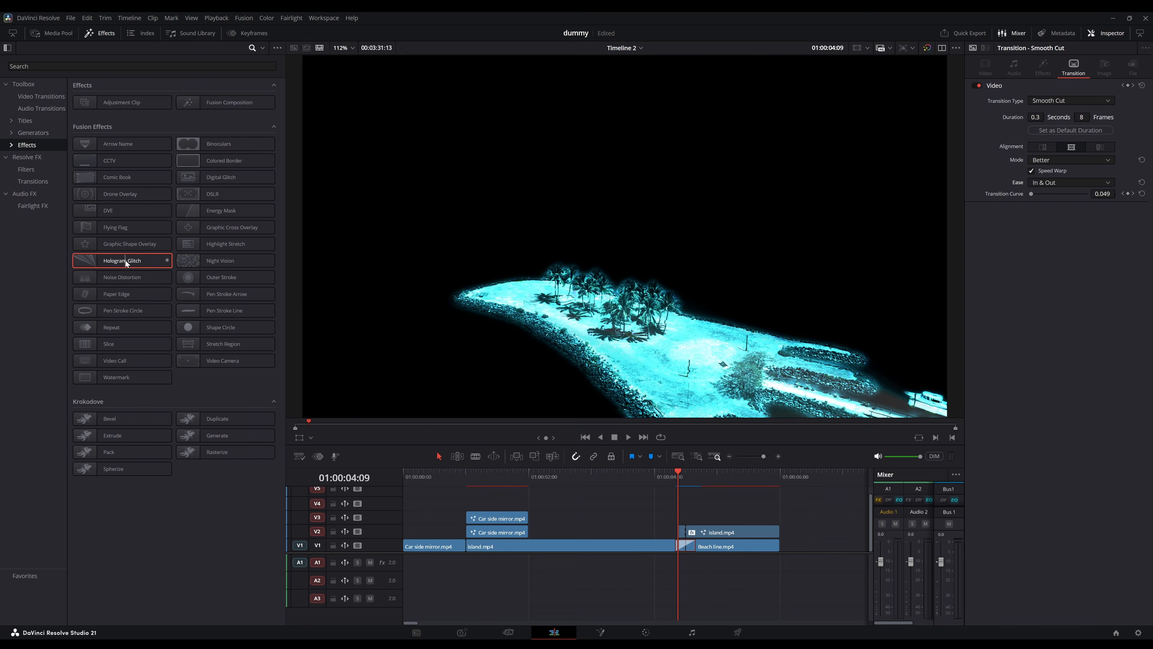
drag(125, 260, 682, 531)
click(682, 528)
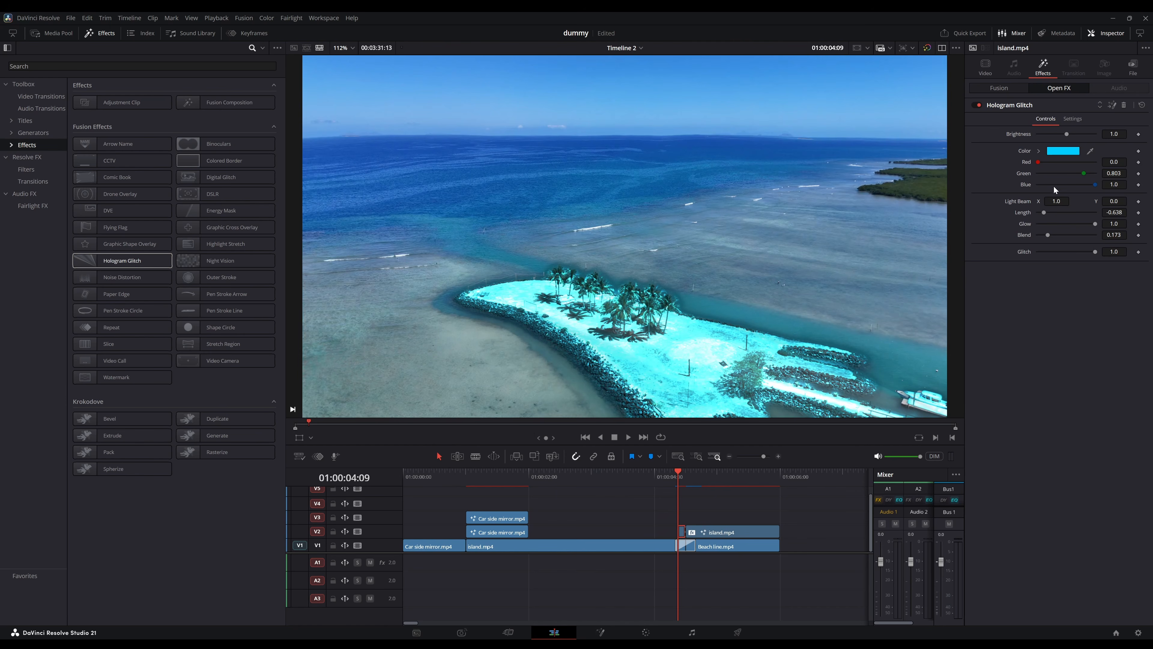
click(1076, 152)
drag(584, 328, 570, 335)
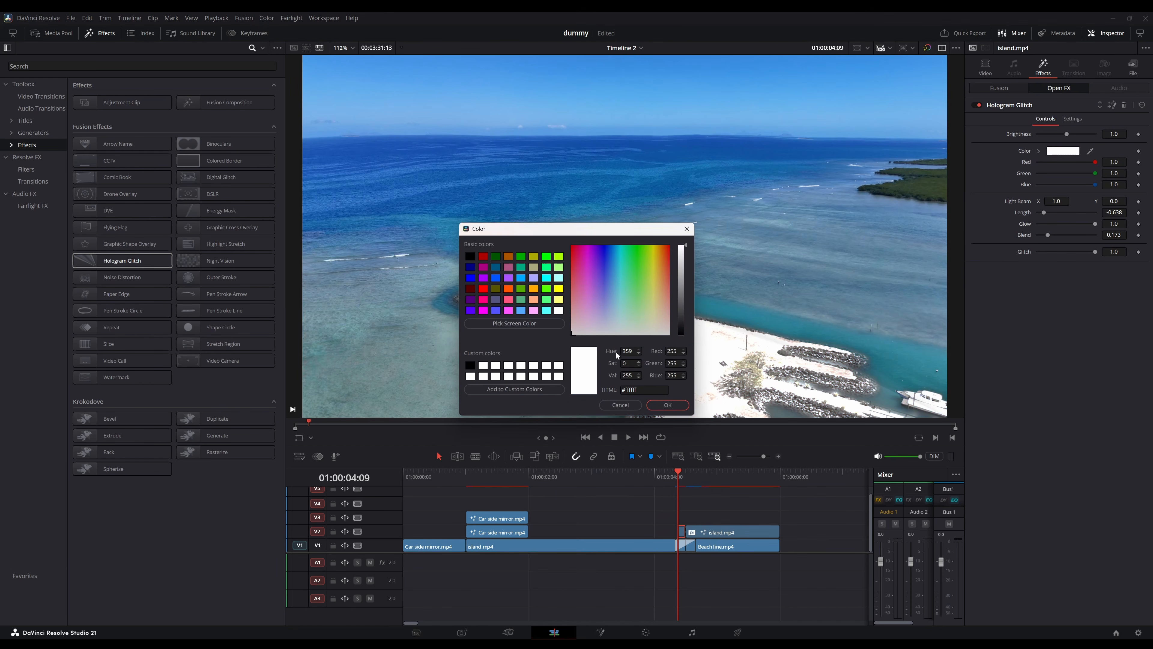
click(667, 405)
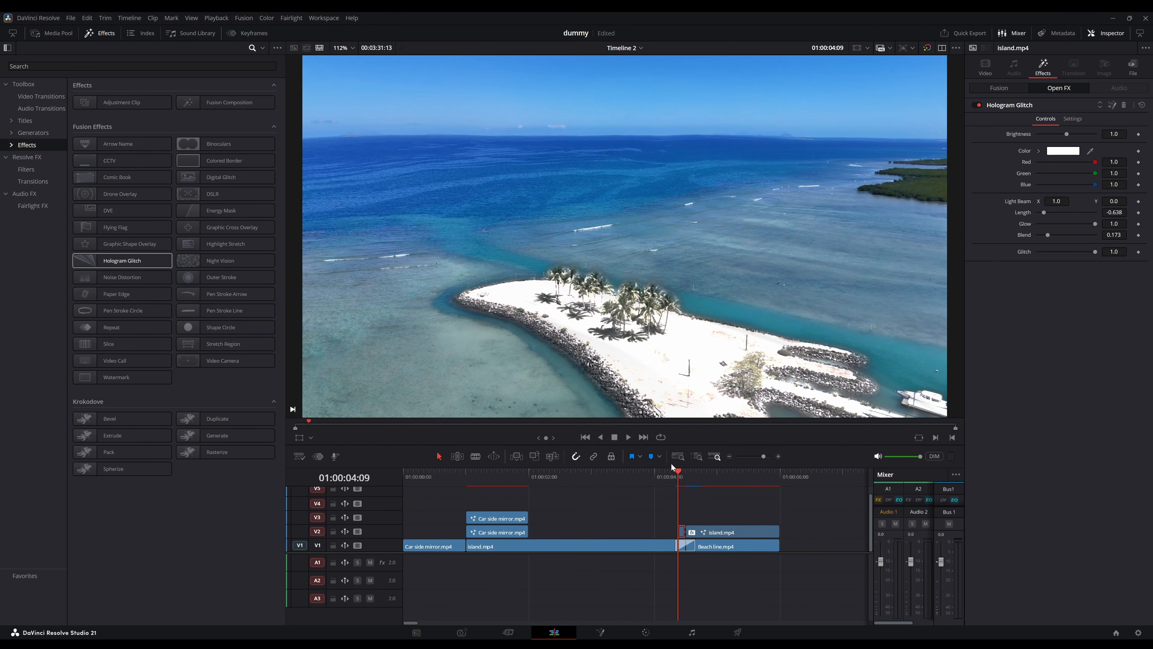
click(630, 474)
key(space)
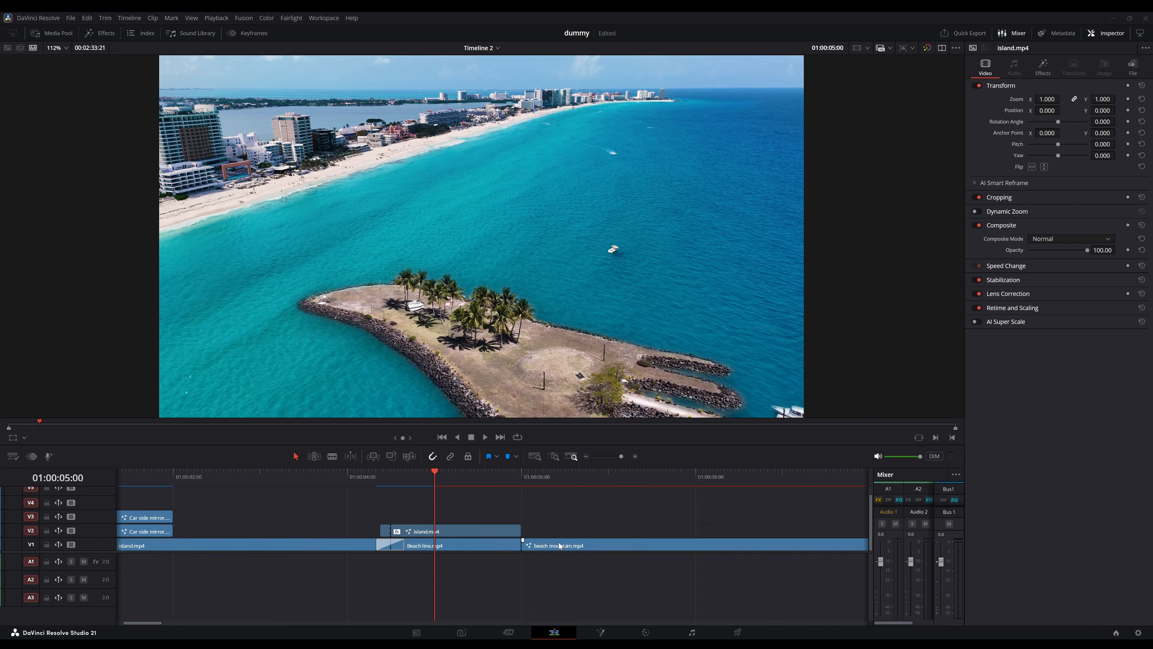
Copy the beach mountain clip to V3 from 01:00:05:00 to 01:00:06:00 and stack staggered copies on V4 and V5, the latter starting at 01:00:05:10.
drag(560, 546, 434, 518)
key(b)
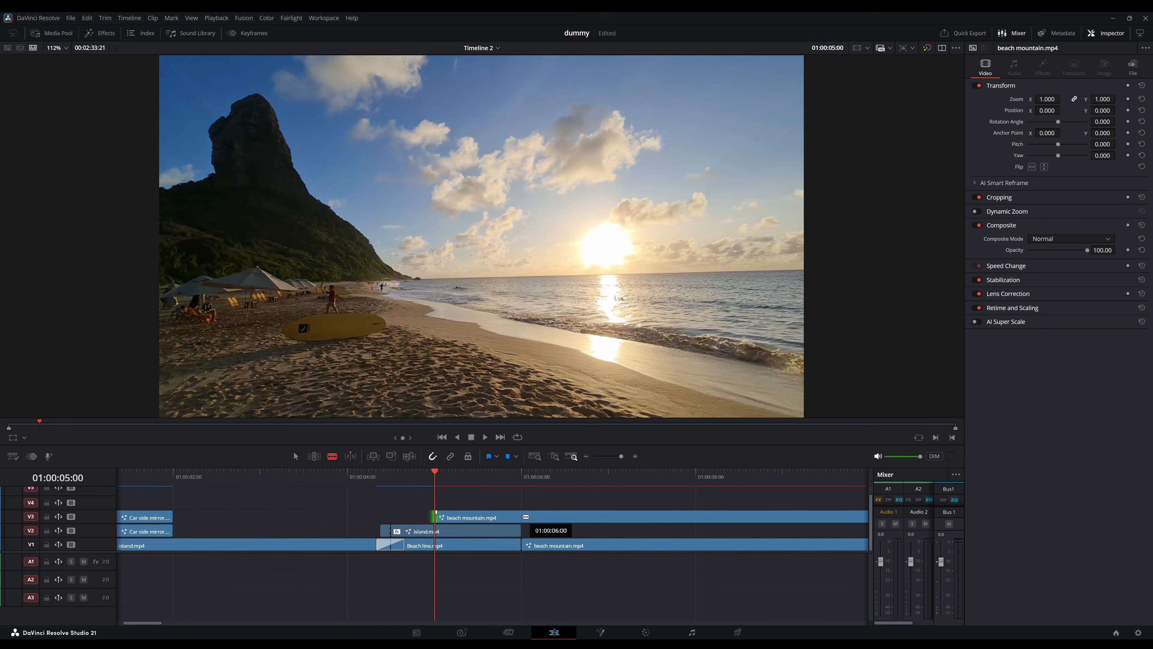
click(526, 516)
key(a)
click(535, 517)
key(BackSpace)
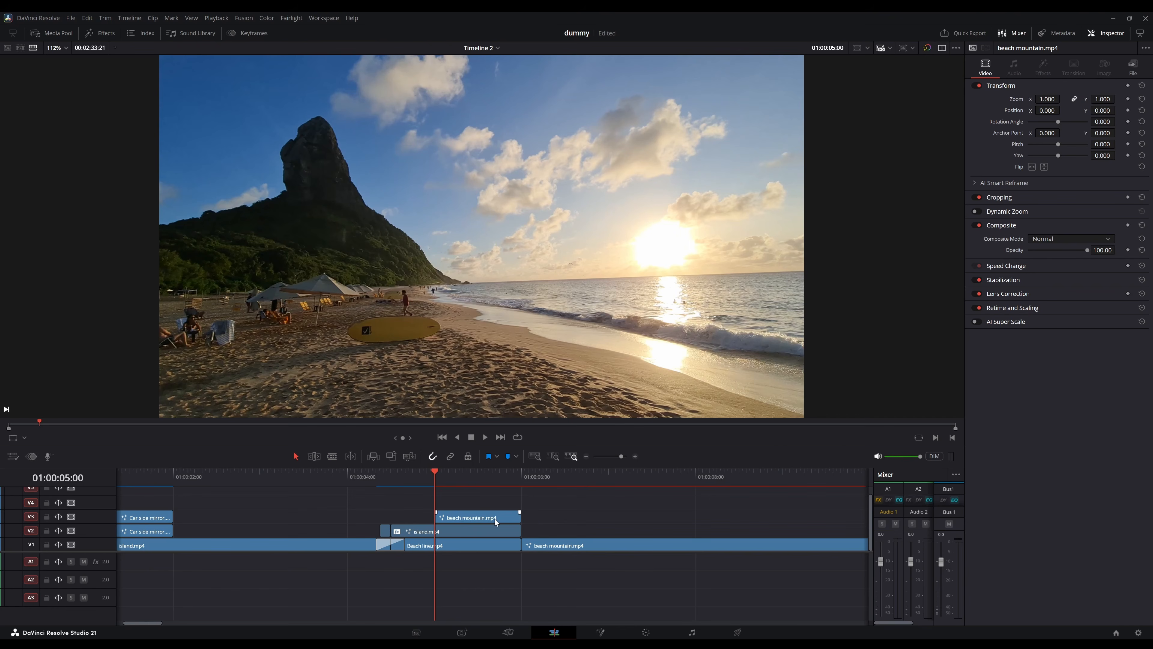
mouse_move(480, 512)
mouse_down()
mouse_move(479, 495)
mouse_move(442, 476)
mouse_move(453, 474)
mouse_move(453, 511)
mouse_move(469, 473)
mouse_move(435, 496)
mouse_move(471, 495)
mouse_up()
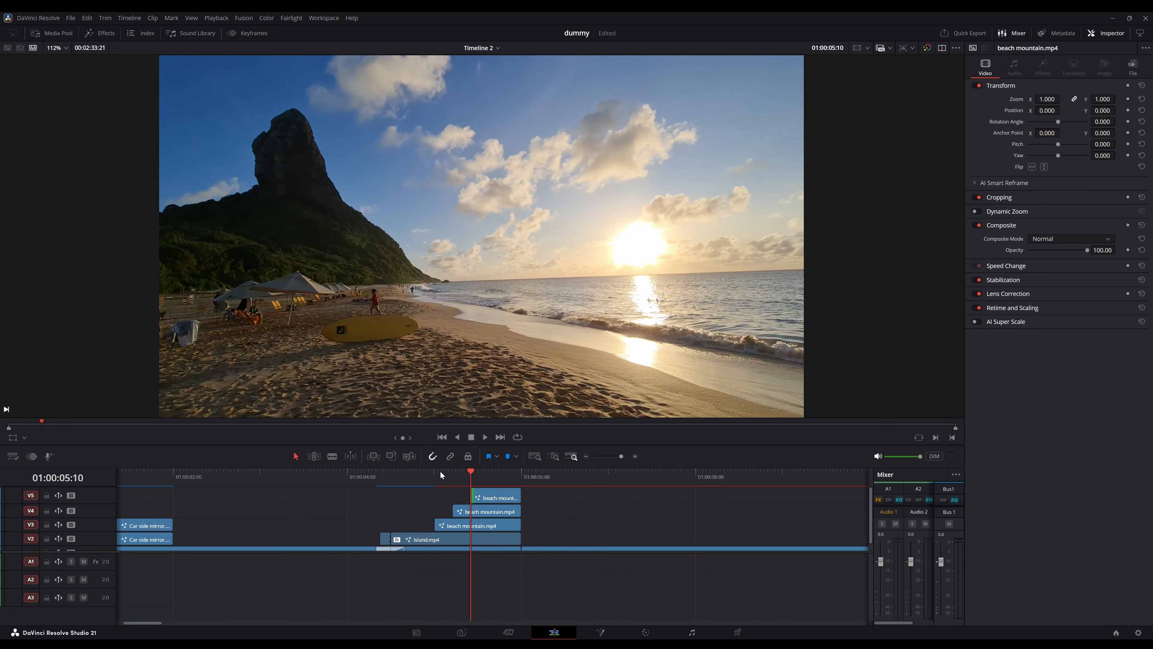
Open the V3 beach mountain clip in Fusion and insert a Magic Mask node after its media input.
click(440, 473)
click(601, 632)
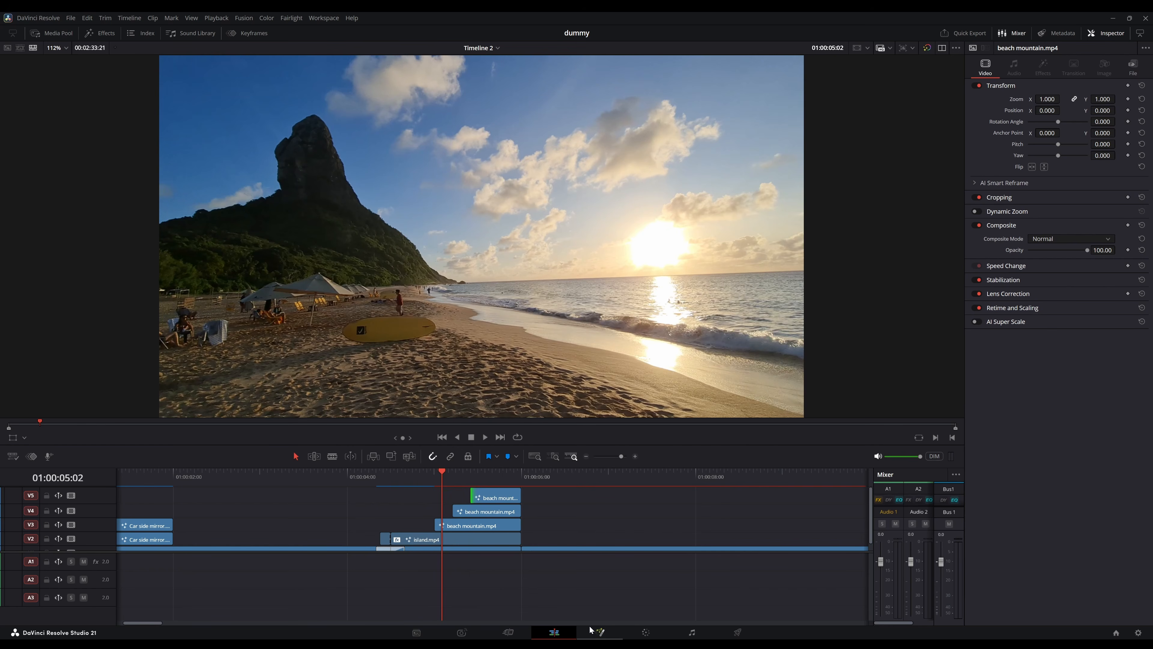
key(shift+space)
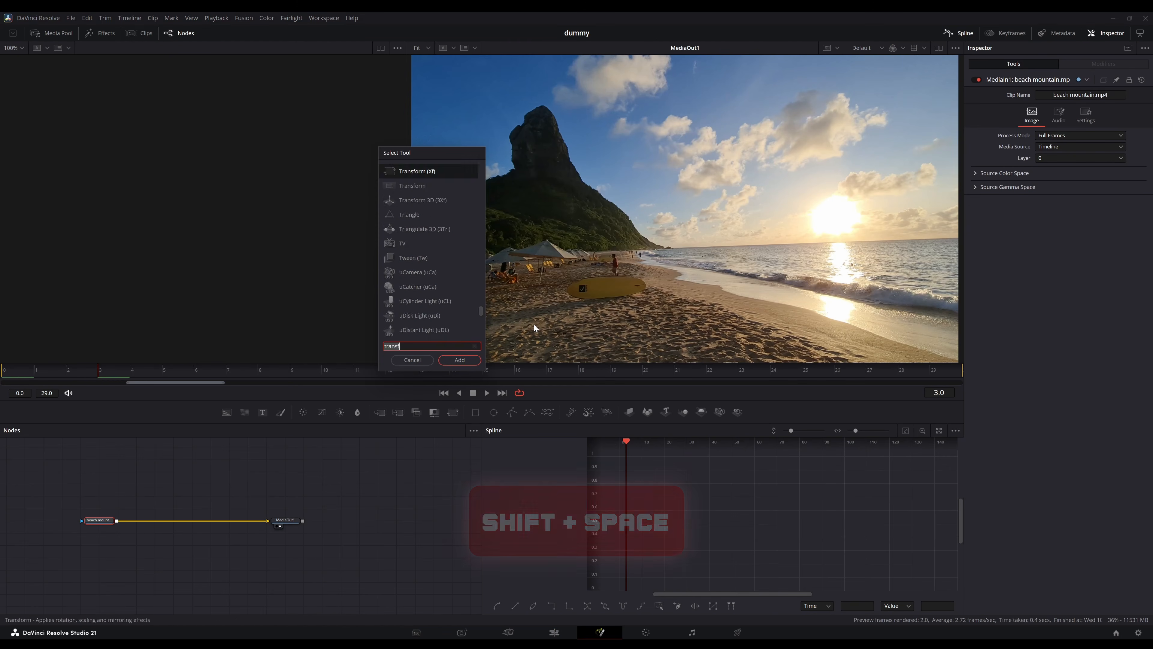
text(mag)
key(Return)
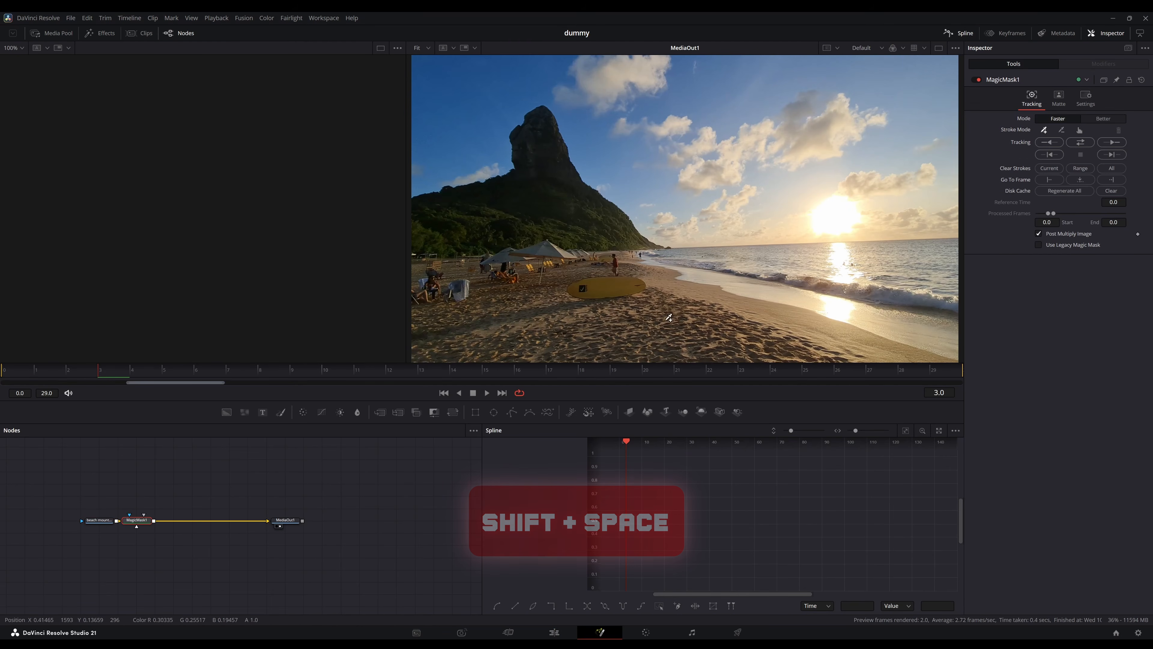
Mark the dark mountain and its peak with Magic Mask strokes and track the mask in both directions.
click(427, 232)
click(536, 222)
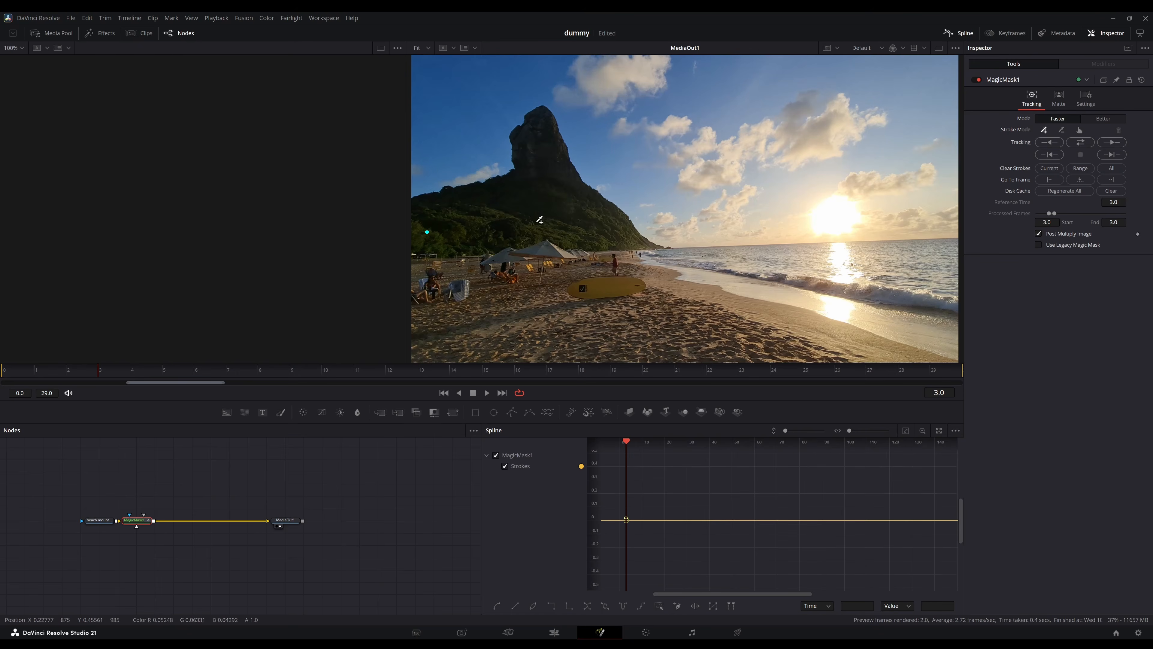
click(532, 160)
click(1079, 142)
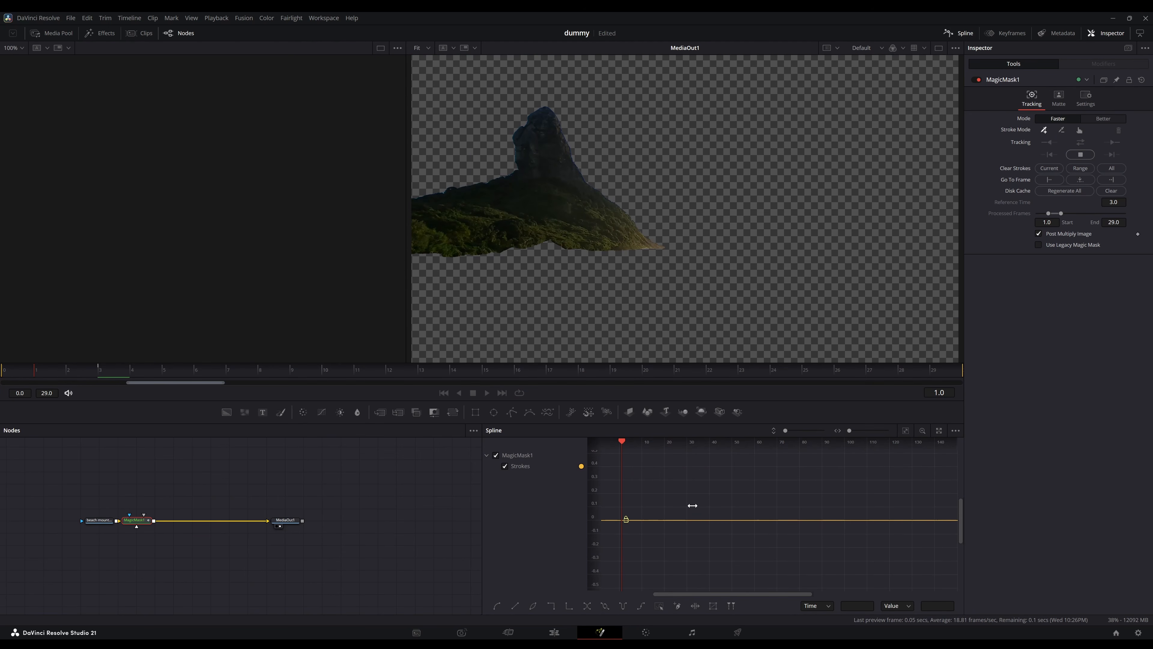
Insert a Transform node between the Magic Mask and the media output.
key(shift+space)
text(tra)
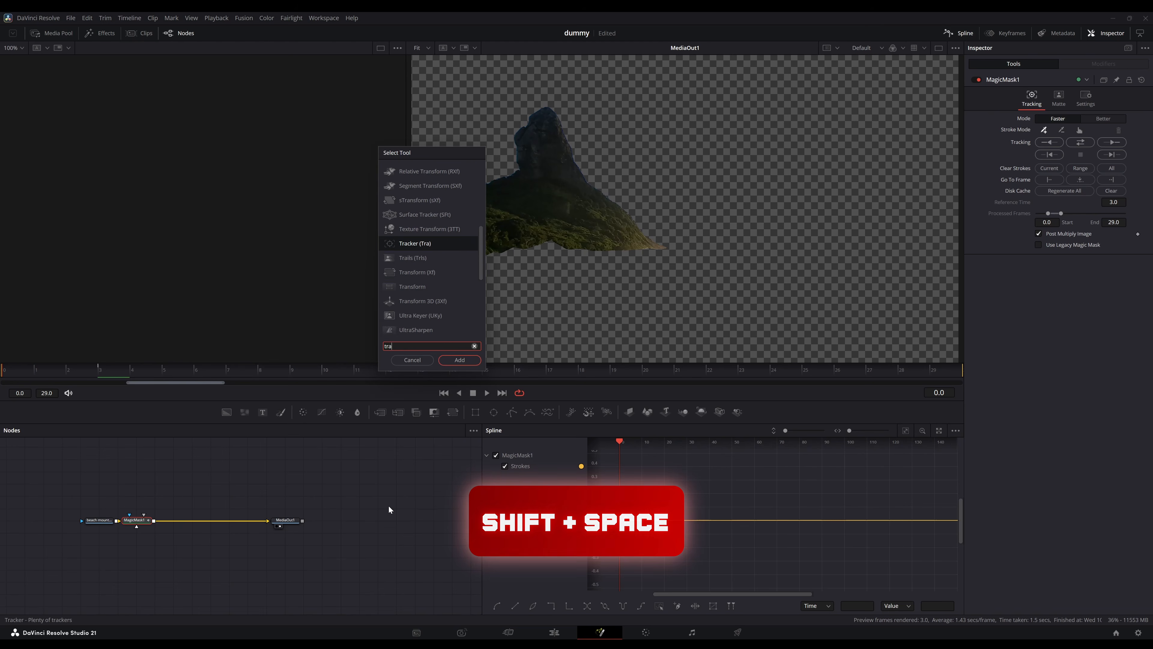
text(nsfo)
key(Return)
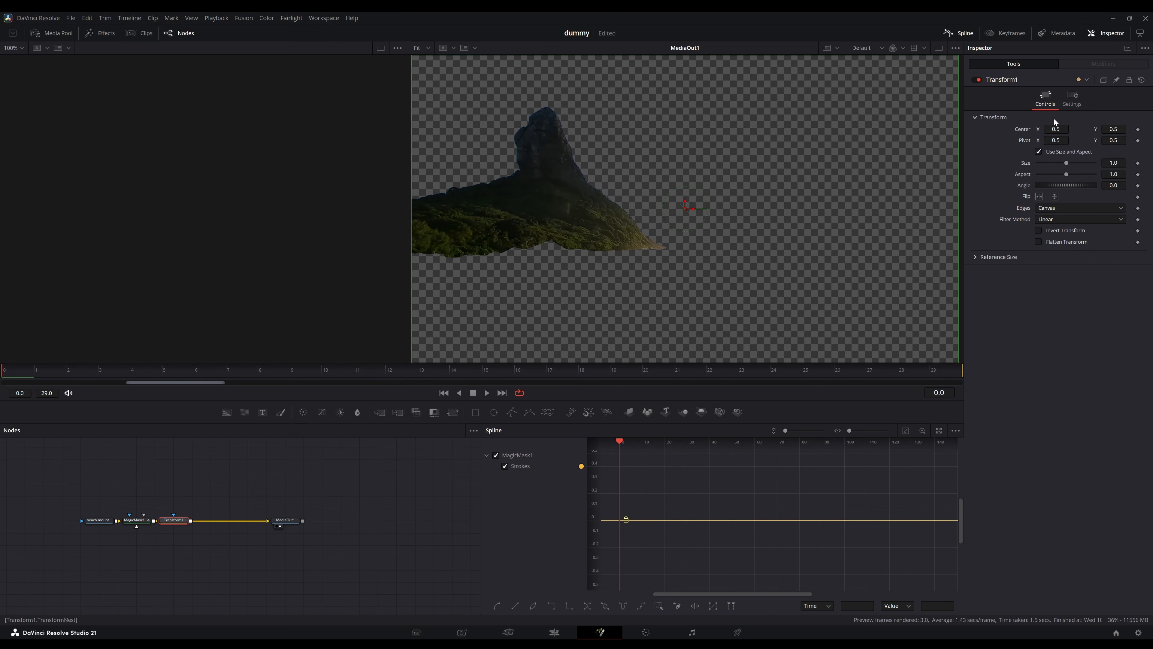
Keyframe the Transform's center X from about 0.01 at frame 0 to 0.5 at frame 10, and enable Motion Blur with quality 10.
click(1138, 130)
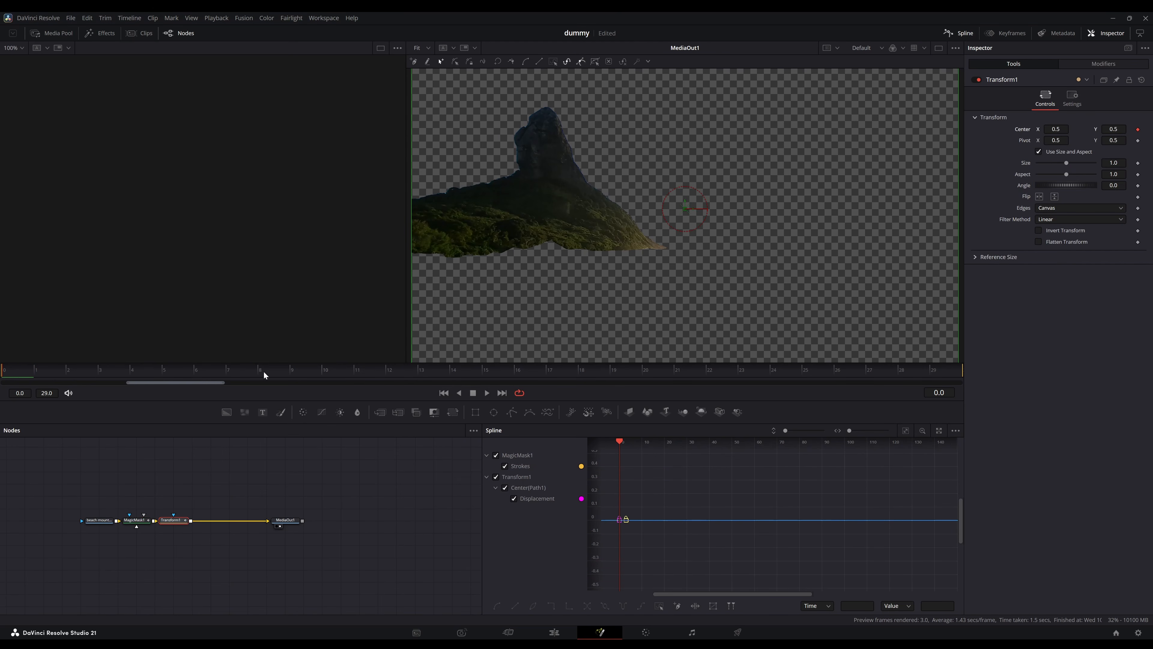
click(324, 373)
click(1138, 130)
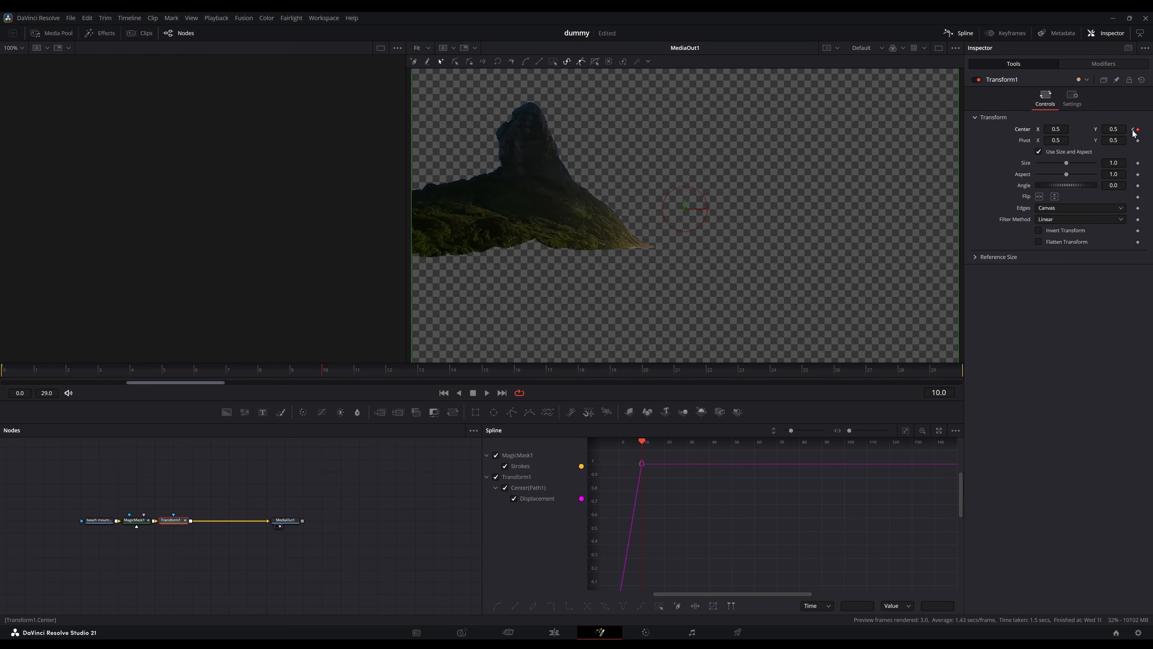
click(1133, 130)
drag(1064, 129, 865, 143)
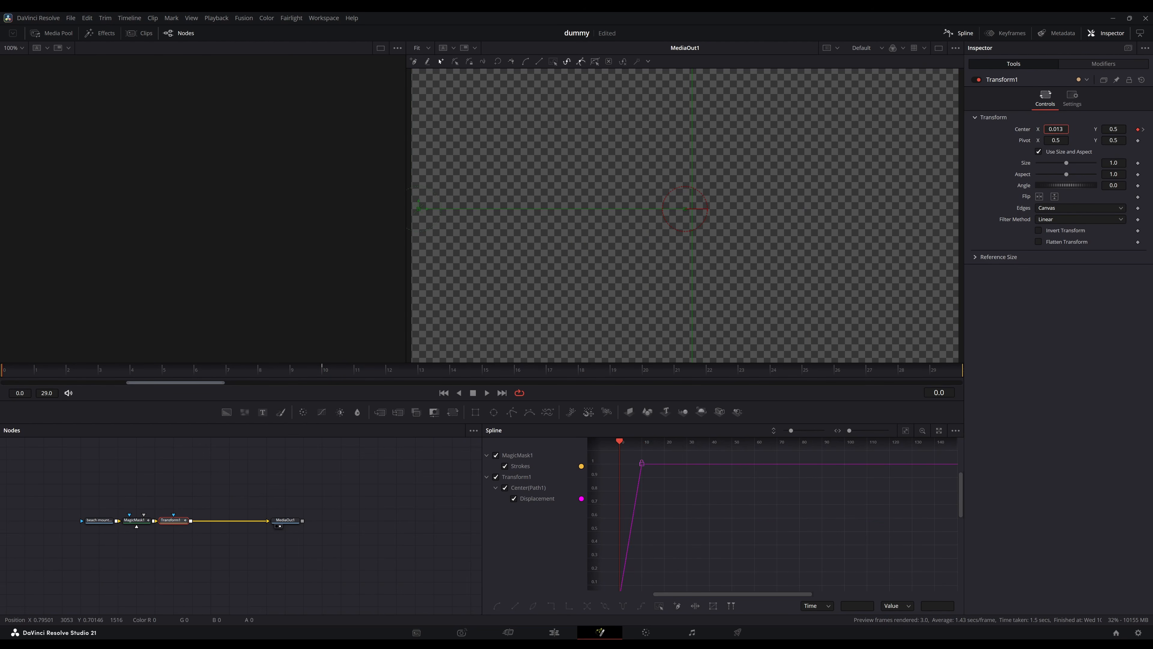
click(1078, 100)
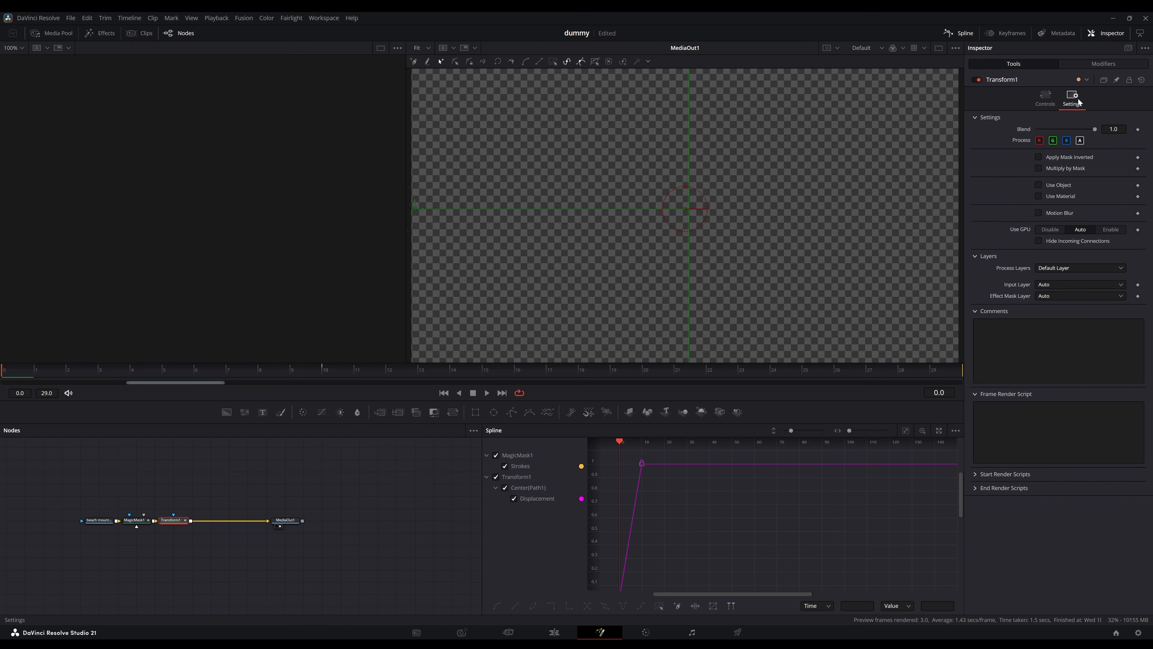
click(1051, 213)
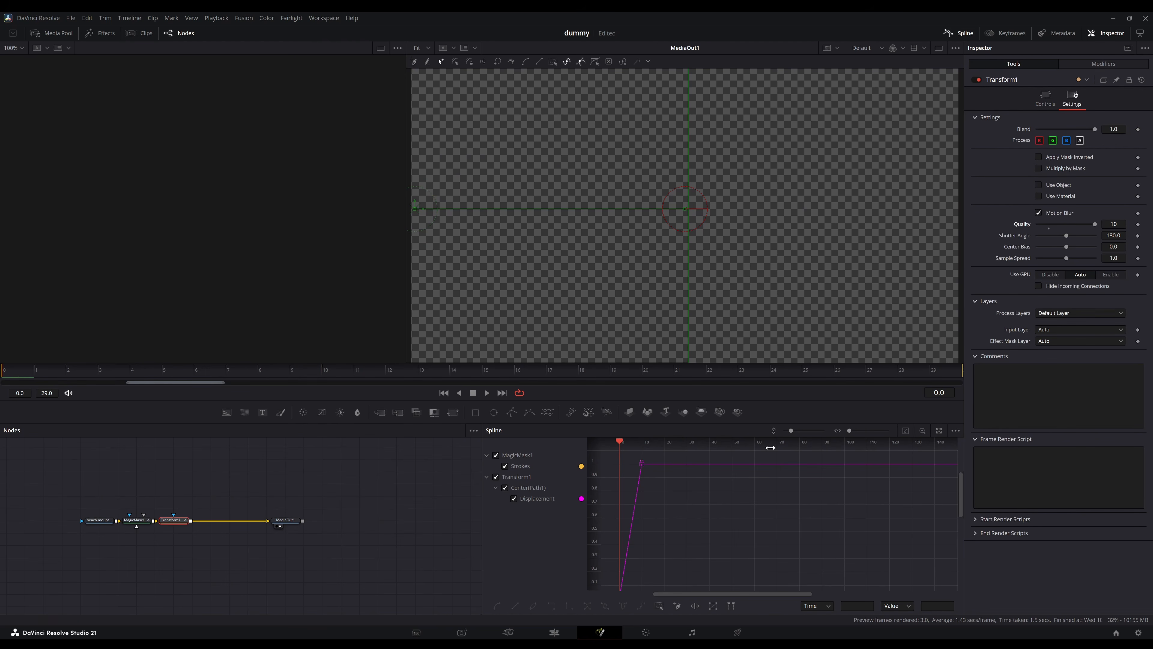
Isolate the Transform's displacement curve, fit it in the spline editor and ease it by lengthening the first keyframe's handle to about frame 5.
click(505, 465)
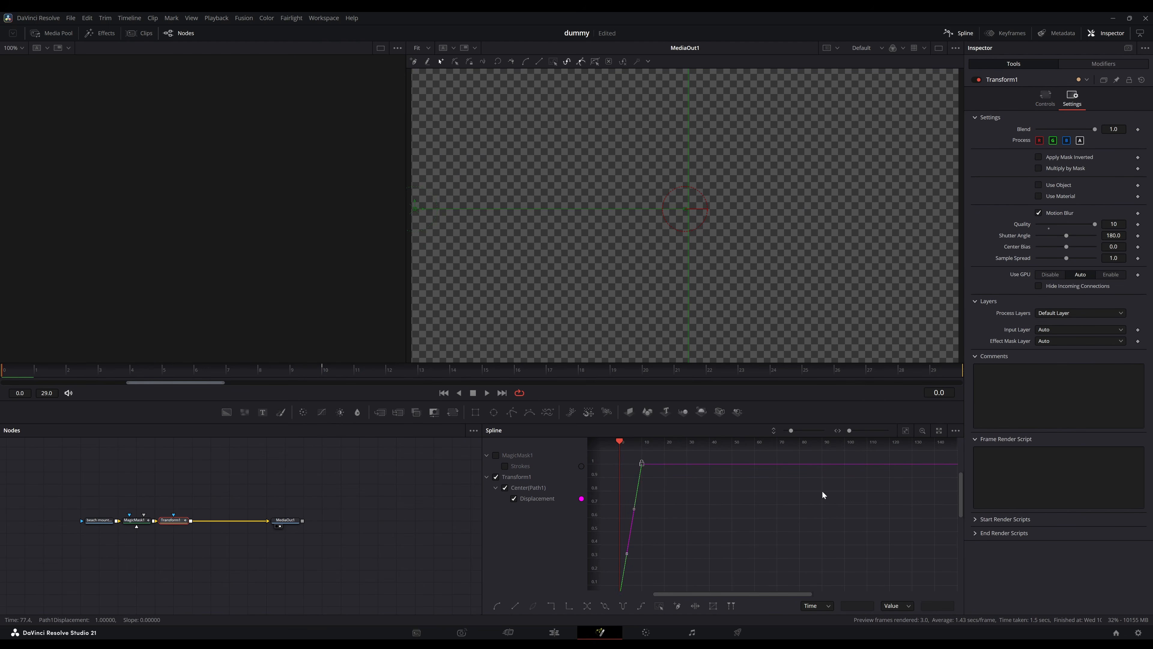
click(905, 430)
drag(728, 582, 782, 583)
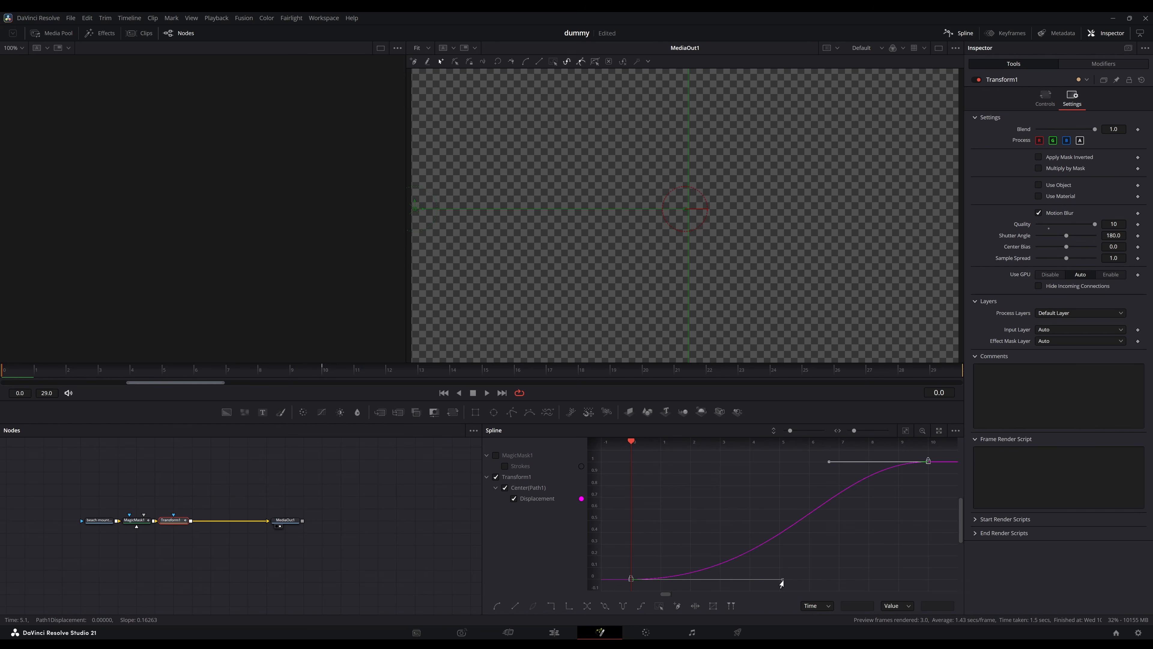
Lengthen the last displacement keyframe's easing handle to about frame 5, and open the V4 beach mountain clip in Fusion.
drag(829, 461, 779, 463)
click(553, 632)
click(456, 477)
click(600, 632)
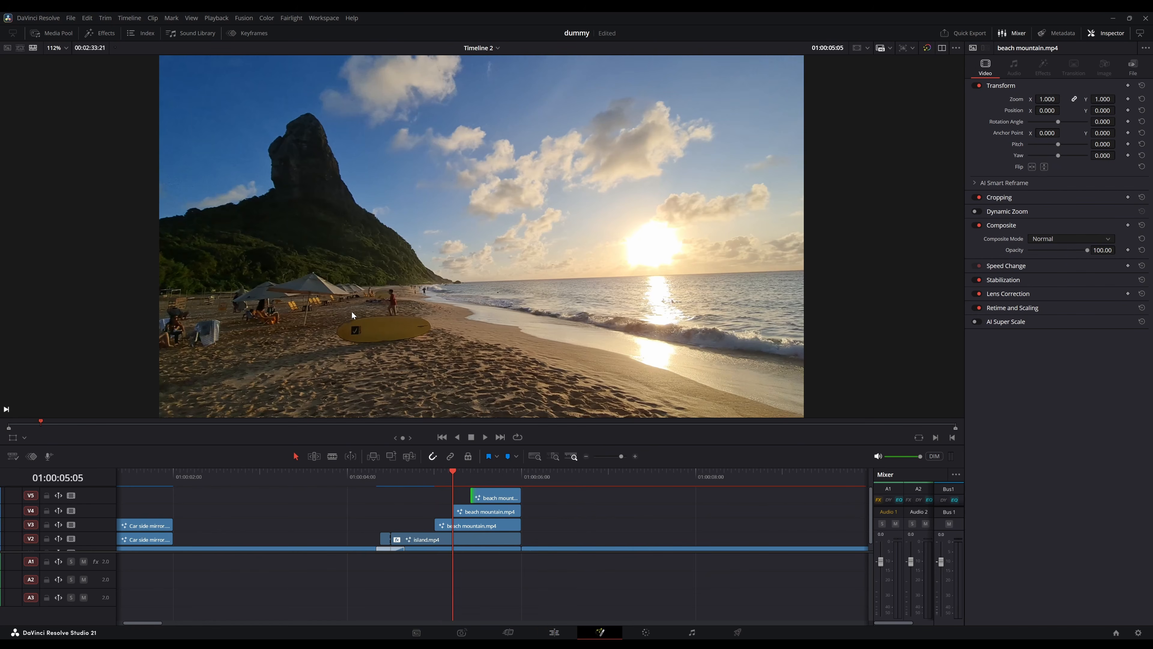
Add a Magic Mask using the legacy version and mark the sandy beach with selection strokes.
key(shift+space)
text(magic)
key(Return)
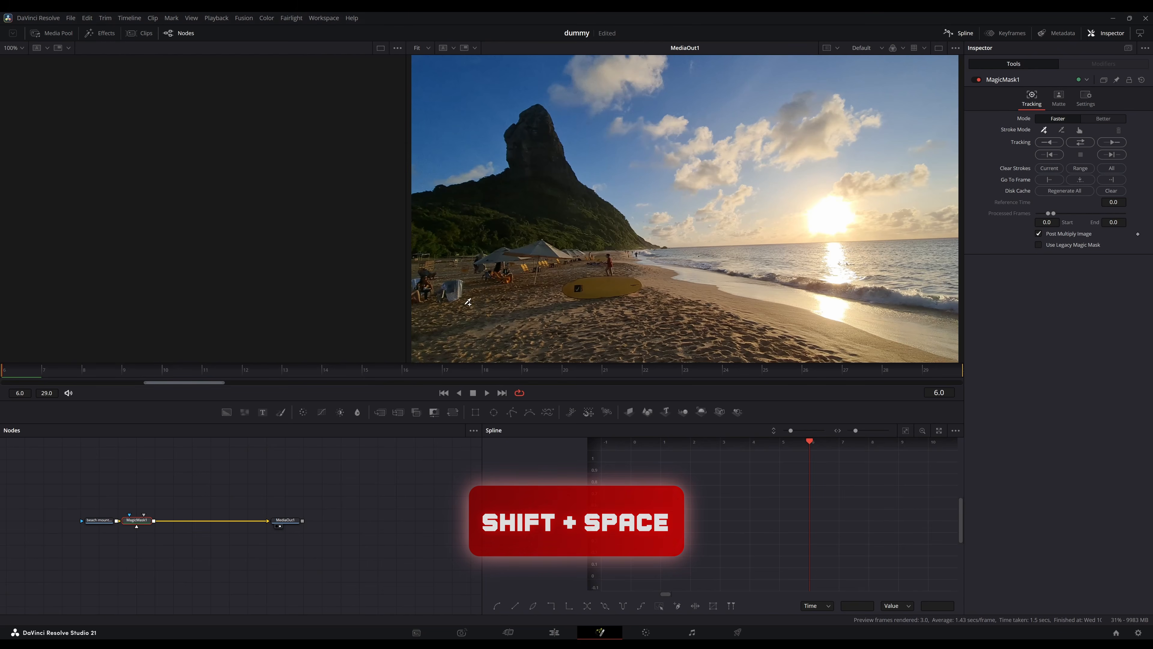
click(1039, 245)
mouse_move(416, 259)
mouse_down()
mouse_move(592, 251)
mouse_move(765, 307)
mouse_move(606, 354)
mouse_move(569, 267)
mouse_move(549, 334)
mouse_move(509, 321)
mouse_up()
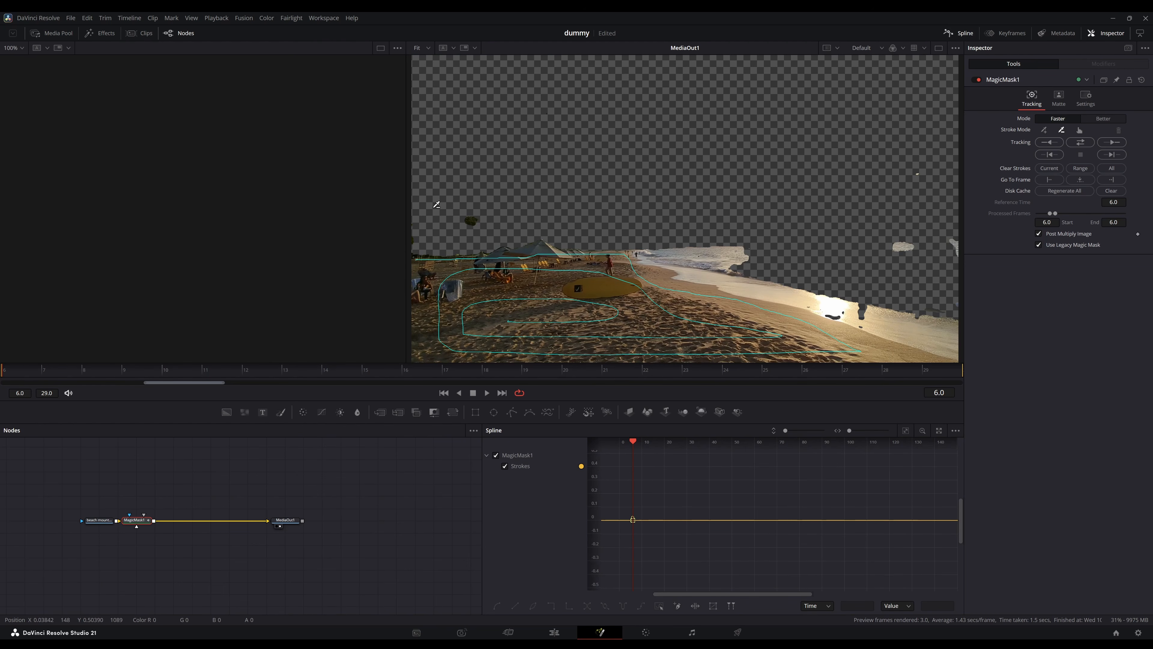
Exclude the mountain and sea with subtracting strokes along the beach's upper edge, and track the mask in both directions.
drag(663, 240, 959, 347)
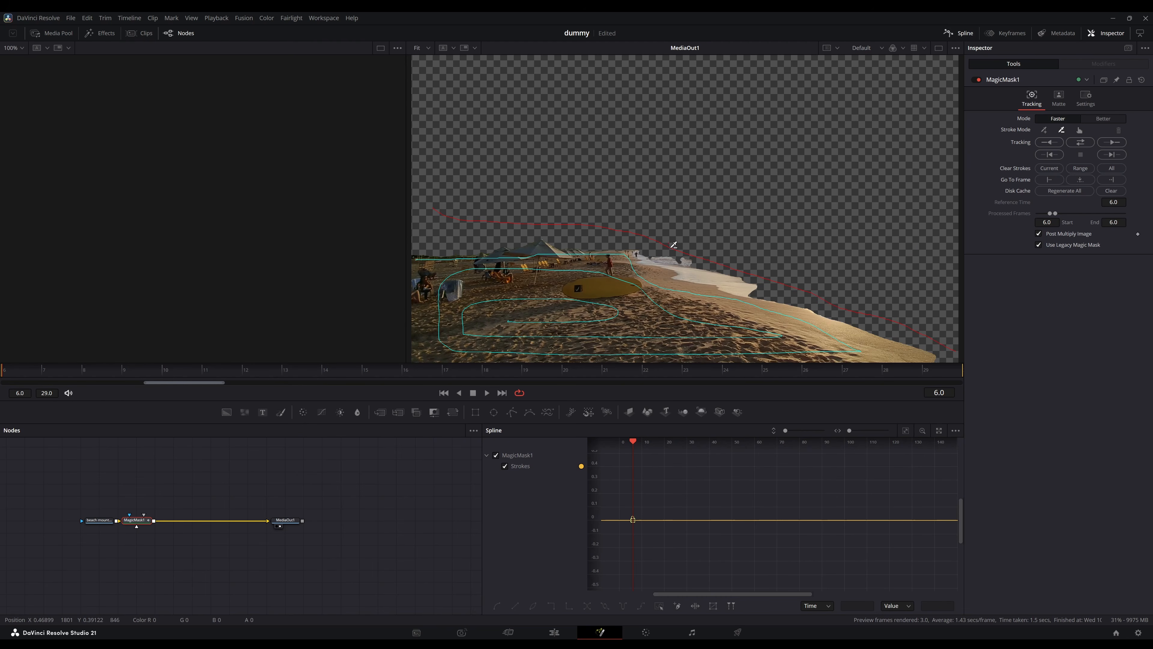
mouse_move(671, 246)
mouse_down()
mouse_move(685, 267)
mouse_move(757, 288)
mouse_up()
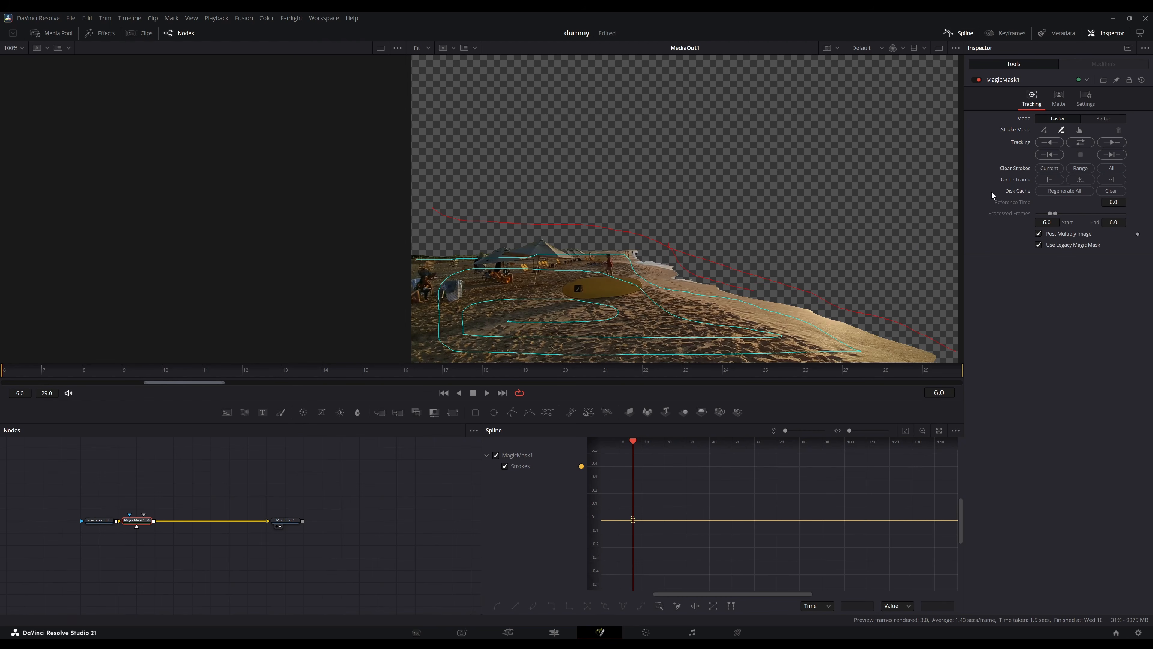
click(1079, 142)
Set the beach mask's Erode/Dilate to about 0.0034 and insert a Transform node after the Magic Mask.
click(1059, 99)
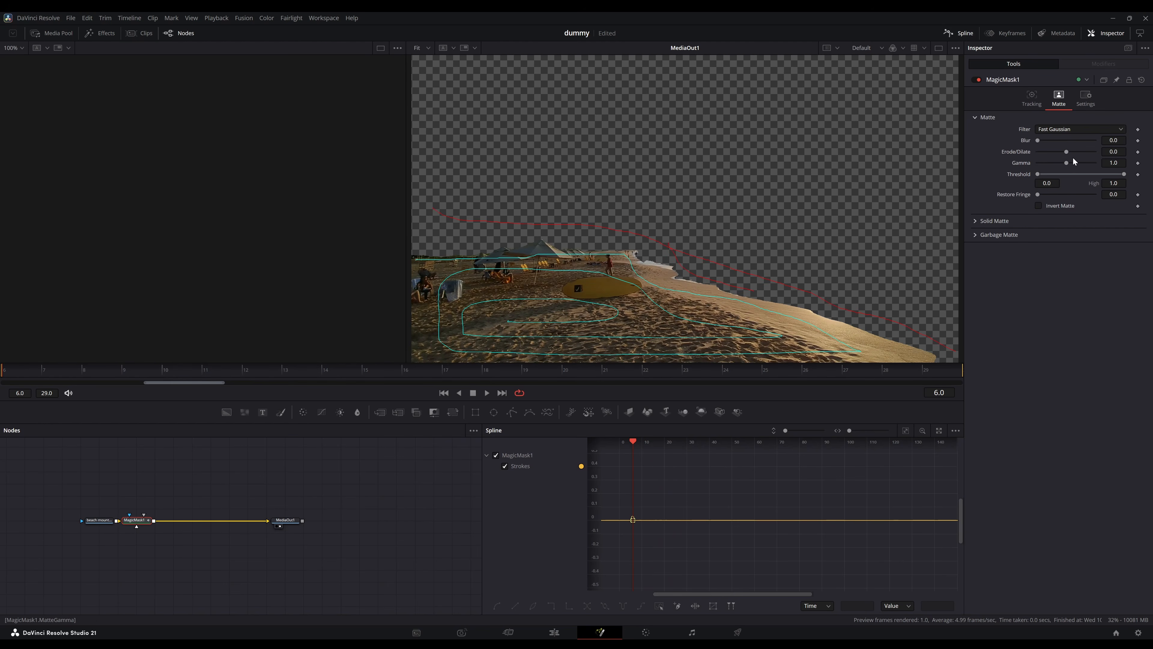
drag(1113, 153, 1134, 152)
key(shift+space)
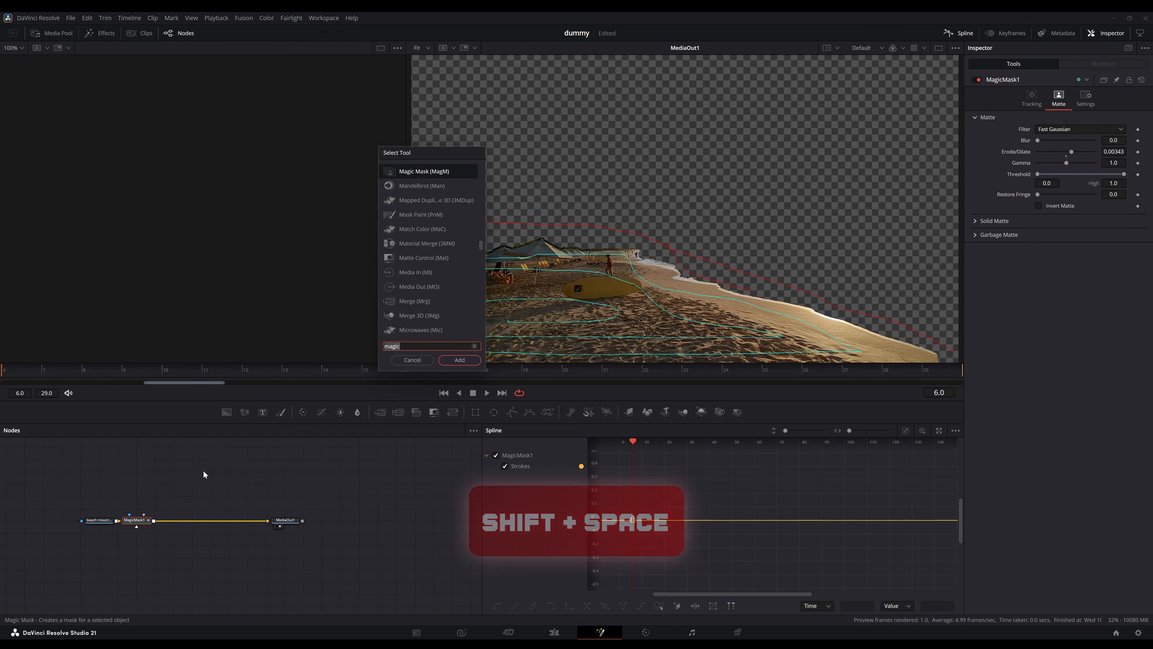
text(tr)
key(Down)
key(Down)
key(Down)
key(Return)
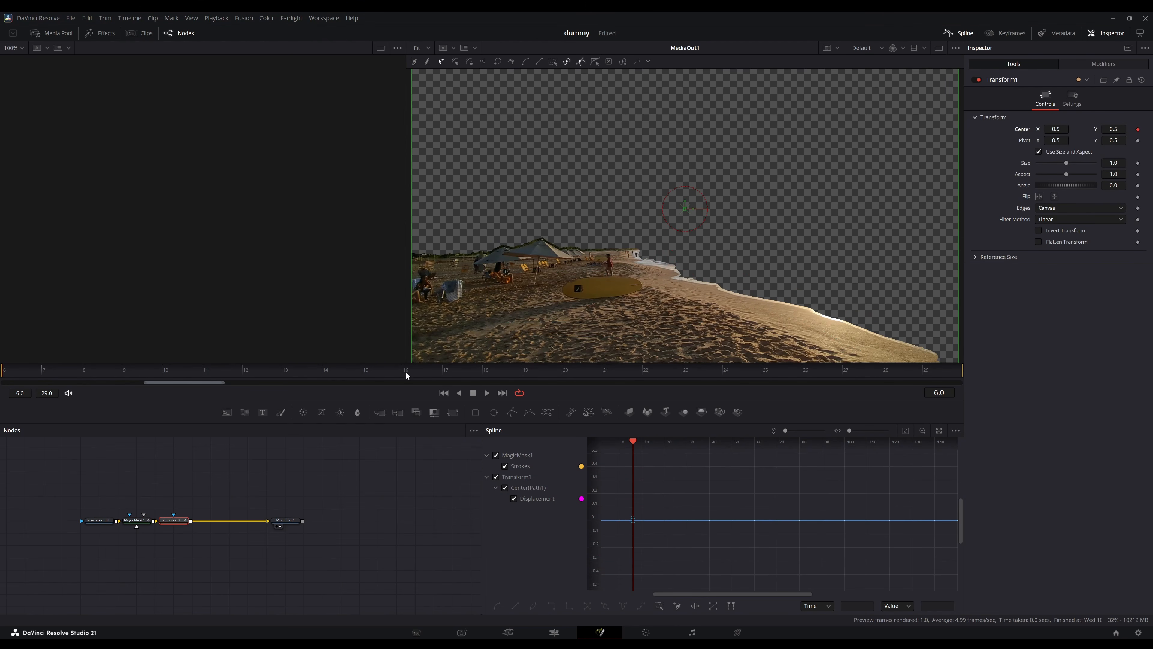
Keyframe the Transform's center Y from about -0.028 at frame 6 to 0.5 at frame 16, and enable Motion Blur with quality 10.
click(403, 371)
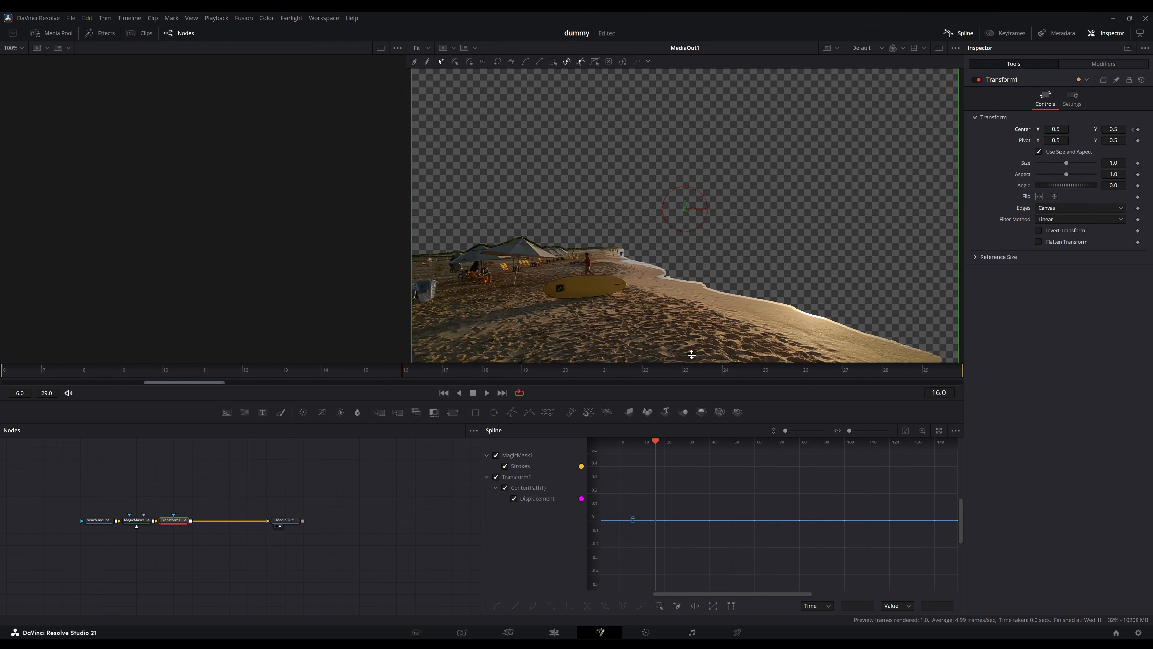
click(1138, 130)
click(1133, 131)
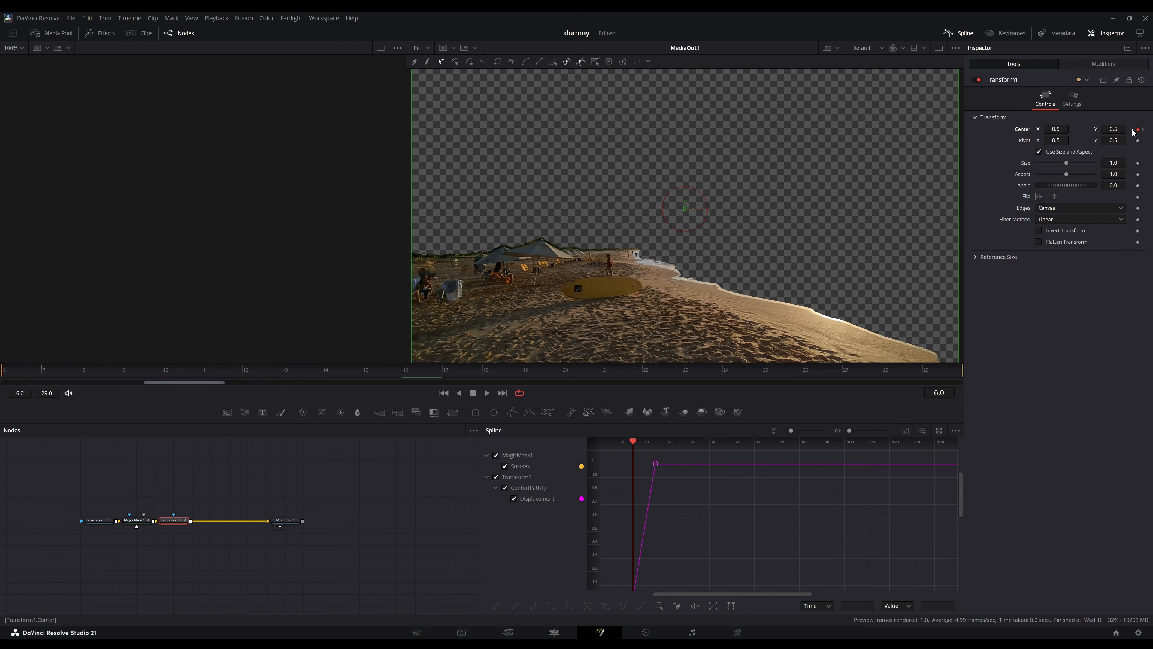
drag(1111, 132, 1089, 131)
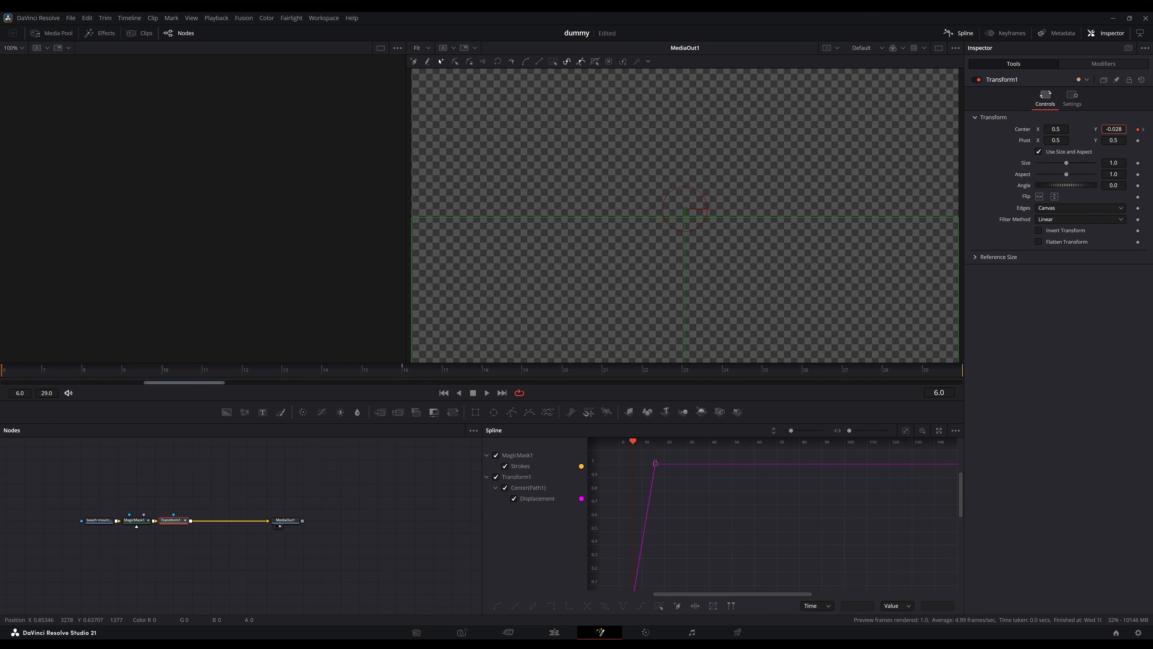
click(1073, 97)
click(1063, 212)
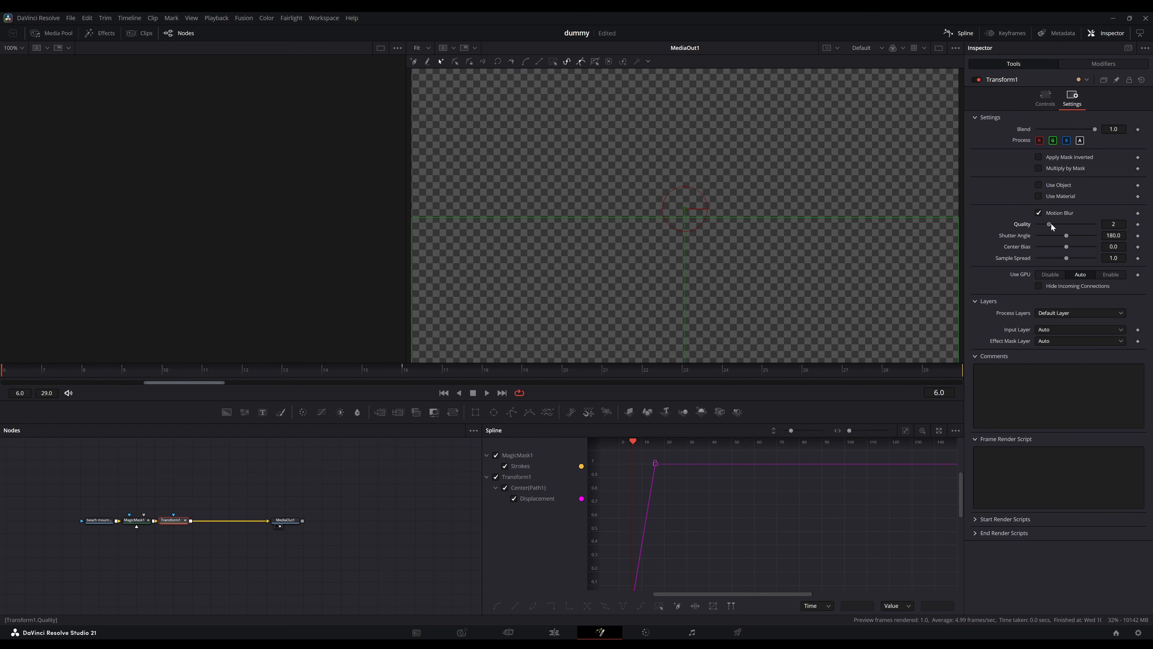
Isolate and fit the Transform's displacement curve, smooth it, and lengthen both easing handles to about frame 11.
click(496, 454)
key(ctrl+a)
key(s)
click(904, 430)
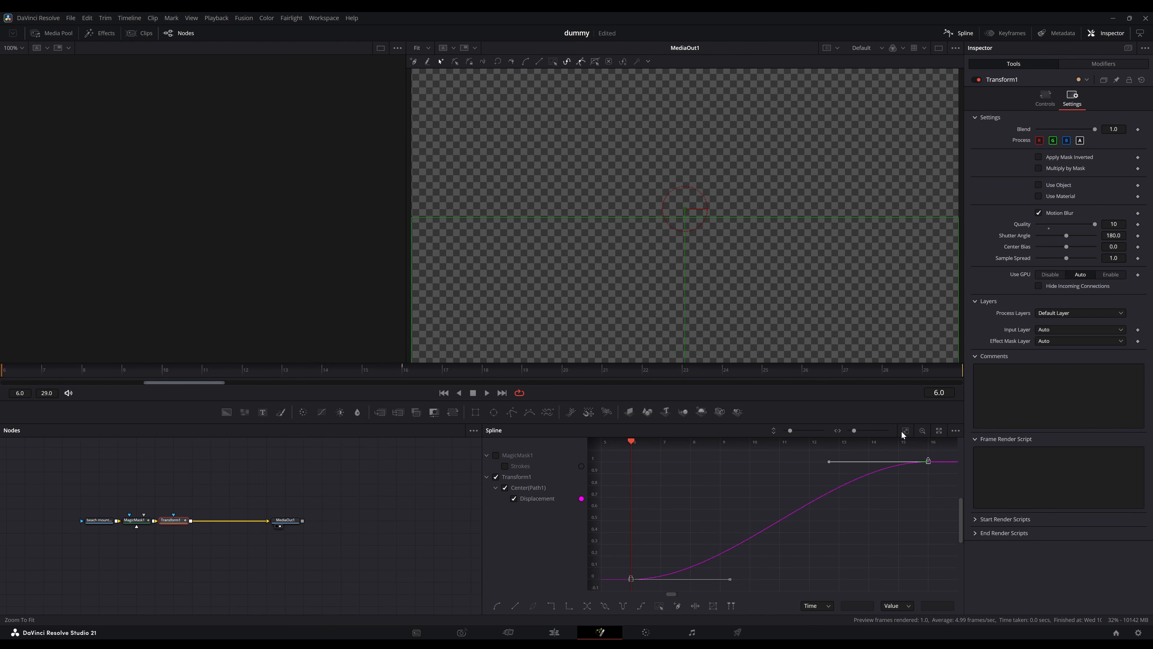
drag(730, 579, 777, 581)
drag(829, 462, 780, 462)
Return to the edit timeline, place the playhead at 01:00:05:14 and open the V5 beach mountain clip in Fusion.
click(554, 631)
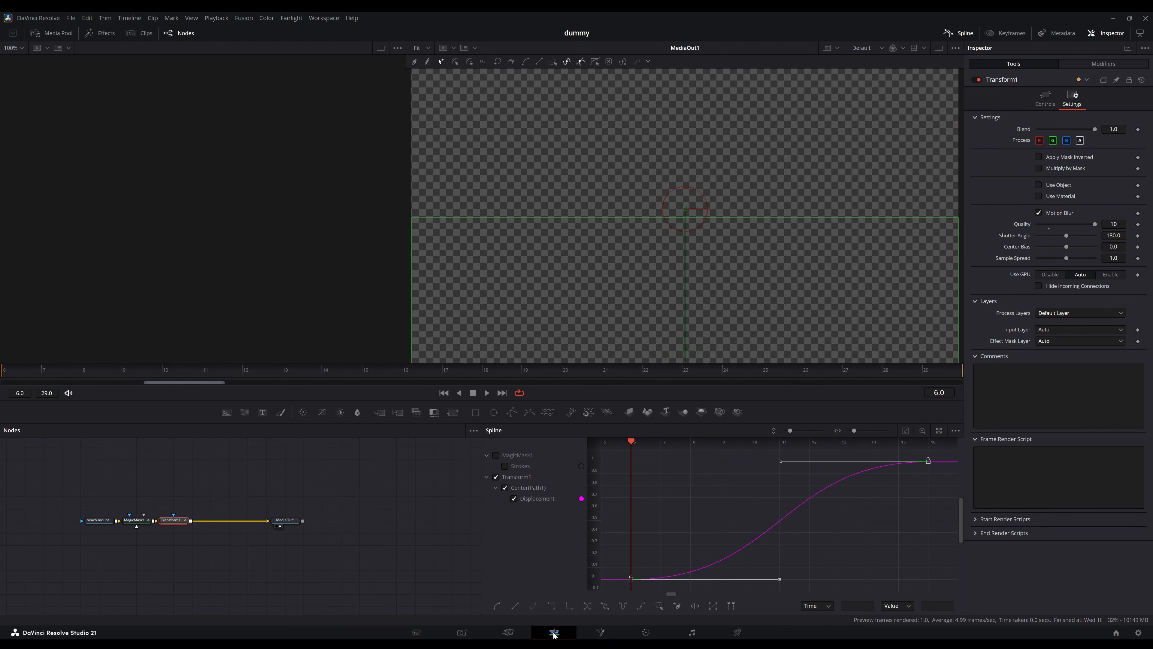
click(484, 479)
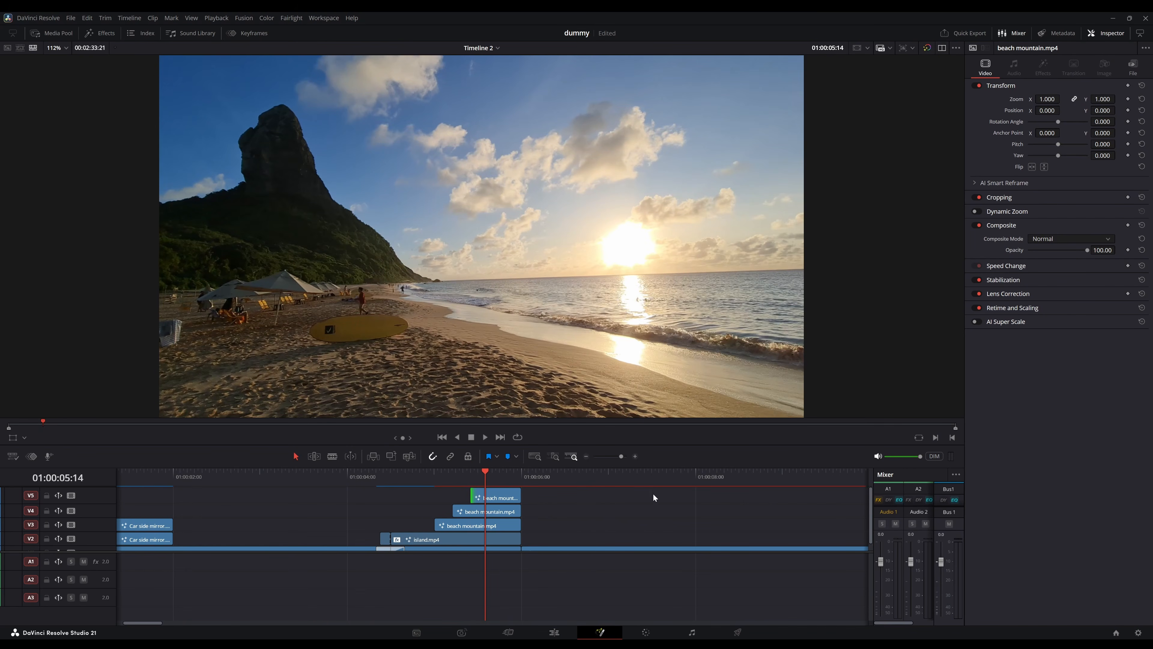
key(shift+5)
Add a Magic Mask, mark the sea with a stroke and track the mask in both directions.
key(shift+space)
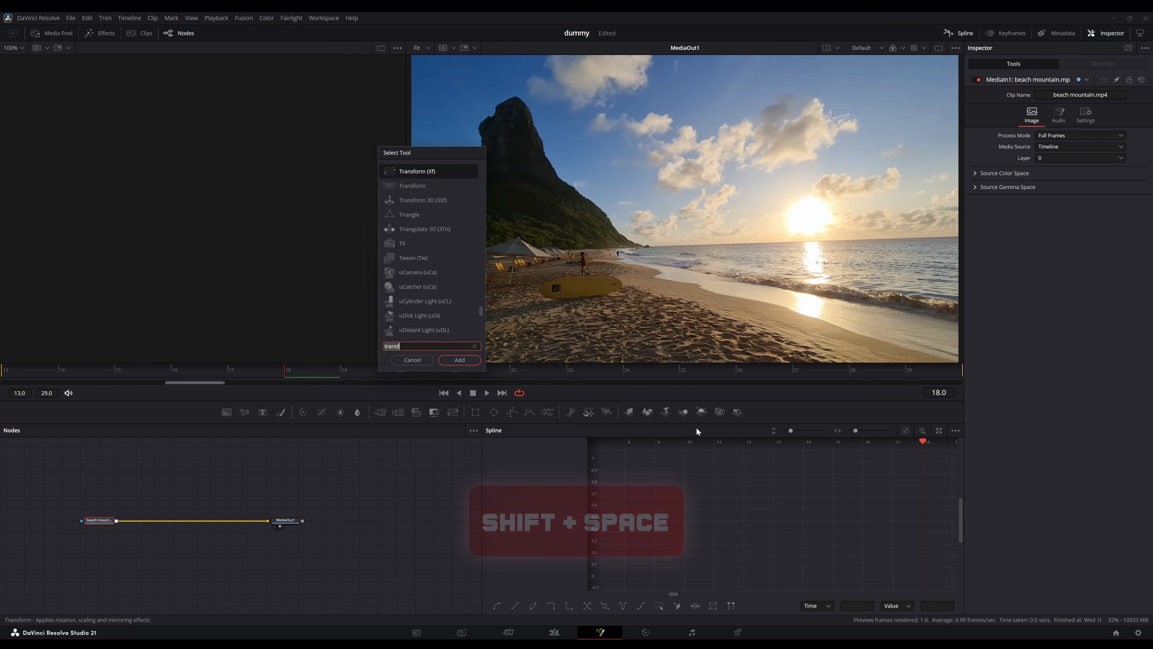
text(magic)
key(Return)
click(659, 250)
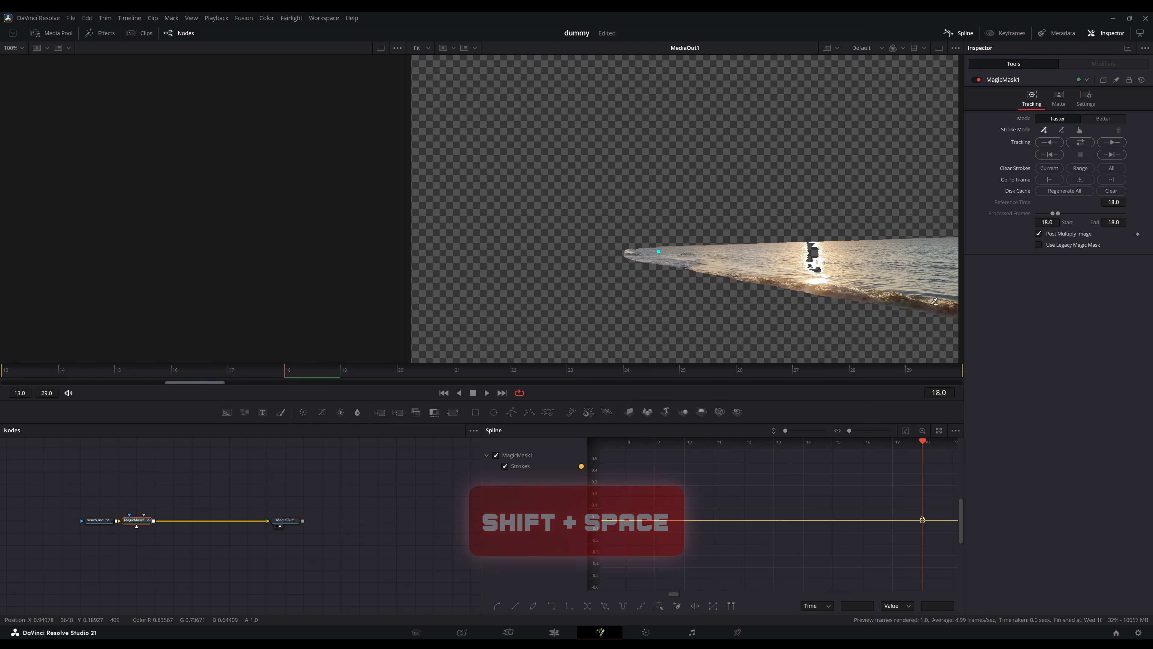
click(1081, 142)
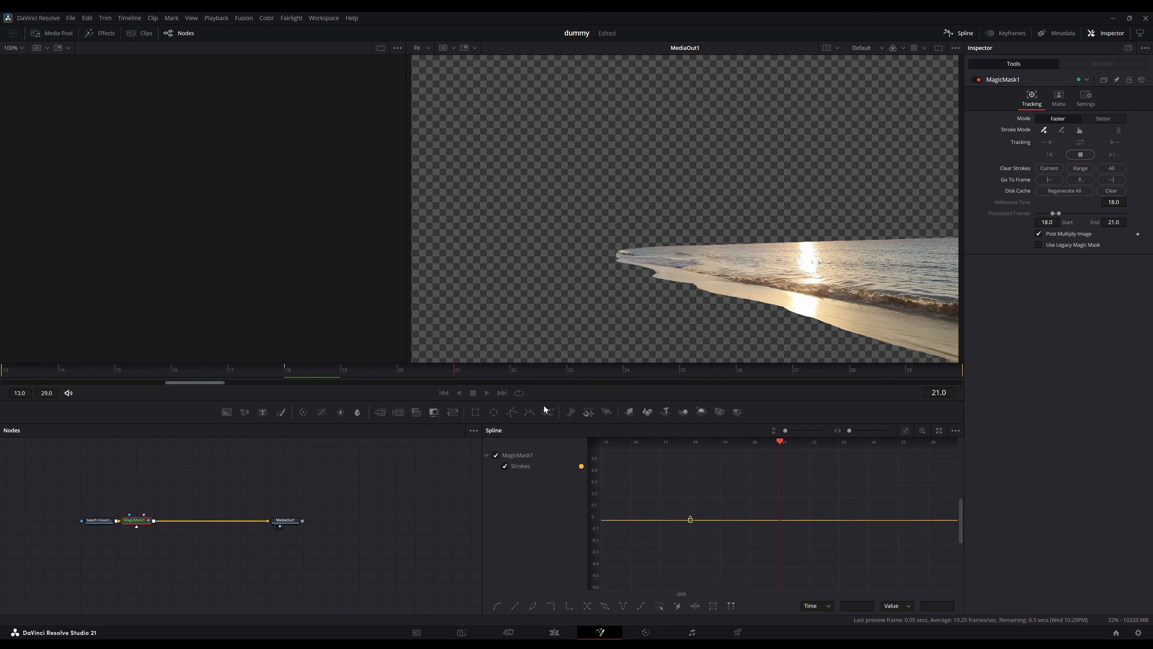
Set the sea mask's Erode/Dilate to about 0.0023 and insert a Transform node between the Magic Mask and the media output.
click(1060, 104)
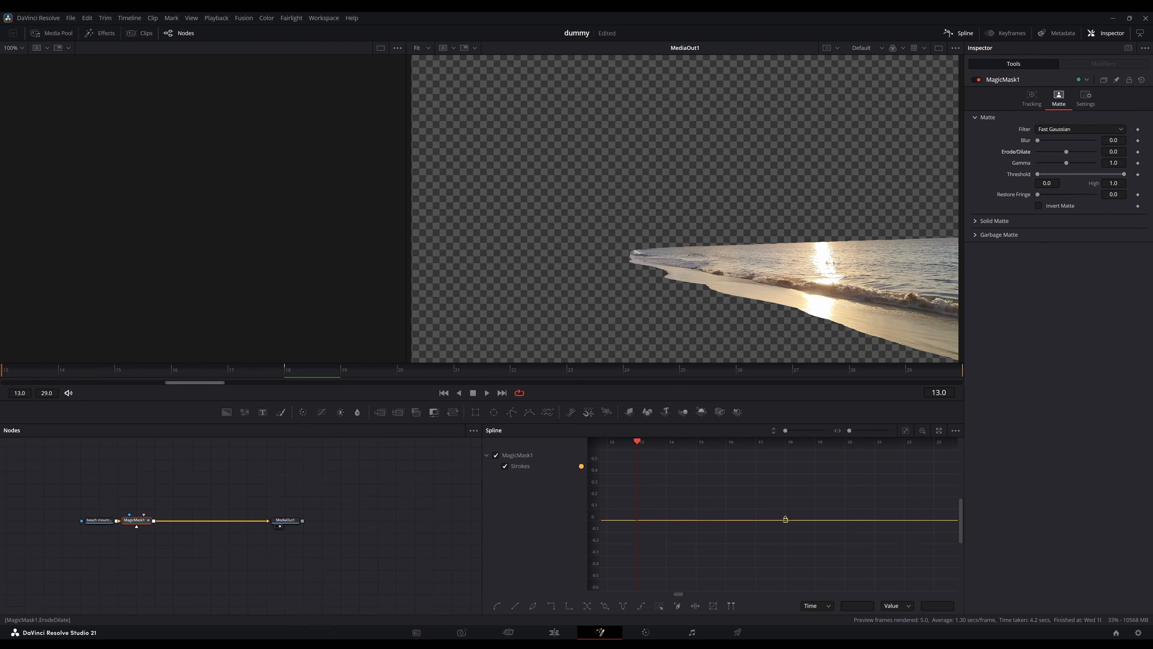
key(shift+space)
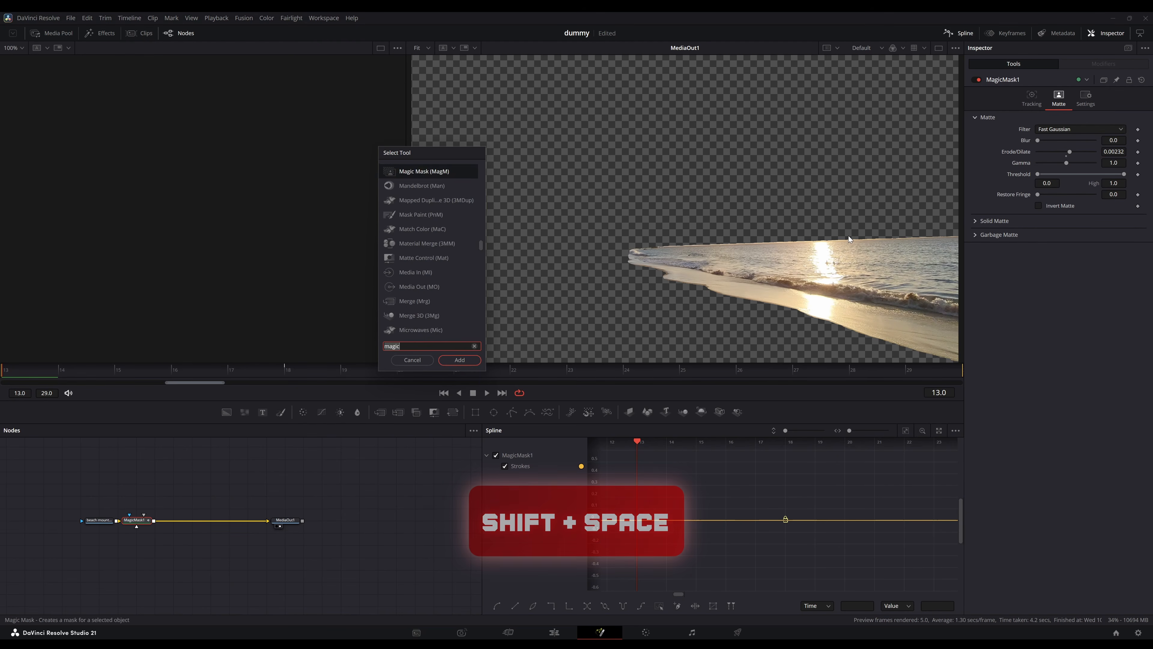
text(trans)
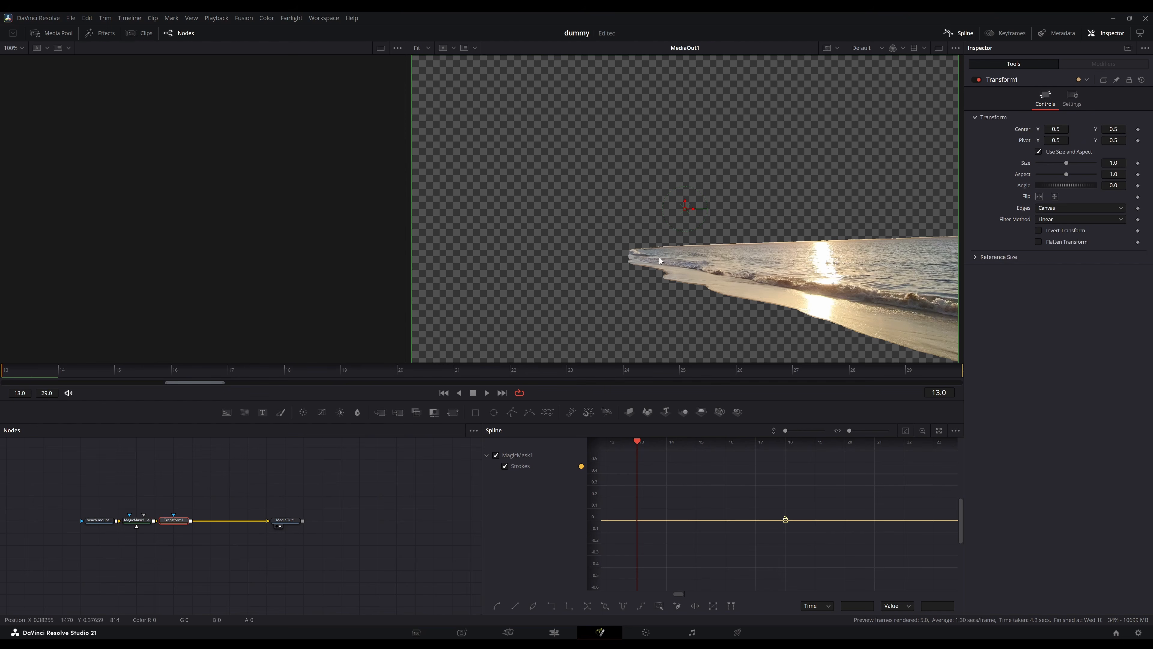
Keyframe the Transform's center X from about 1.155 at frame 13 to 0.5 at frame 23.
click(1138, 130)
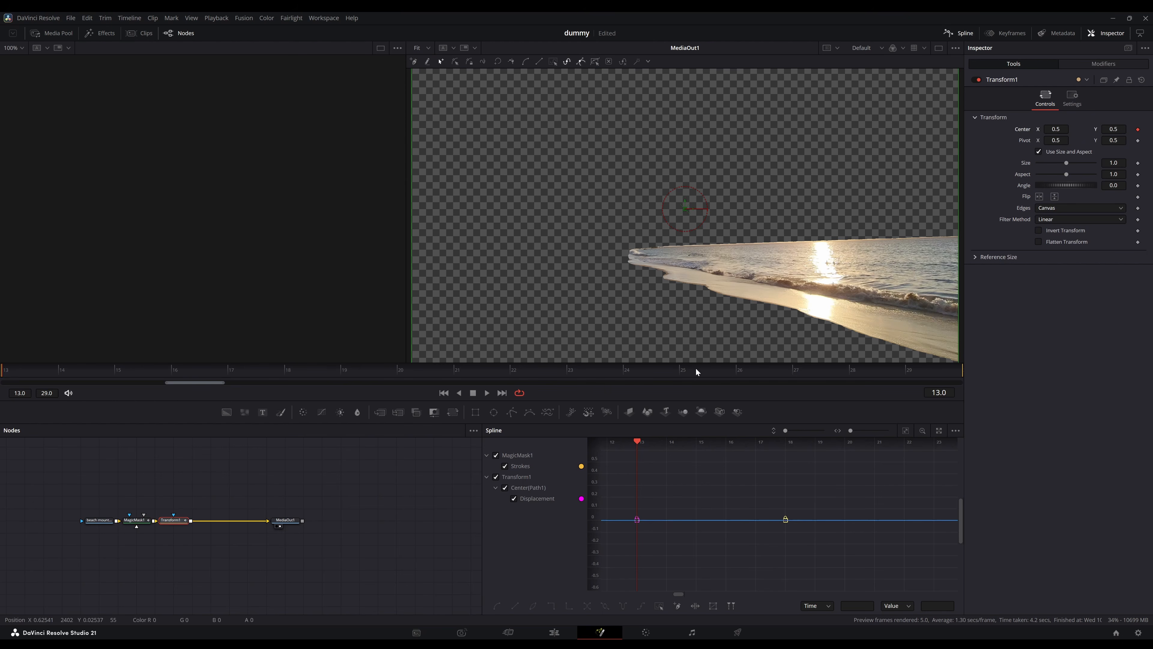
click(566, 372)
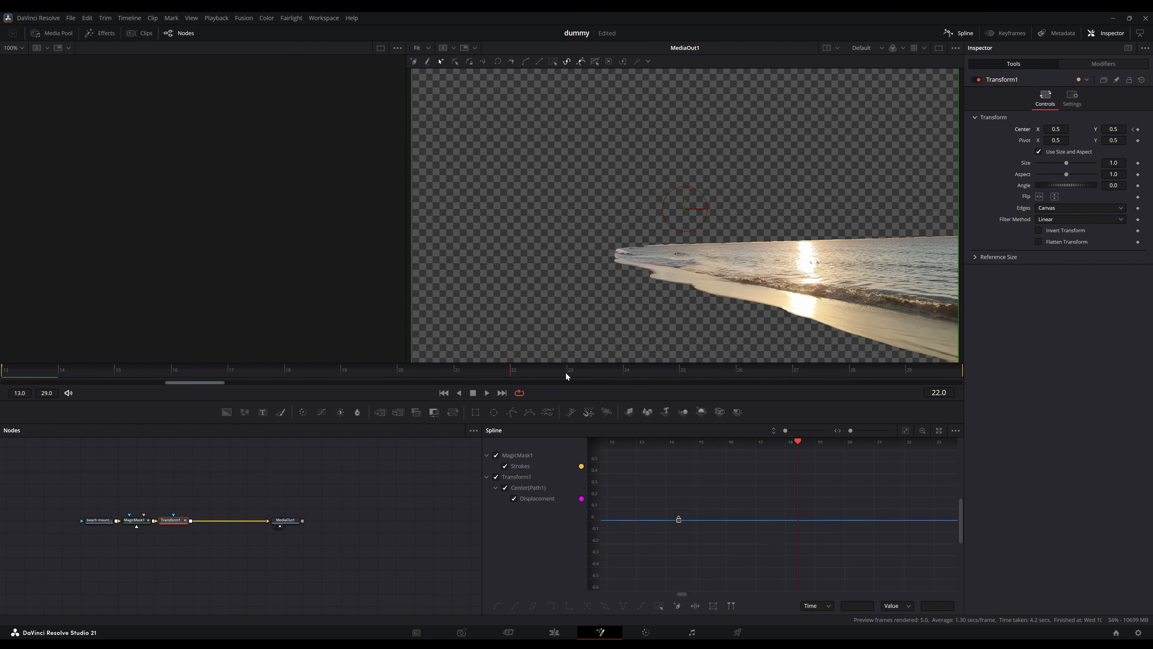
click(1138, 130)
click(1133, 130)
drag(1056, 129, 1135, 129)
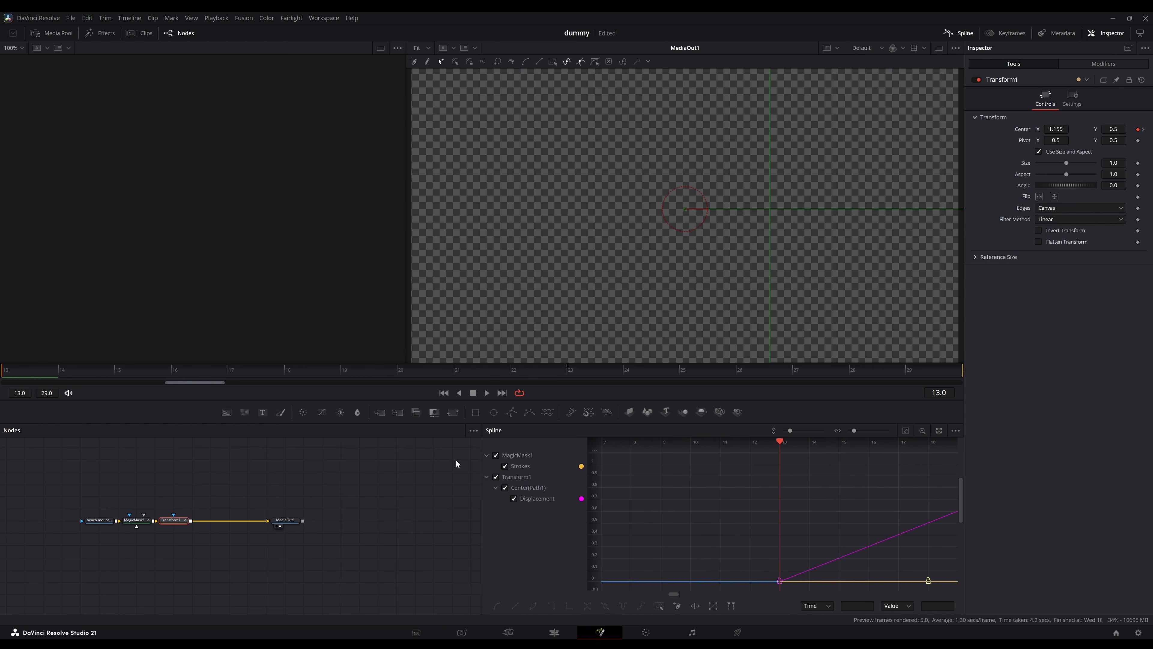
Isolate and ease the sea layer's displacement curve with both handles reaching about frame 18, and enable Motion Blur with quality 10.
click(505, 466)
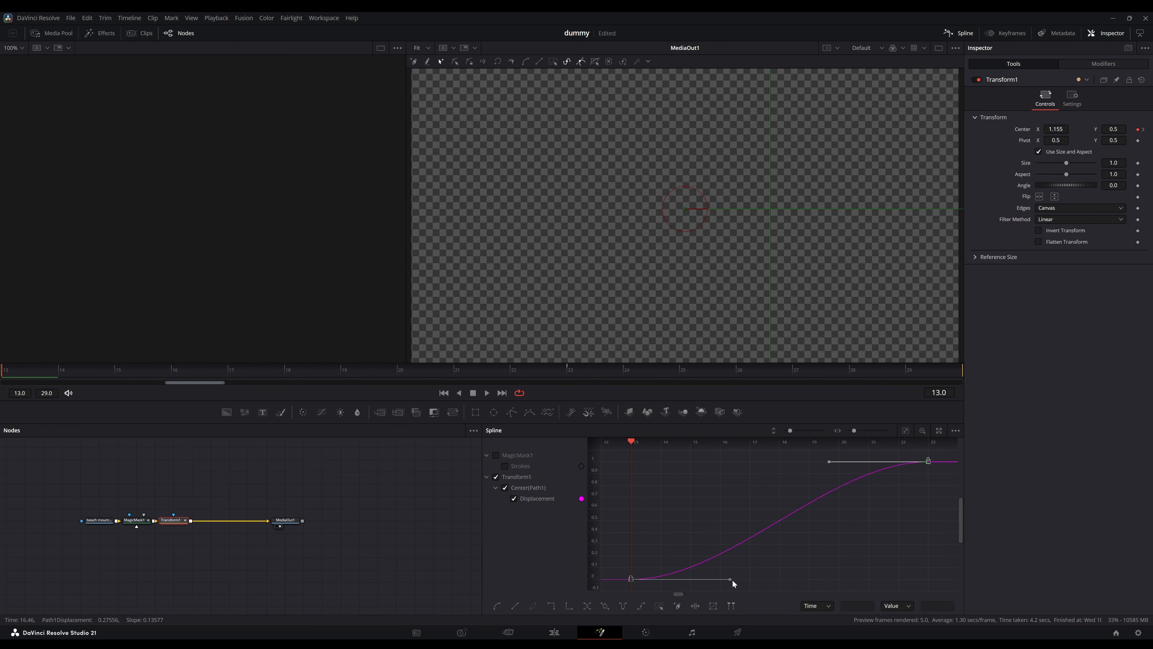
drag(829, 461, 778, 462)
key(ctrl+s)
click(1071, 98)
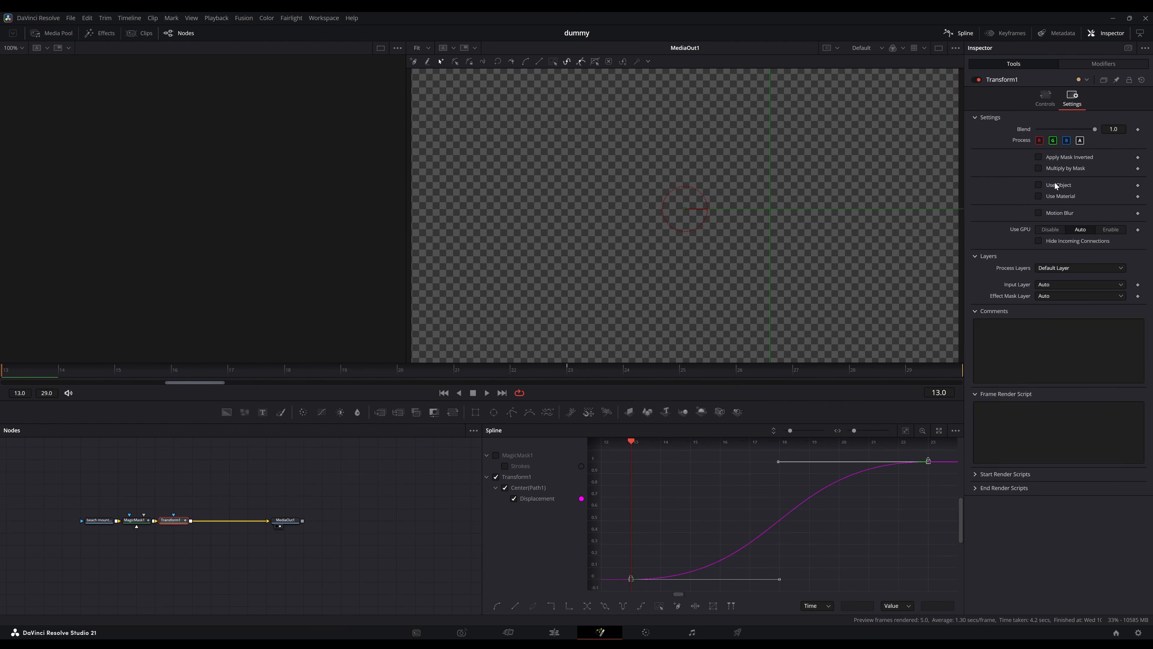
click(1044, 213)
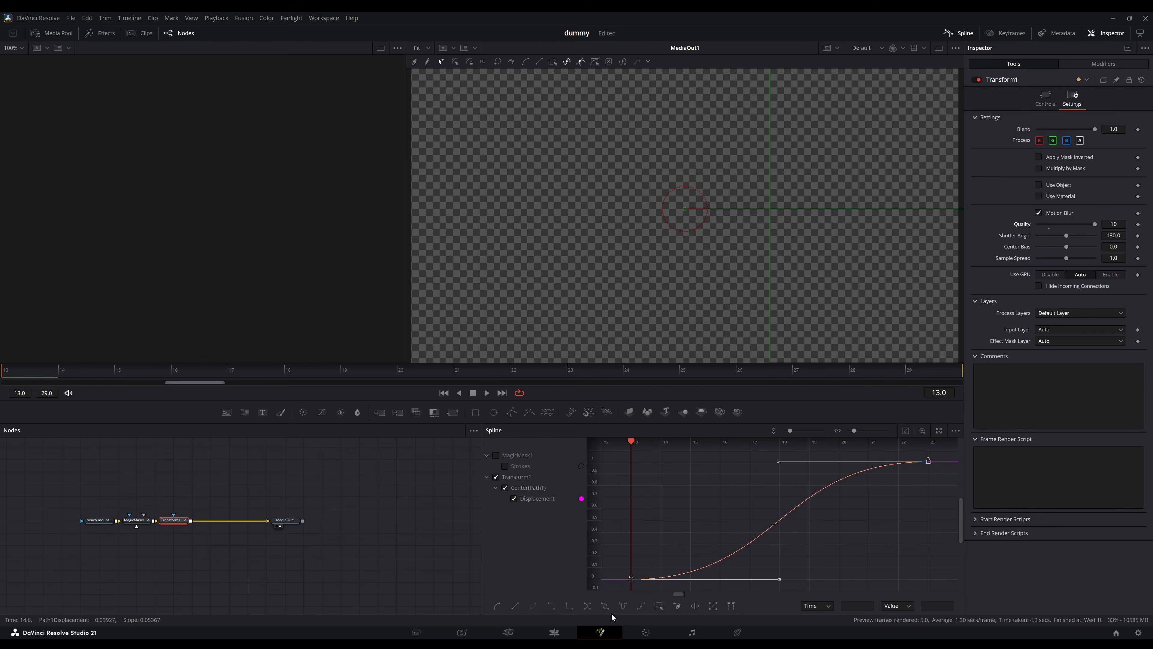
Copy the V5 beach mountain clip onto a track above, starting at frame 20, and open the copy in Fusion.
click(553, 632)
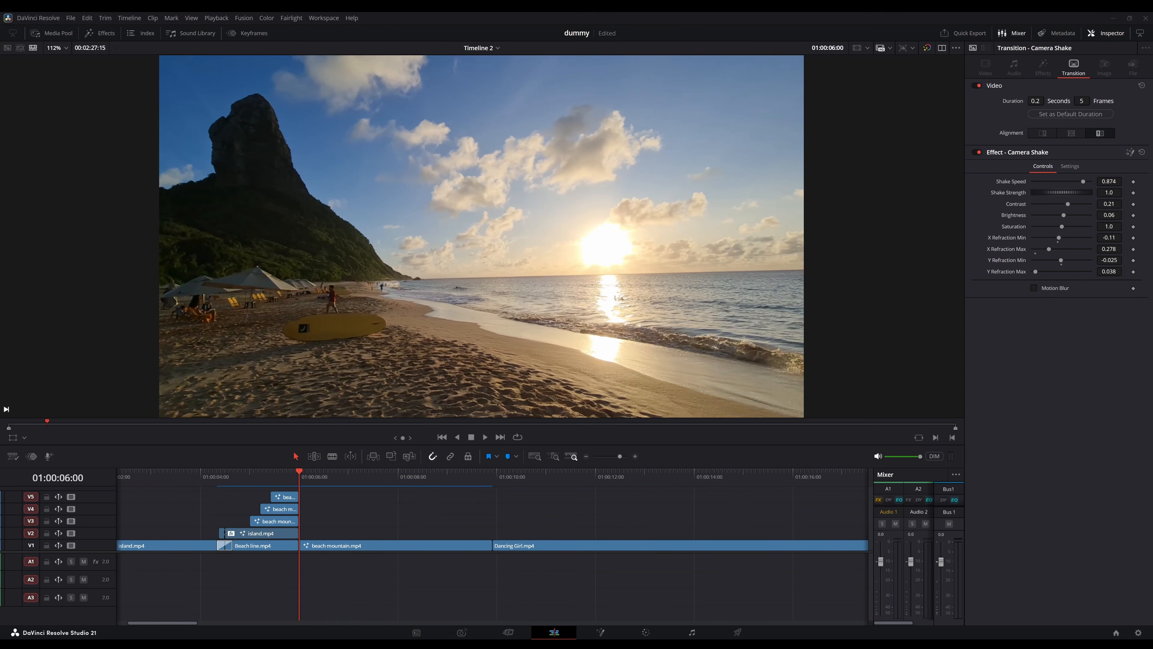
drag(284, 504, 291, 473)
click(607, 636)
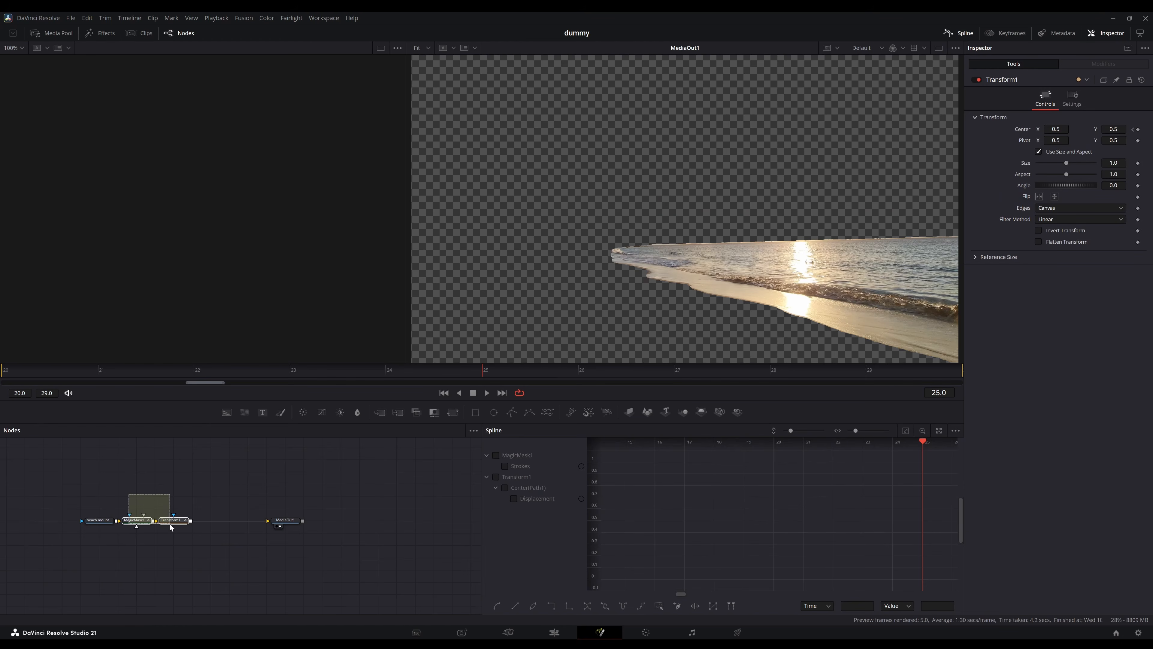
Replace the copied Magic Mask and Transform nodes with a fresh Magic Mask.
key(Delete)
key(shift+space)
key(Escape)
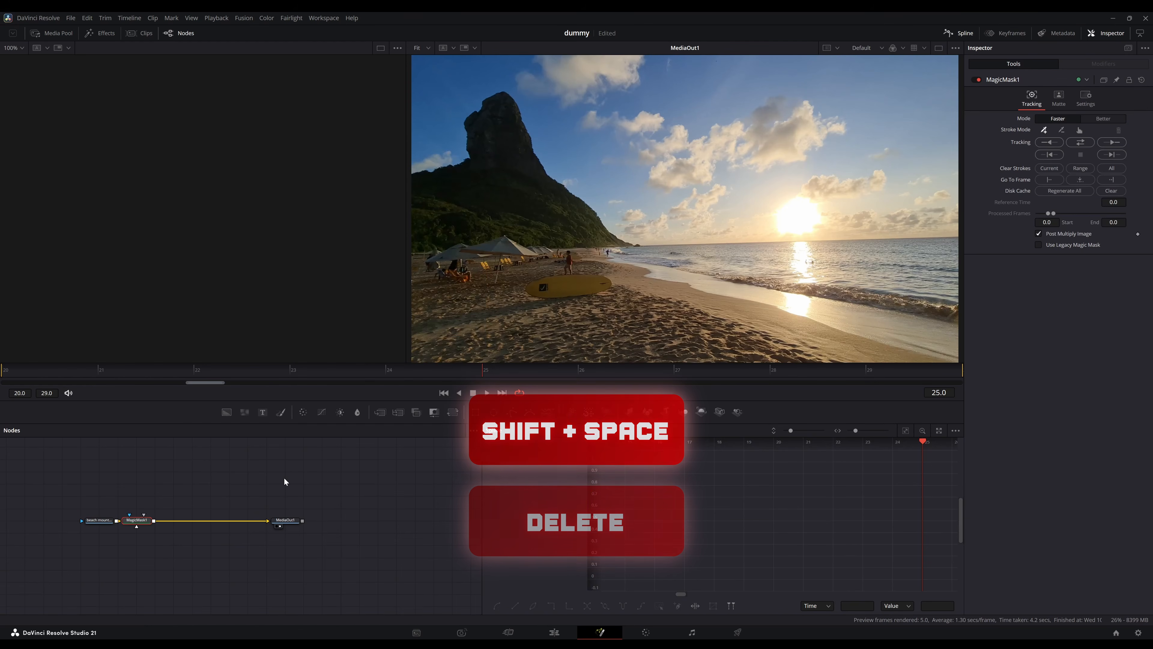
Mark the blue sky and the sun with Magic Mask strokes at frame 25 and track the mask in both directions.
click(440, 79)
click(794, 220)
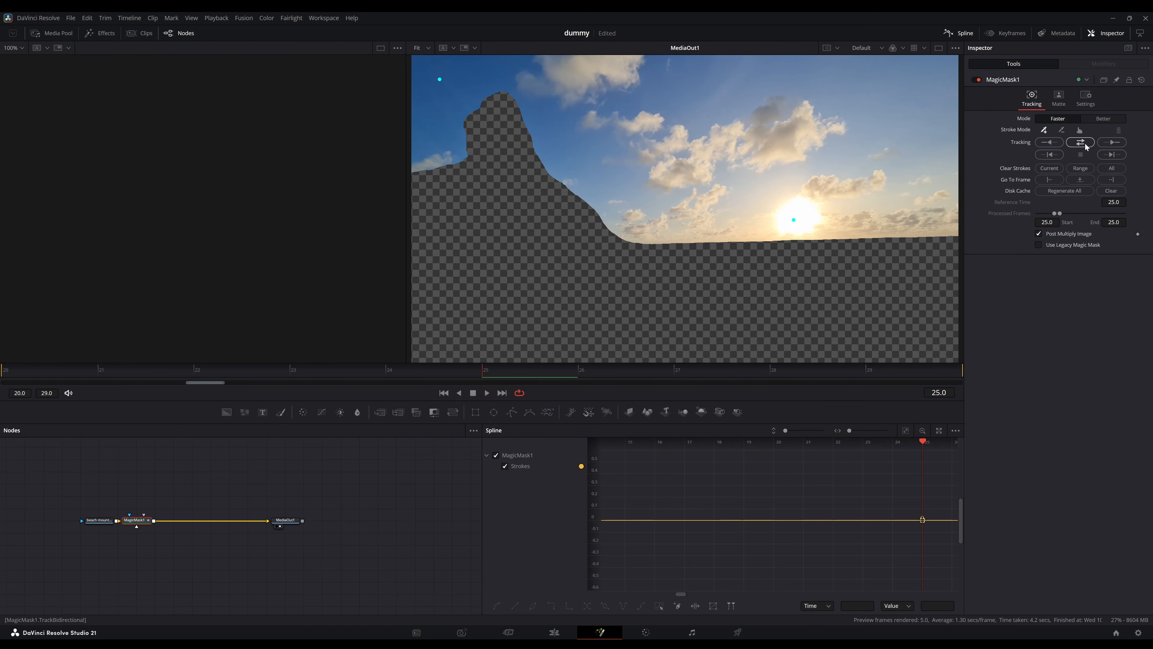
click(1081, 143)
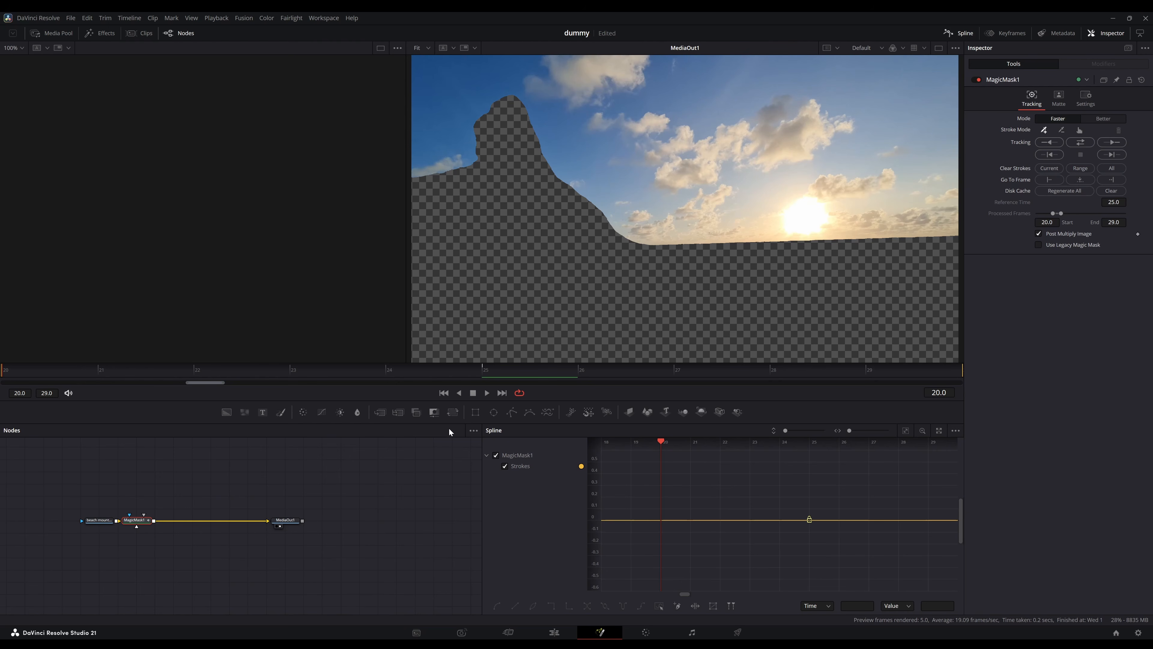
Set the sky mask's Erode/Dilate to about 0.0032 and insert a Transform node after the Magic Mask.
click(1059, 97)
drag(1067, 152, 1075, 154)
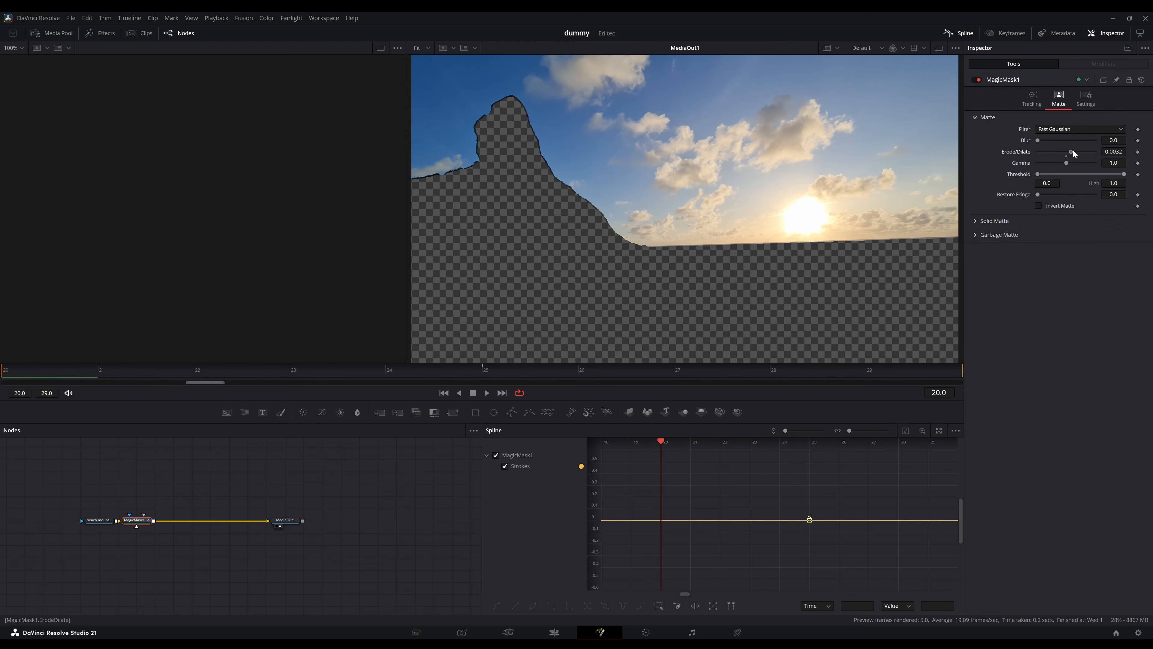
key(shift+space)
text(trans)
key(Return)
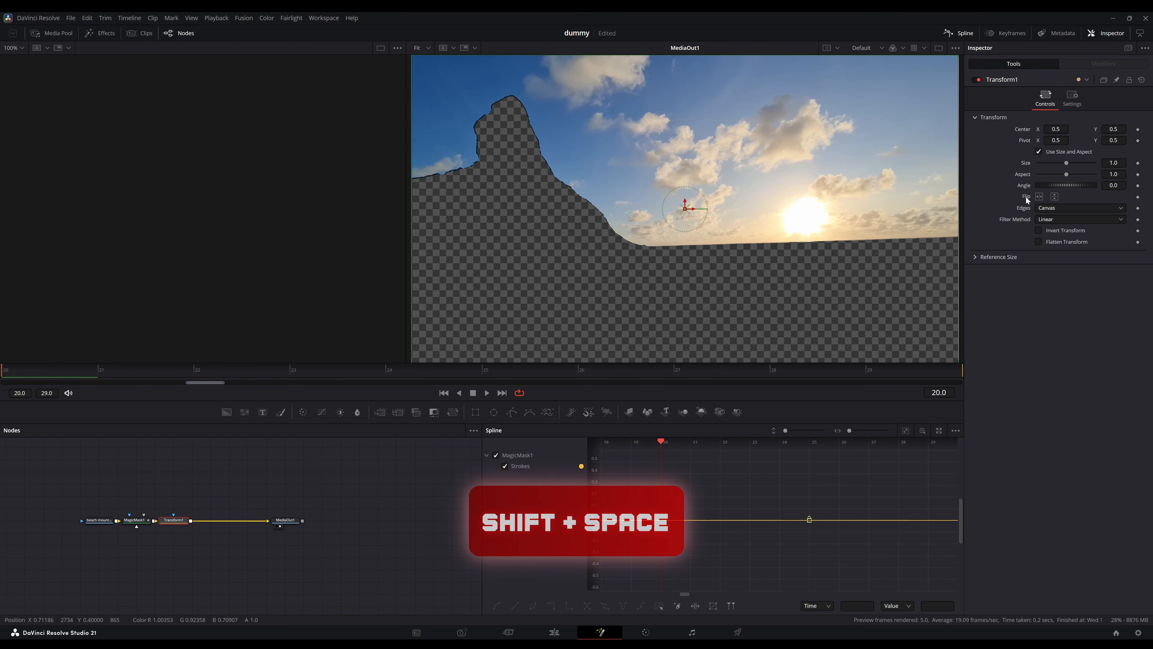
Keyframe the sky Transform's Center at frames 20 and 29, raising Y at frame 20 so the sky starts above the frame.
click(1138, 129)
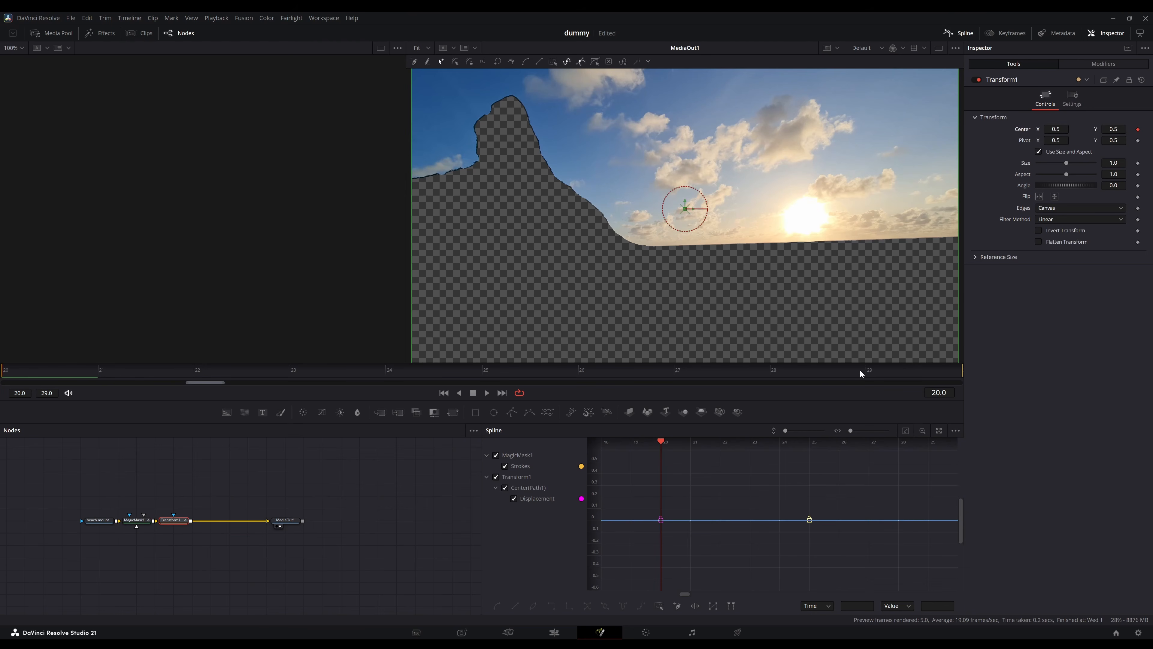
click(1139, 130)
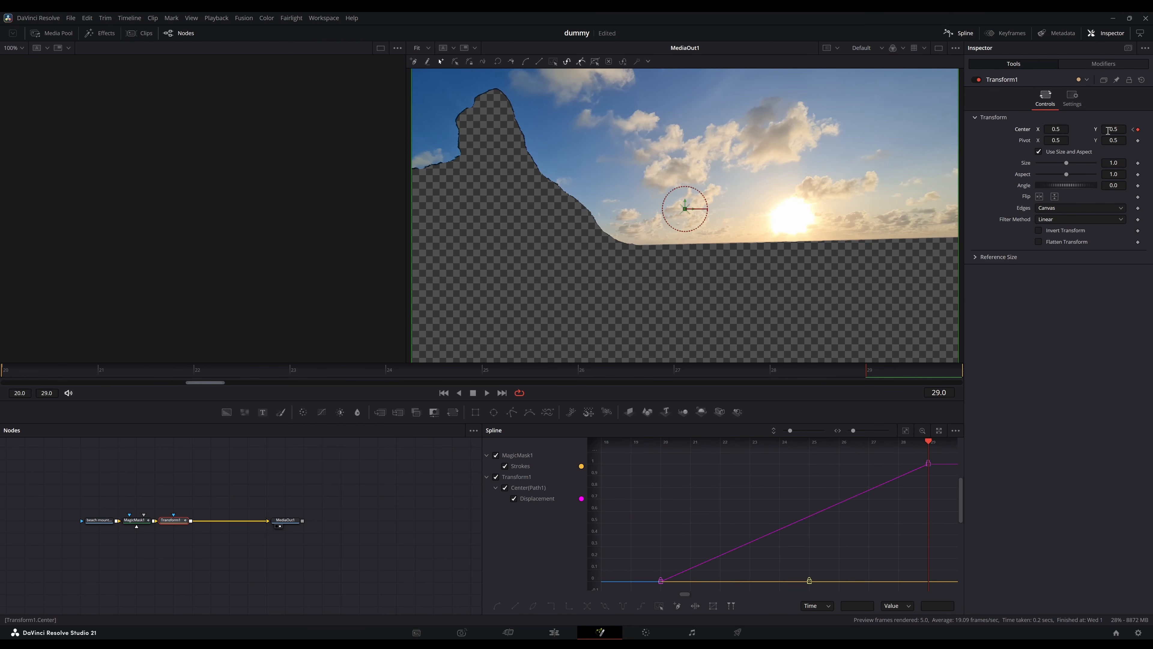
click(1134, 130)
drag(1104, 131, 1117, 133)
Enable motion blur at Quality 10 on the sky Transform and smooth its Center displacement curve.
click(1072, 96)
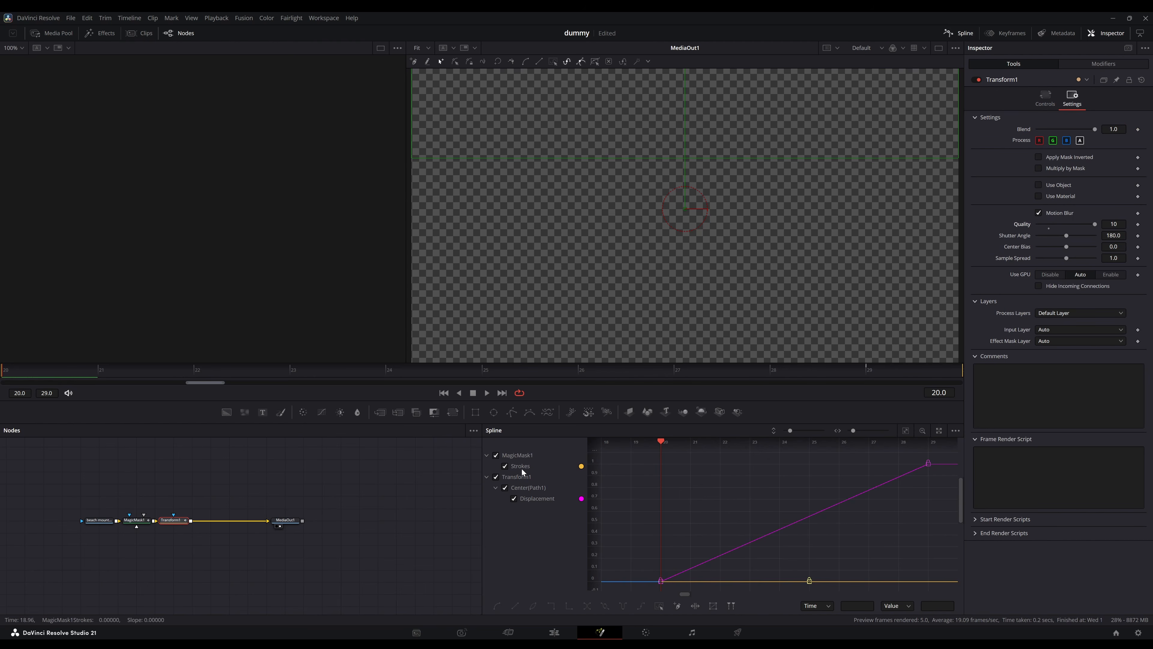
click(504, 466)
key(ctrl+a)
key(f)
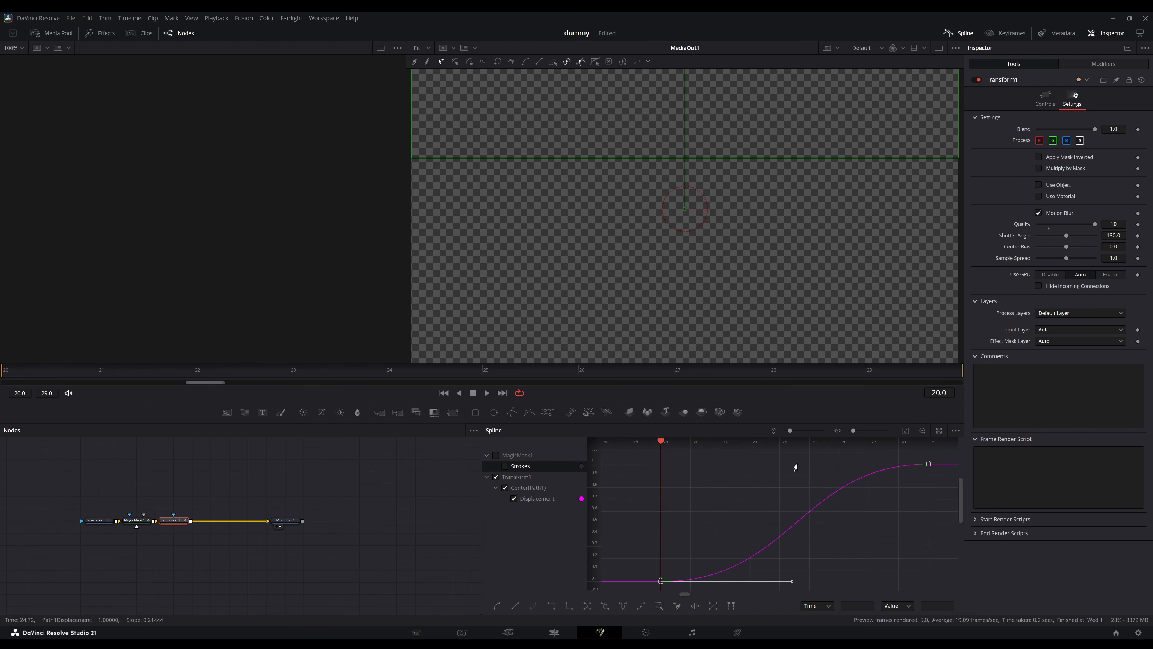
Return to the Edit page and play back the layered beach mountain transition.
click(554, 632)
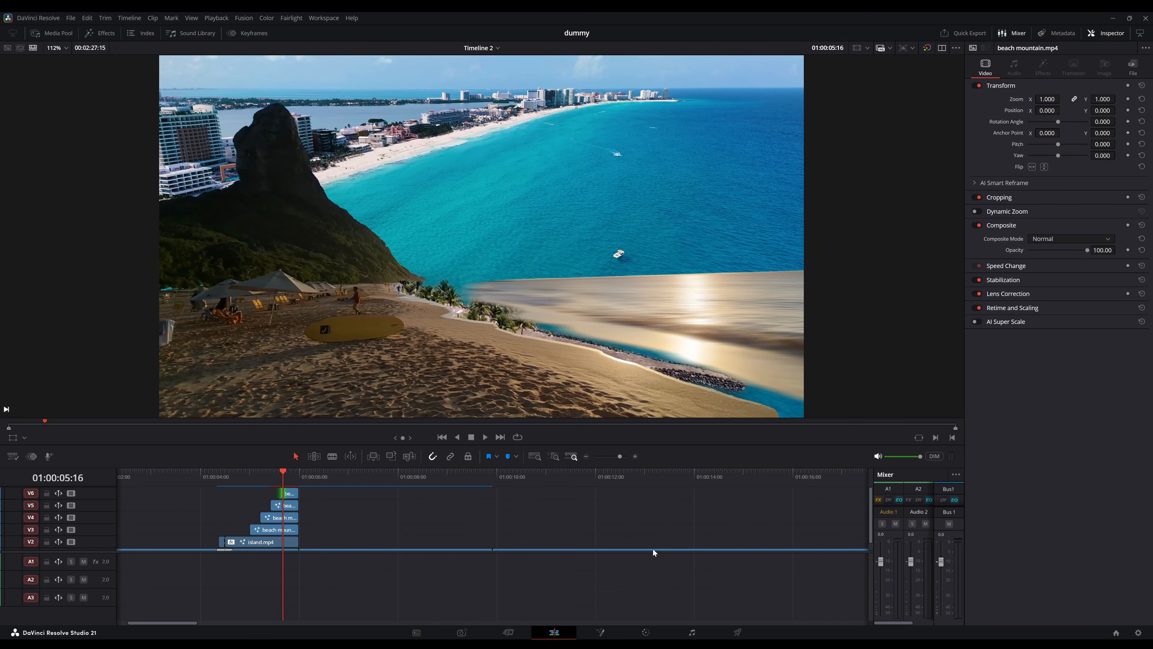
click(242, 473)
key(space)
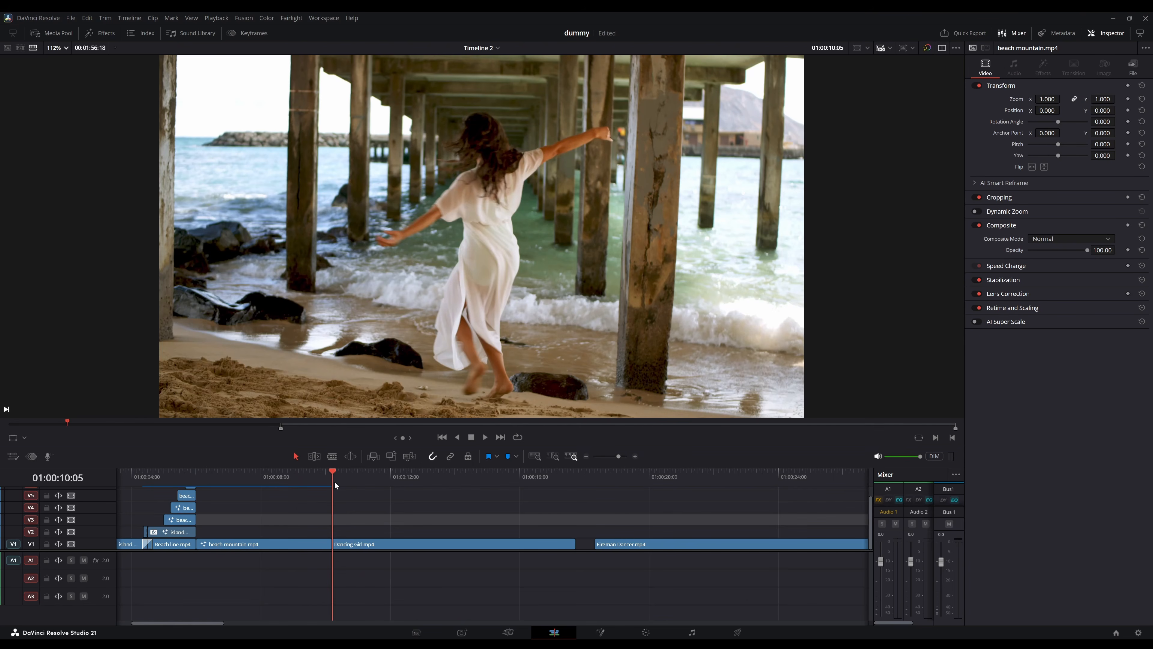
Move the Dancing Girl clip up to V2 so its beginning overlaps the end of the beach mountain clip.
drag(335, 483, 371, 492)
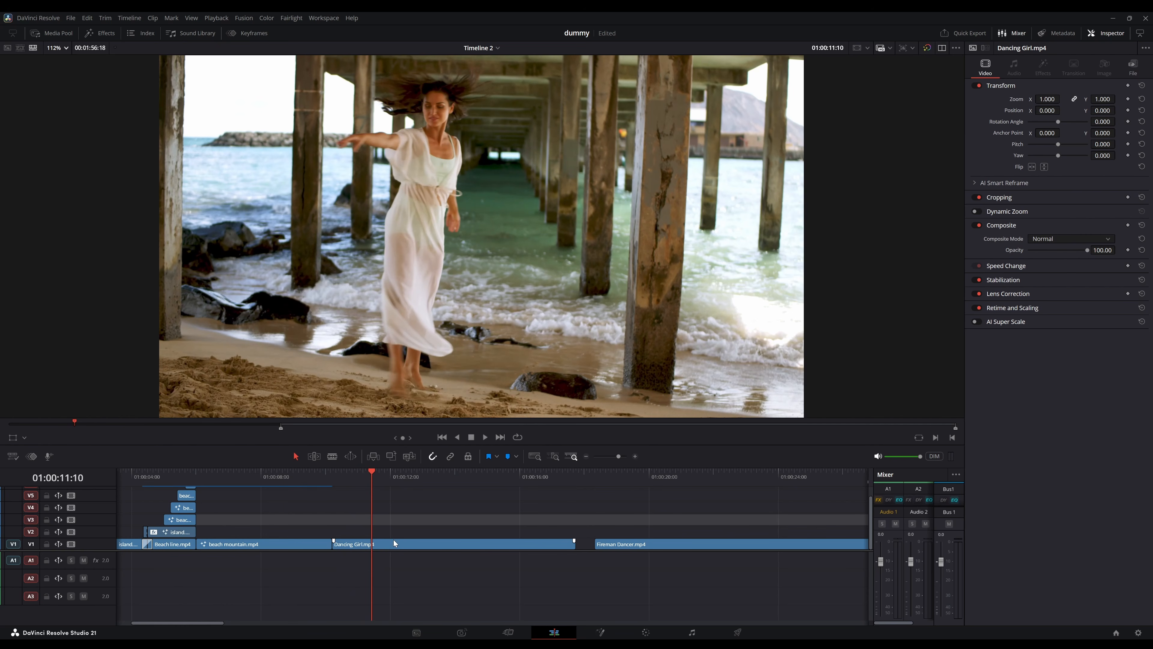
drag(383, 545, 354, 532)
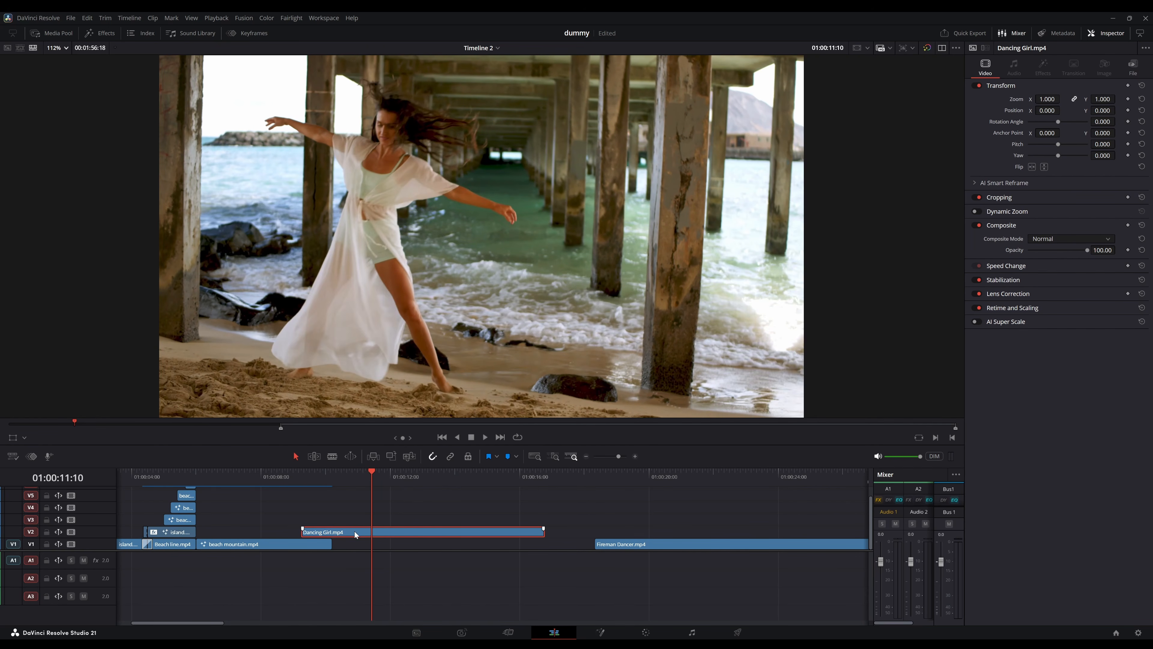
drag(309, 476, 332, 476)
key(b)
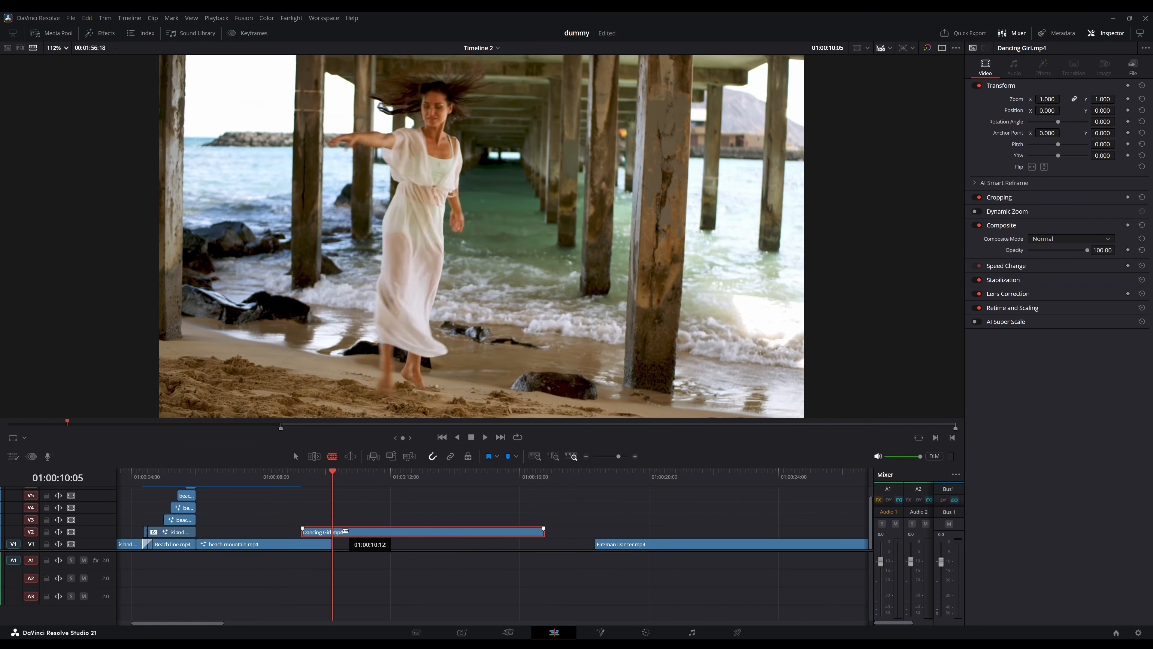
key(a)
drag(352, 533, 359, 533)
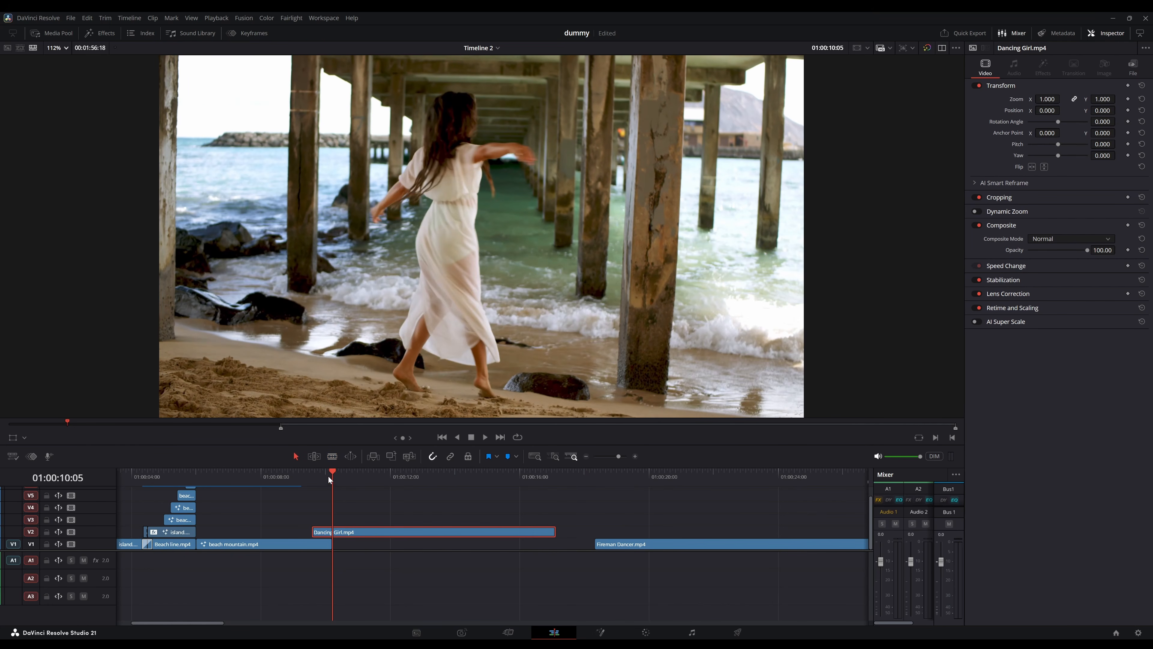
Split the V2 Dancing Girl clip at 01:00:10:22 and place the second part on V1 directly after the beach mountain clip.
drag(330, 477, 355, 477)
key(b)
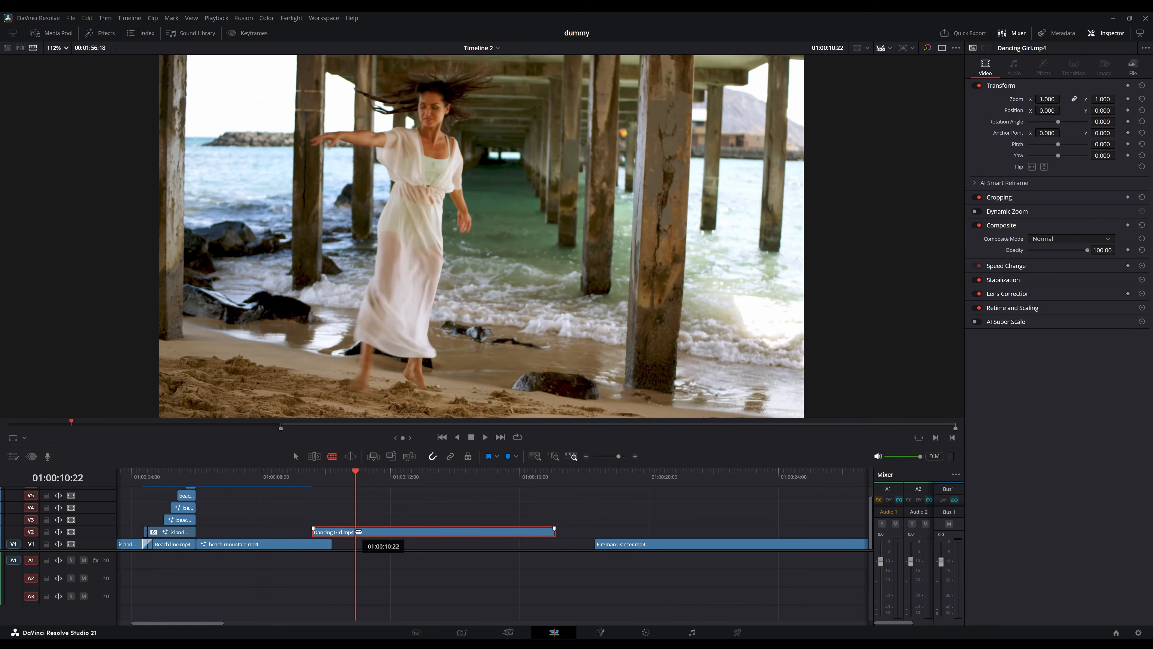
click(359, 531)
key(a)
drag(363, 533, 332, 544)
Search the video transitions for "war" and apply Drop Warp between the beach mountain and Dancing Girl clips on V1.
click(104, 33)
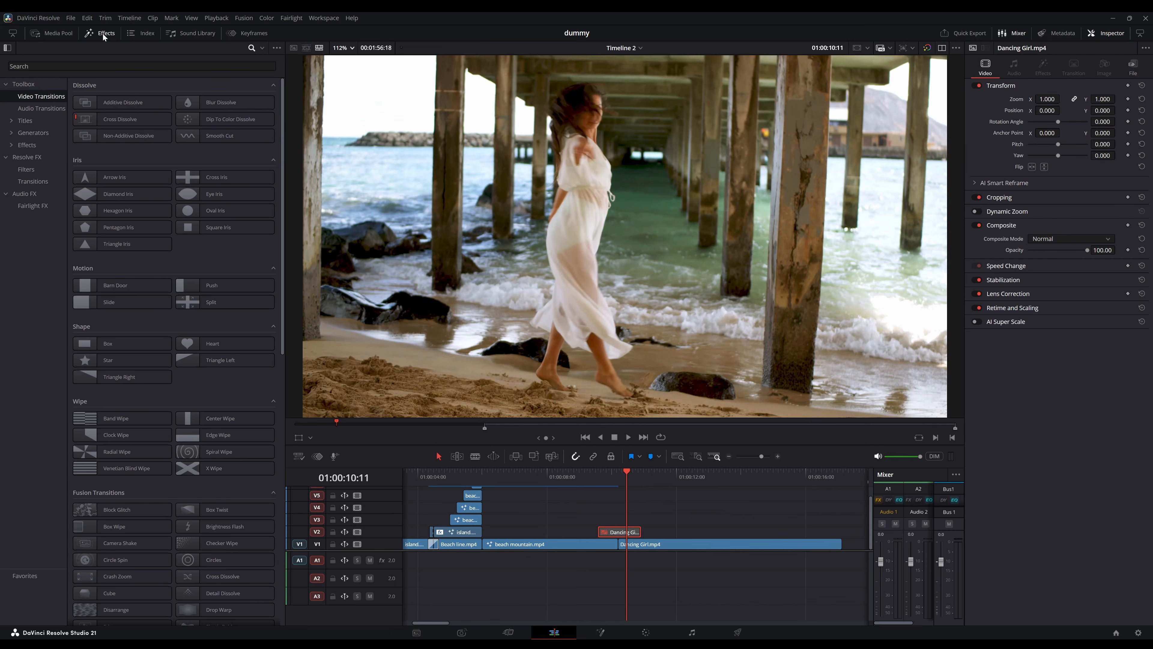
click(247, 67)
text(w)
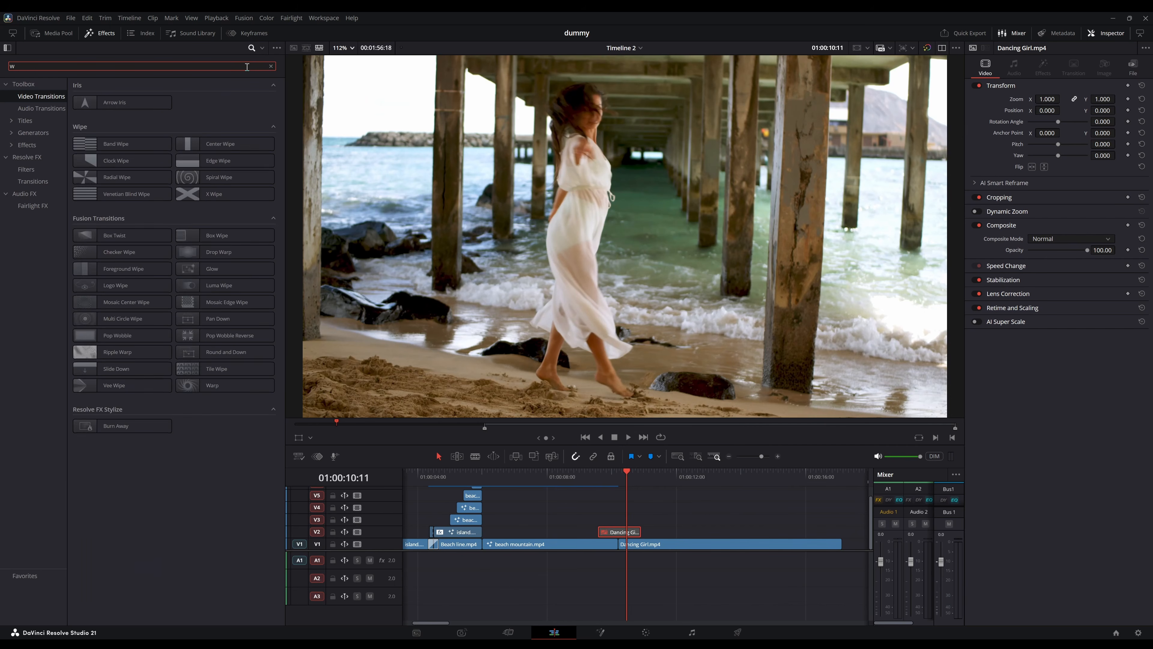
text(ar)
drag(116, 102, 619, 543)
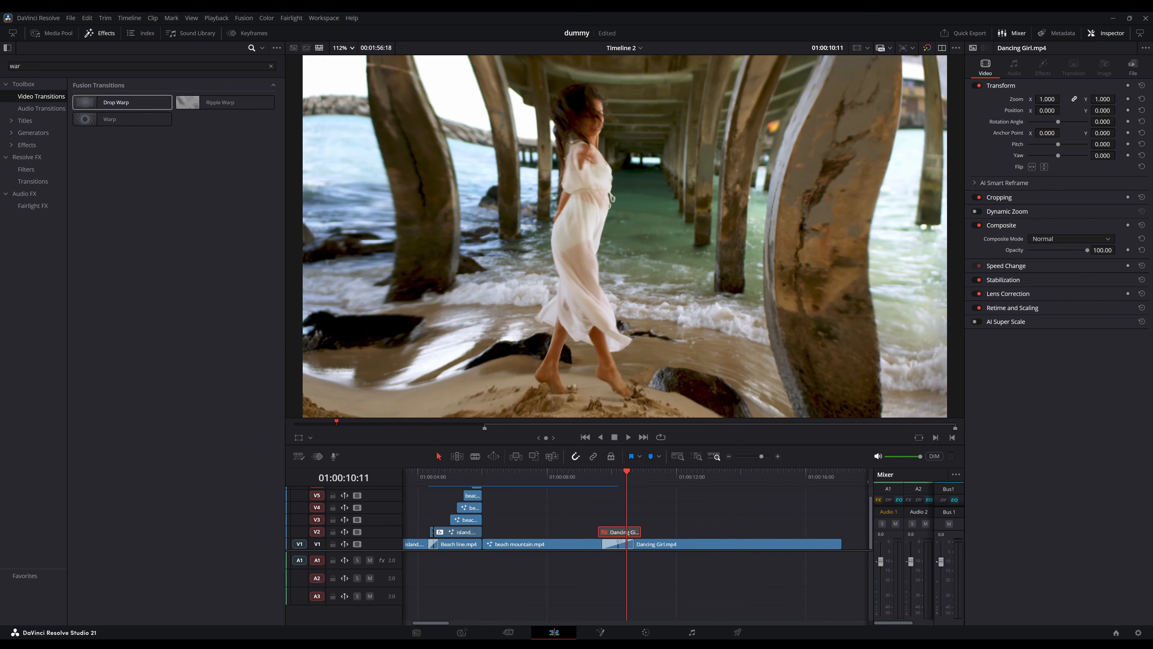
Shorten the Drop Warp transition to 12 frames and play it back.
mouse_move(626, 477)
mouse_down()
mouse_move(616, 481)
mouse_move(627, 482)
mouse_up()
click(611, 545)
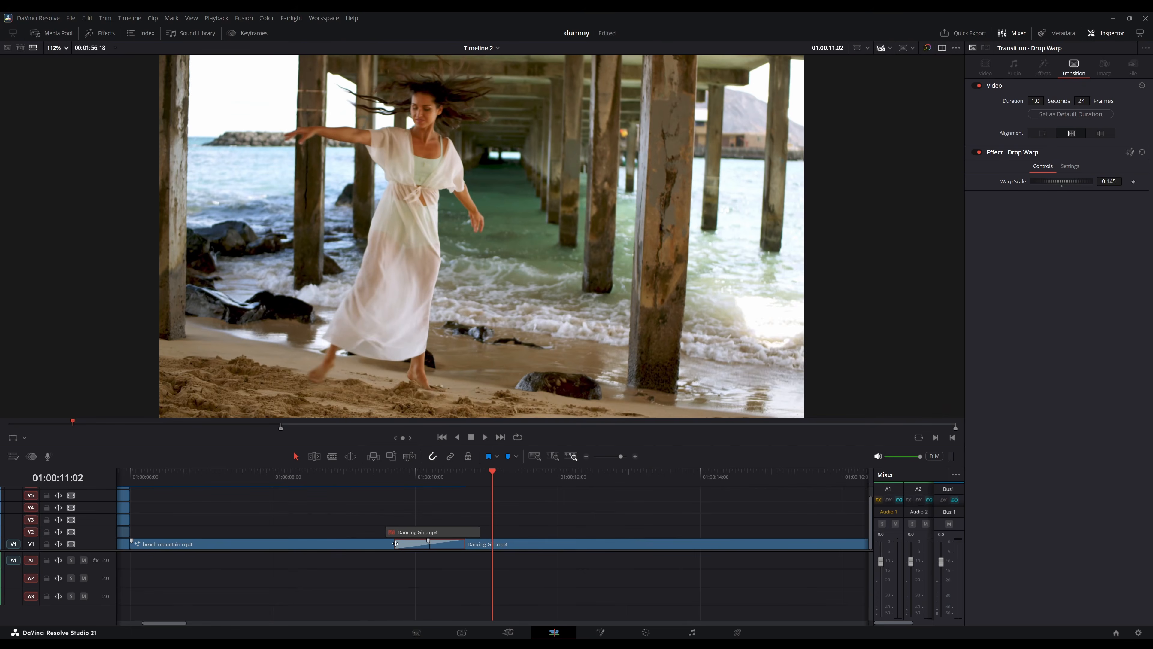
drag(394, 544, 412, 544)
click(403, 478)
key(space)
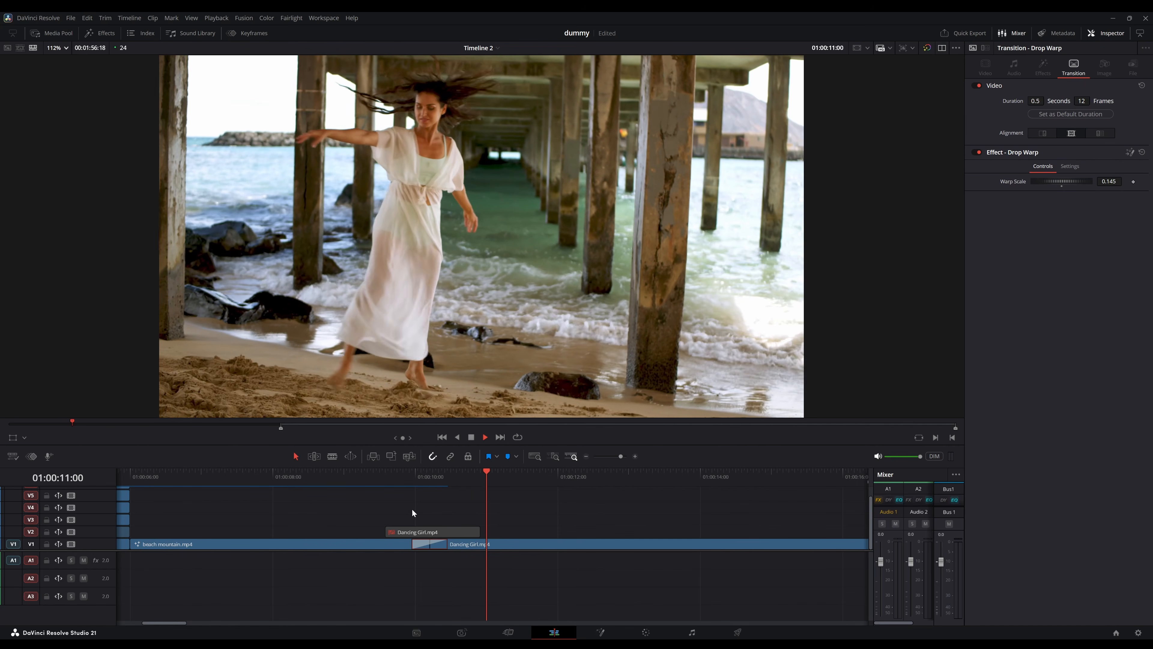
key(space)
Enable the V2 Dancing Girl clip, open it in Fusion at frame 13 and insert a Magic Mask node.
click(415, 533)
key(d)
click(425, 472)
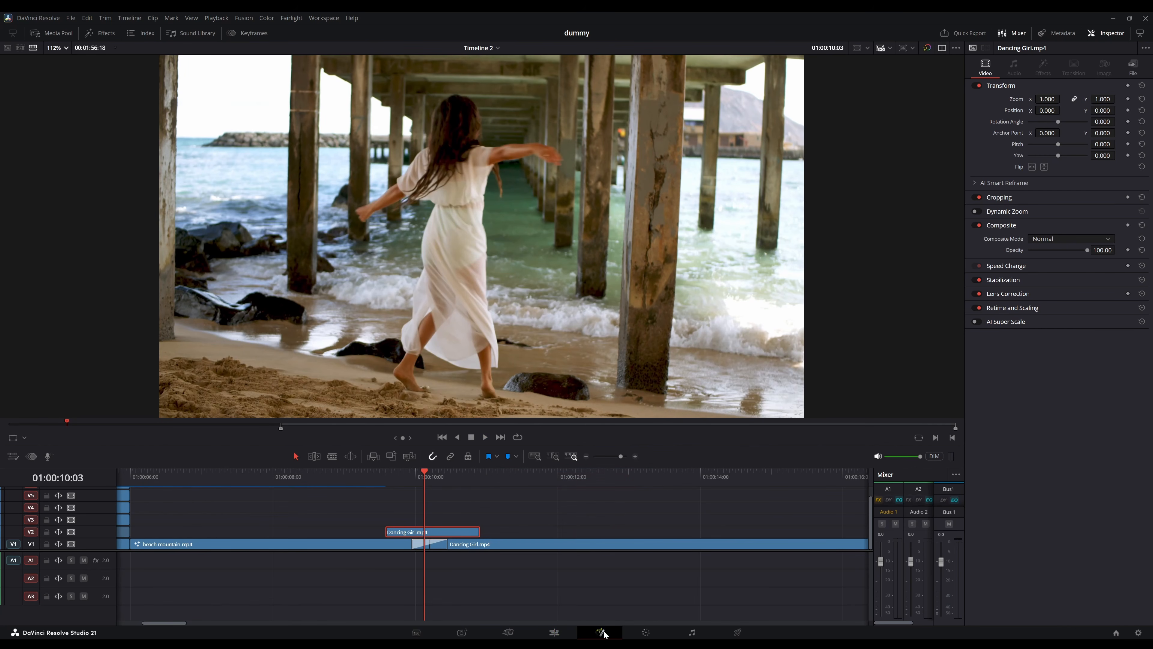
key(shift+5)
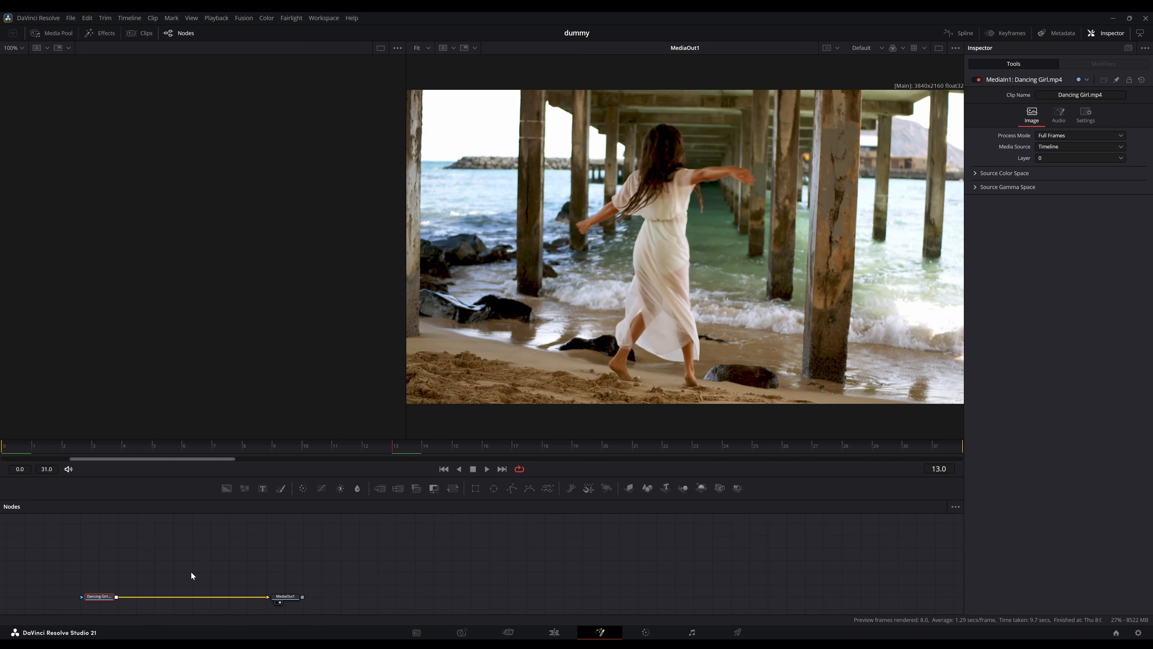
key(shift+space)
text(mag)
key(Return)
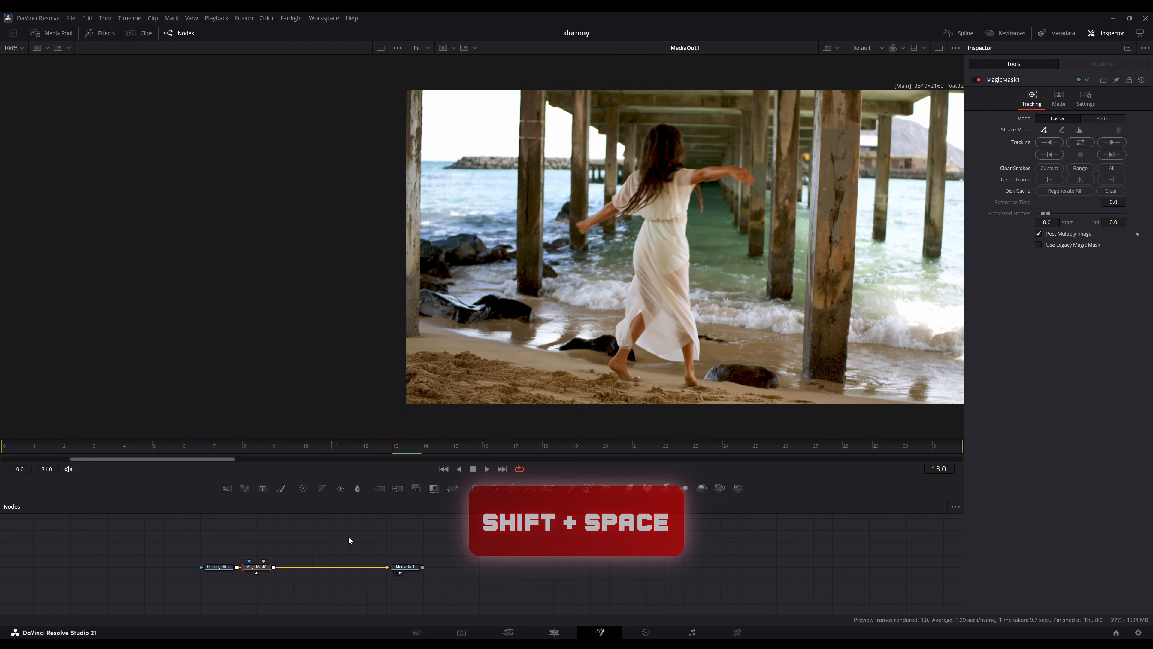
Mark the dancer's hair, dress and feet for the Magic Mask, track it in both directions and open its matte settings.
click(661, 158)
click(664, 251)
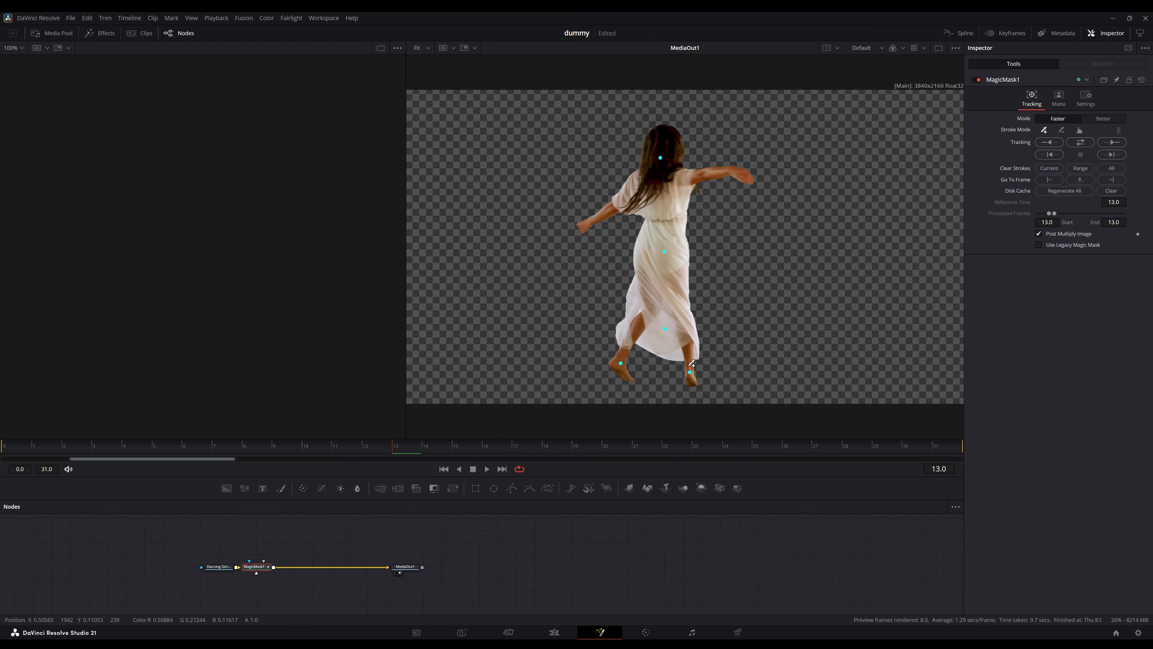
click(1081, 142)
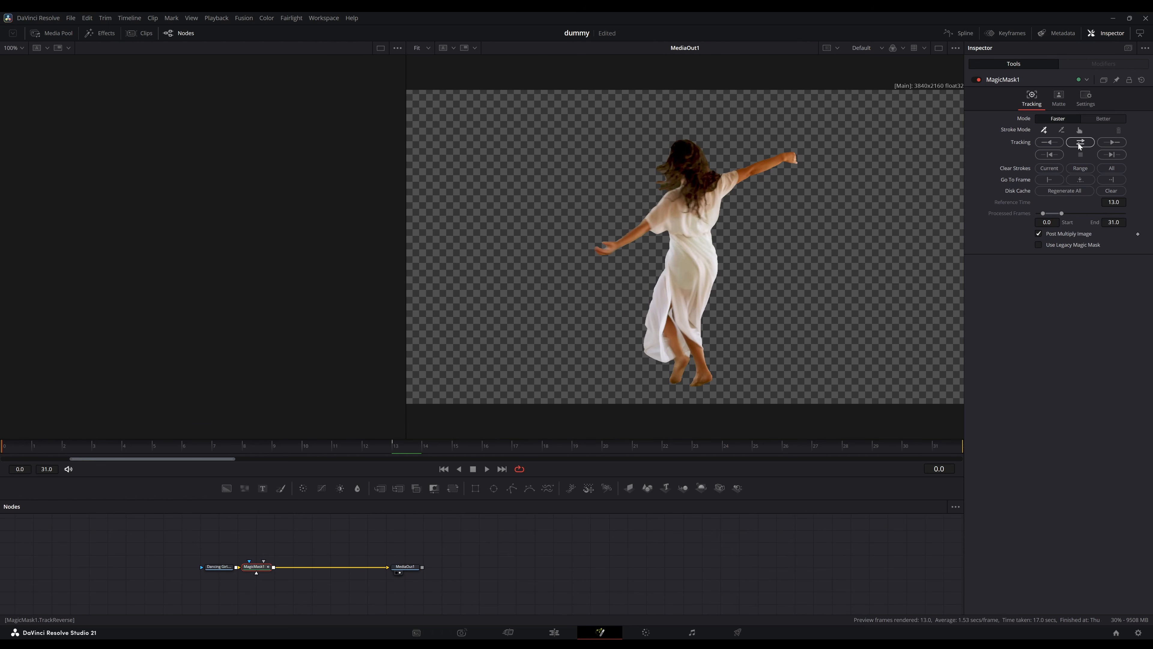
click(1058, 98)
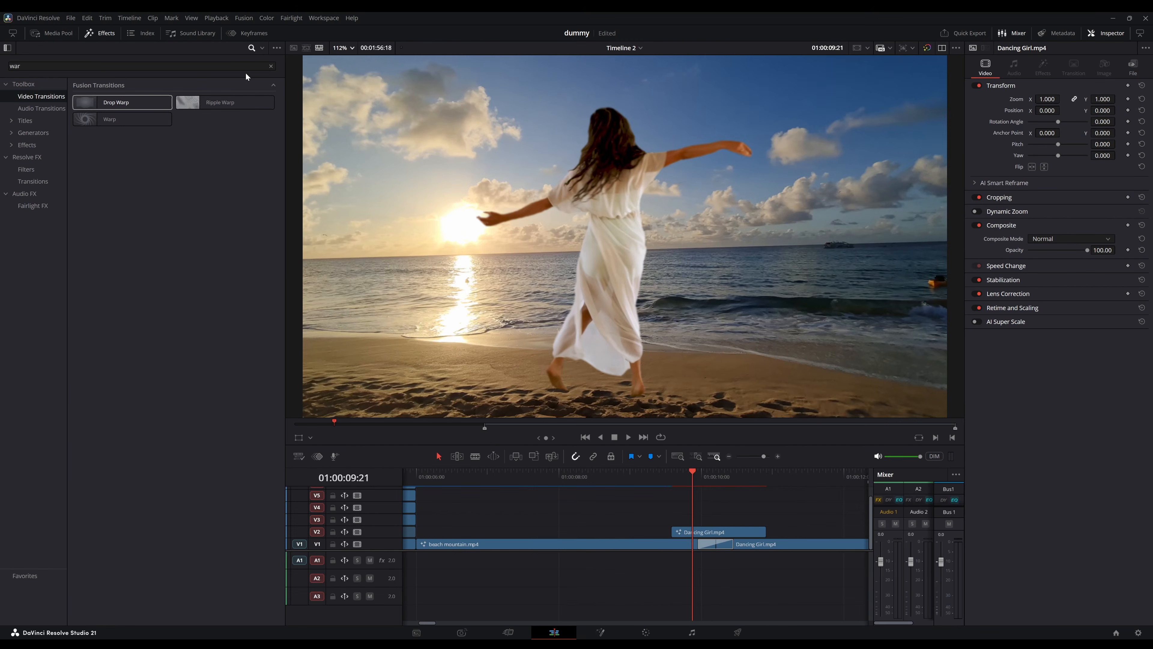
Apply a Brightness Flash transition at the start of the V2 Dancing Girl clip, aligned to start on the edit and lasting 15 frames.
click(271, 66)
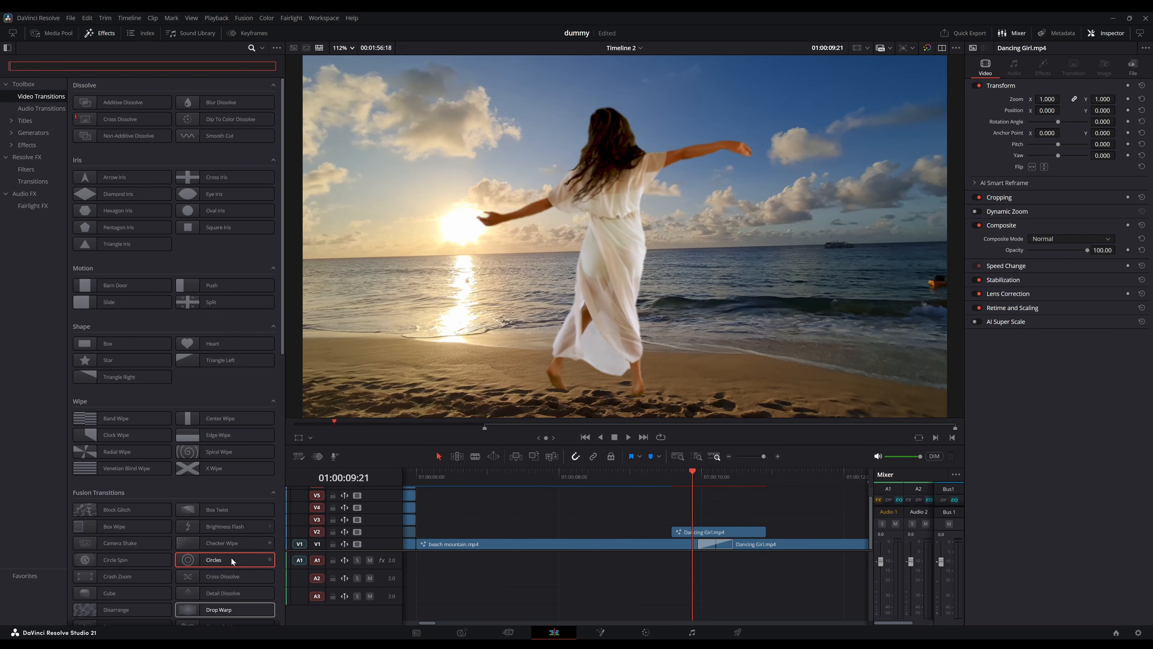
drag(224, 526, 690, 534)
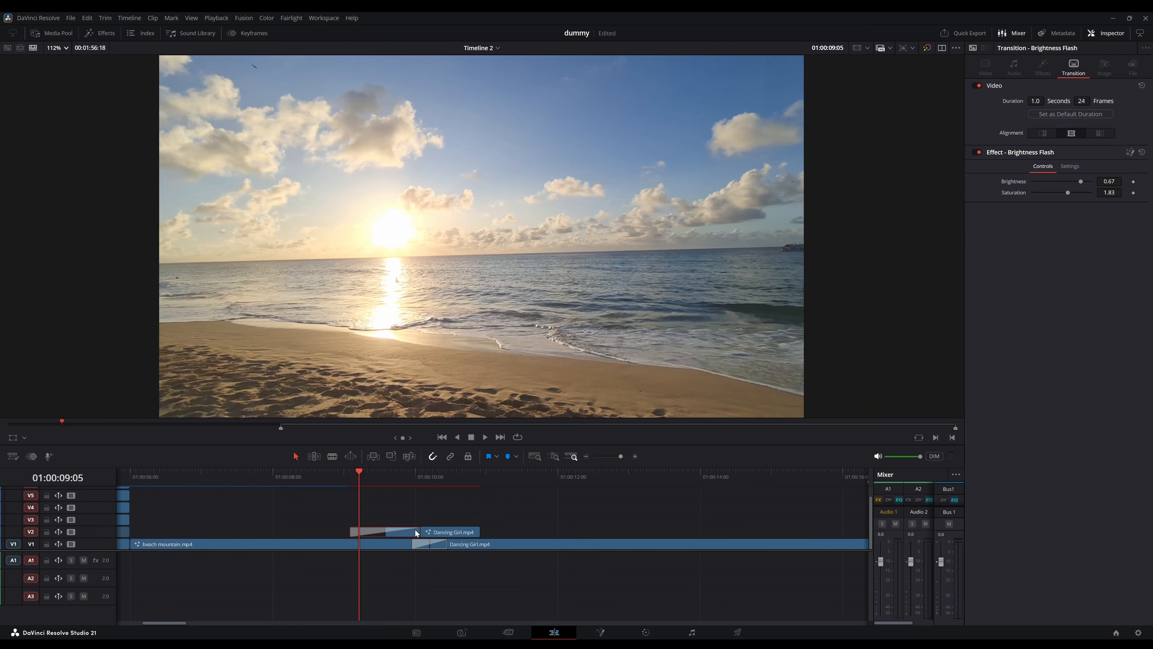
click(1100, 133)
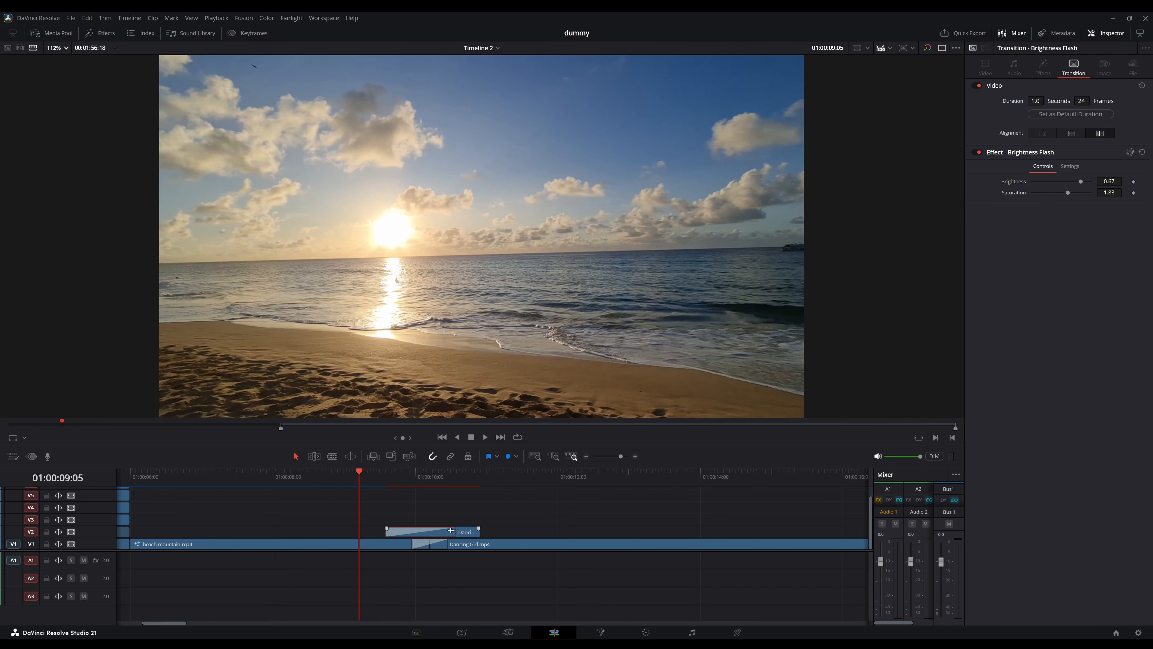
drag(450, 531, 430, 532)
key(space)
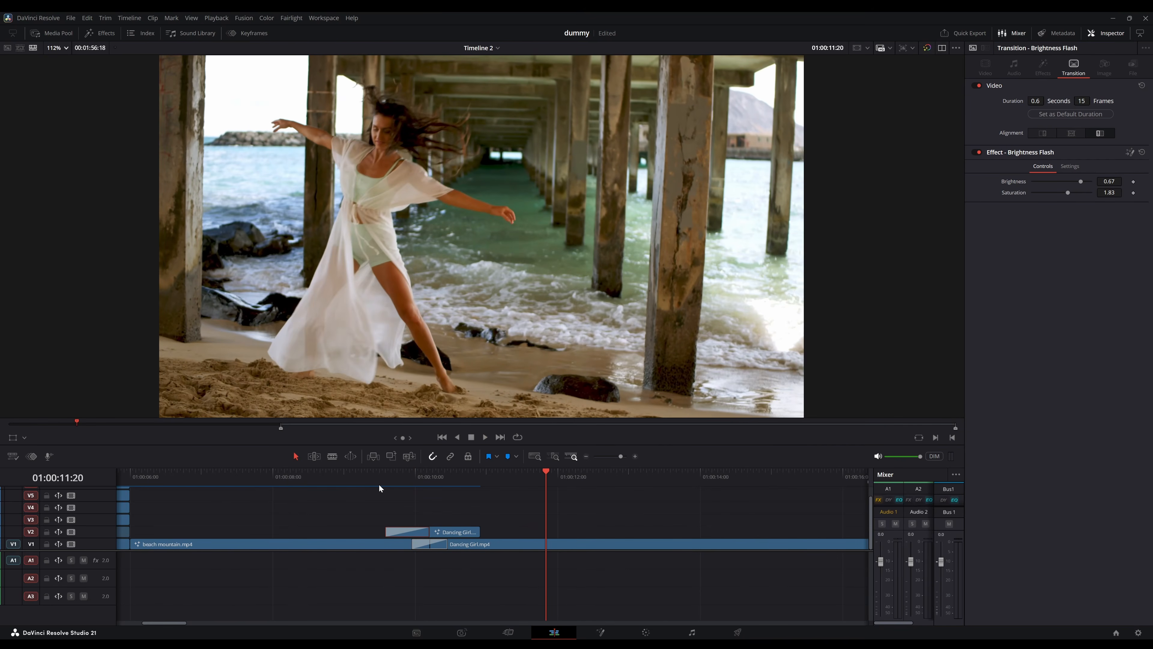
Trim the start of the V2 Dancing Girl clip to about 01:00:09:18 and play back the transition.
drag(378, 485, 430, 486)
drag(386, 531, 406, 525)
click(389, 477)
key(space)
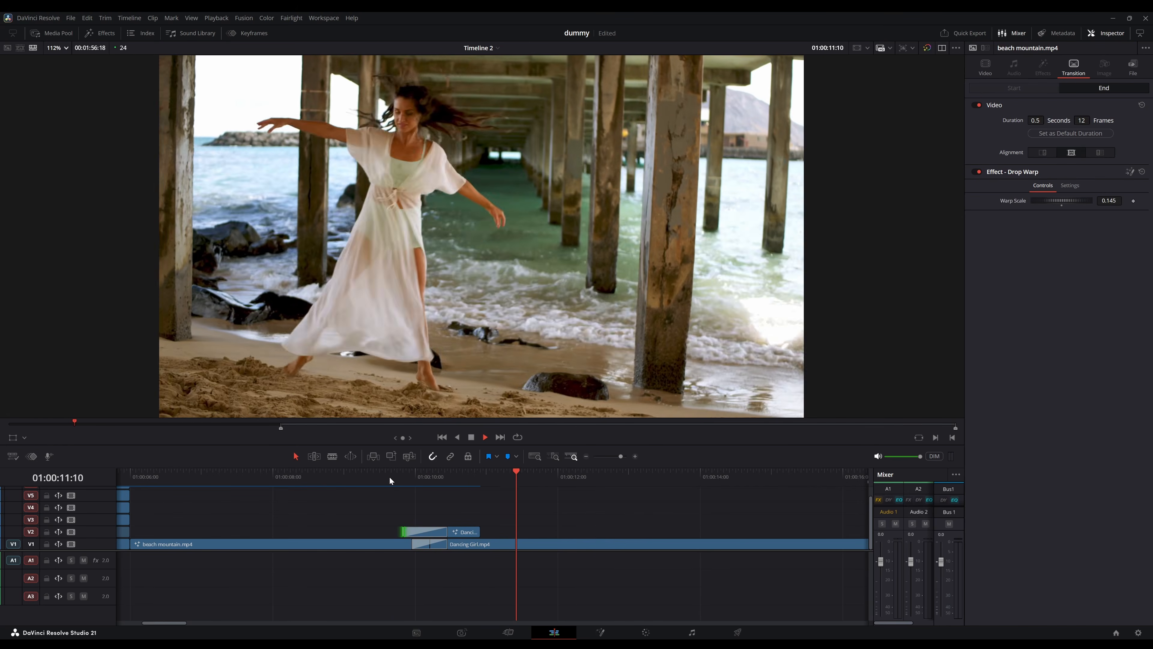
drag(389, 477, 415, 477)
drag(405, 535, 396, 532)
click(380, 476)
key(space)
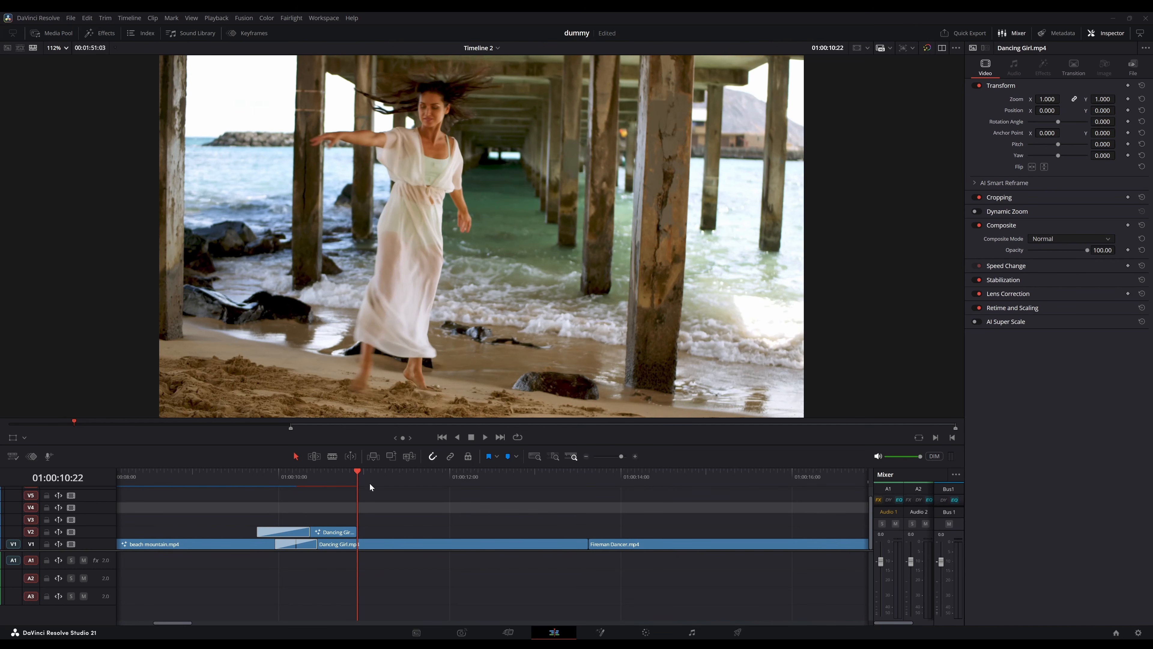
Copy the V1 Dancing Girl clip onto V3 and cut away everything before 01:00:13:00 from the copy.
drag(359, 471, 691, 479)
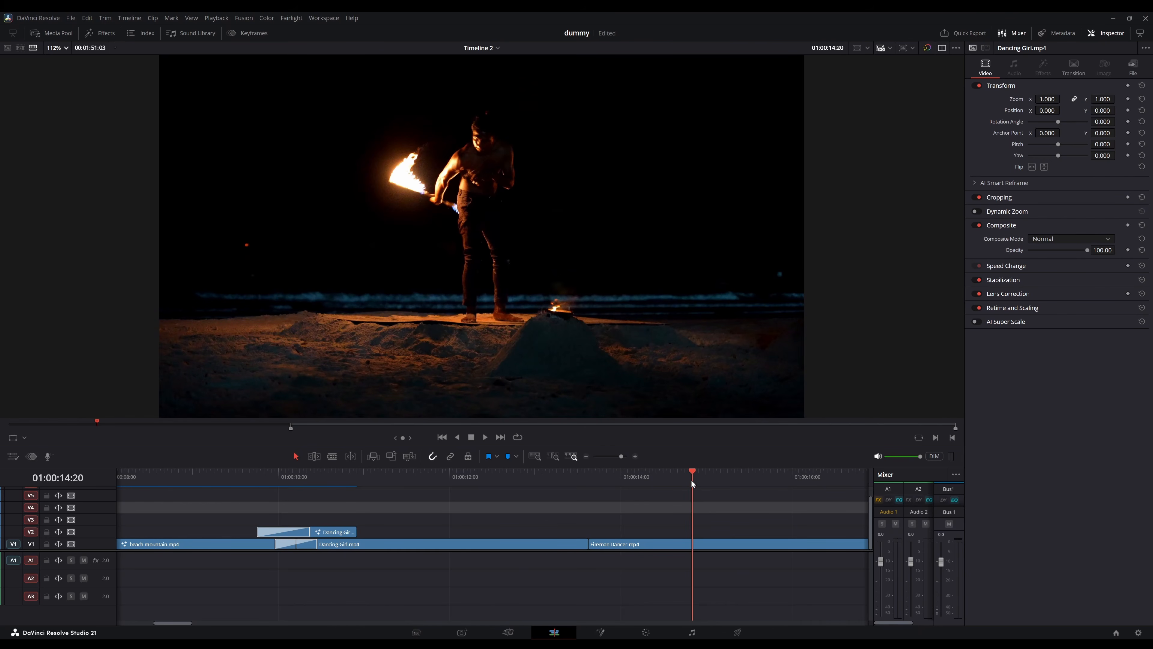
drag(565, 543, 567, 519)
click(584, 475)
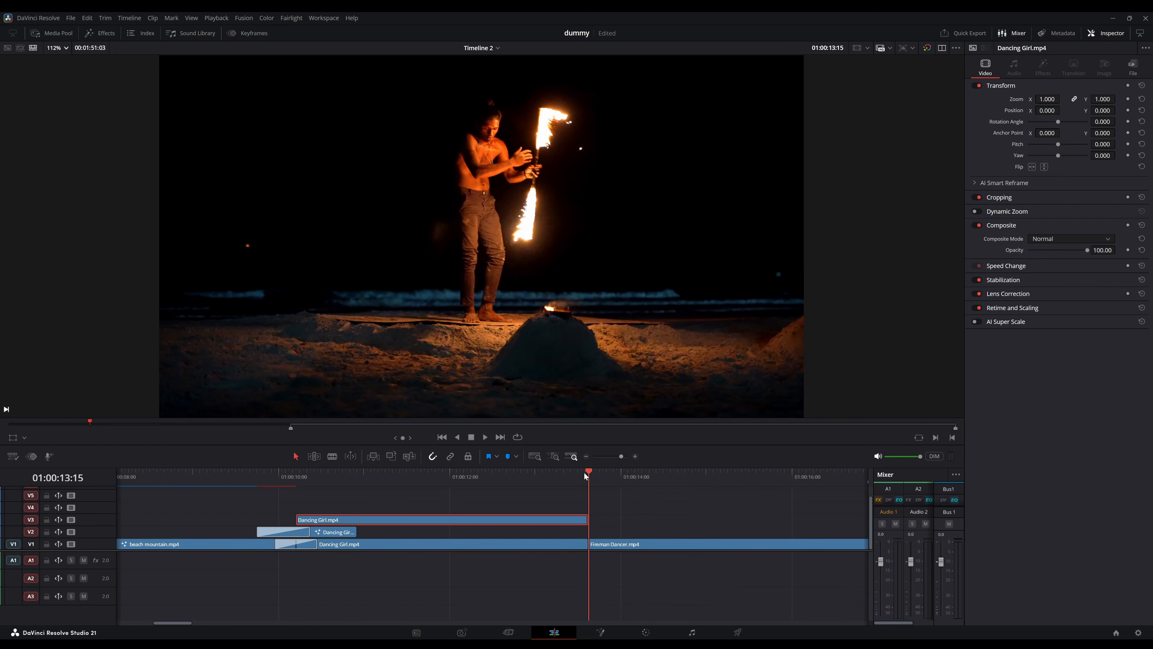
drag(585, 473, 537, 484)
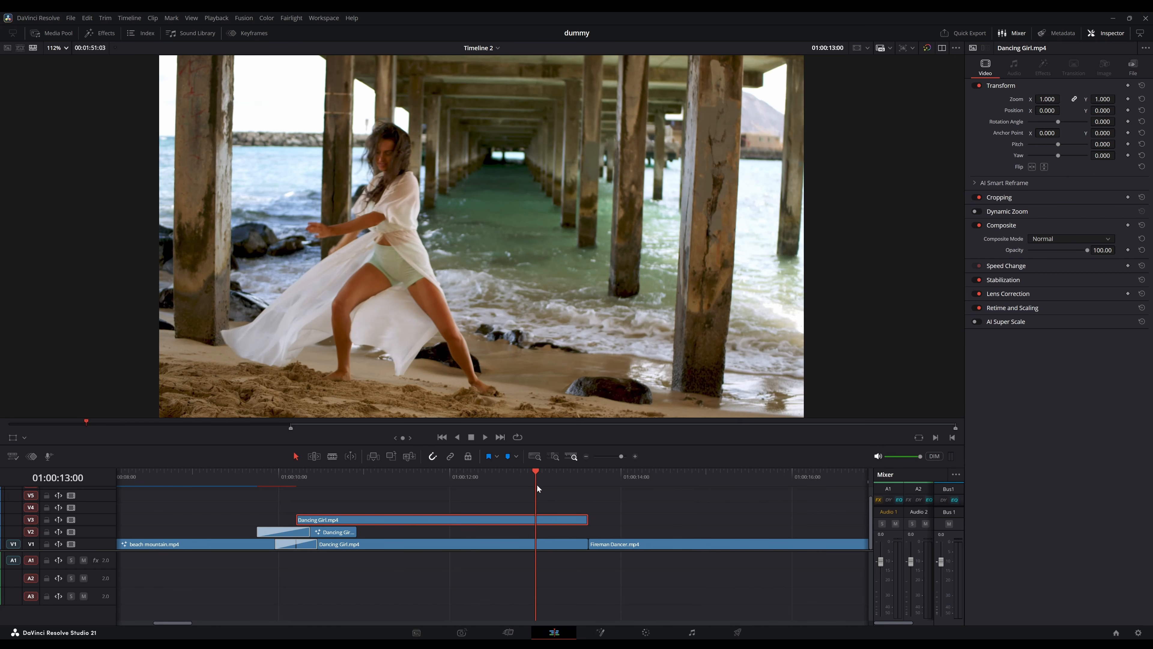
click(534, 521)
key(a)
key(Delete)
Place the Dancing Girl piece on V2, followed at 01:00:13:15 by a copy of the Fireman Dancer clip's first 15 frames or so.
drag(584, 520, 618, 532)
drag(586, 470, 621, 478)
drag(614, 533, 614, 532)
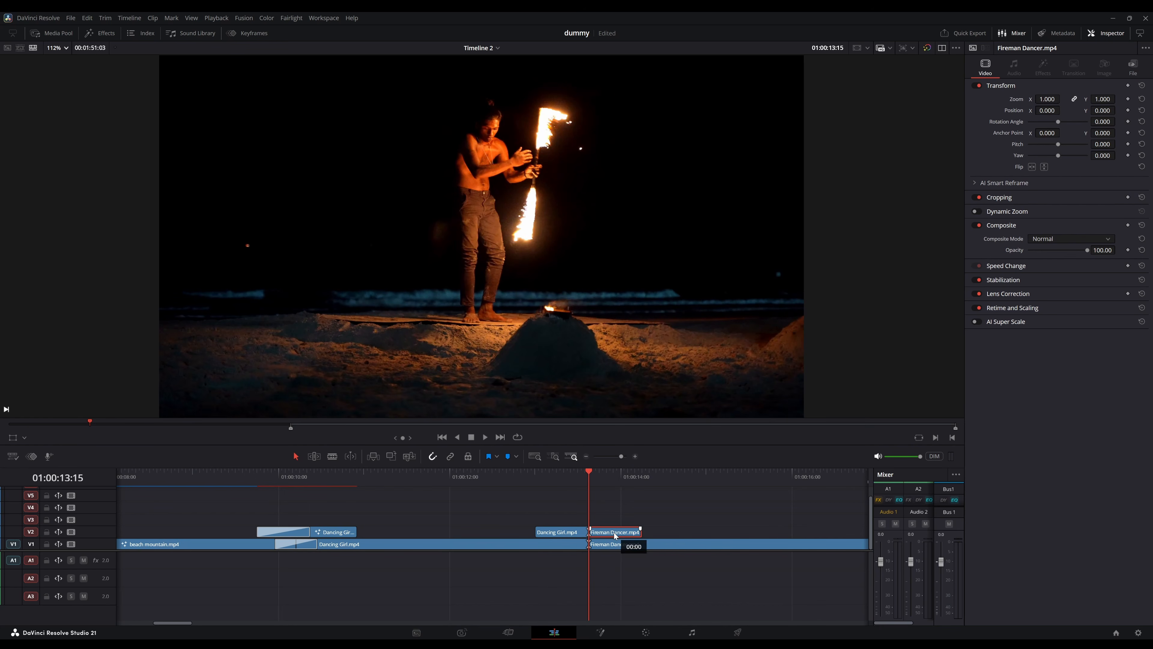
click(669, 508)
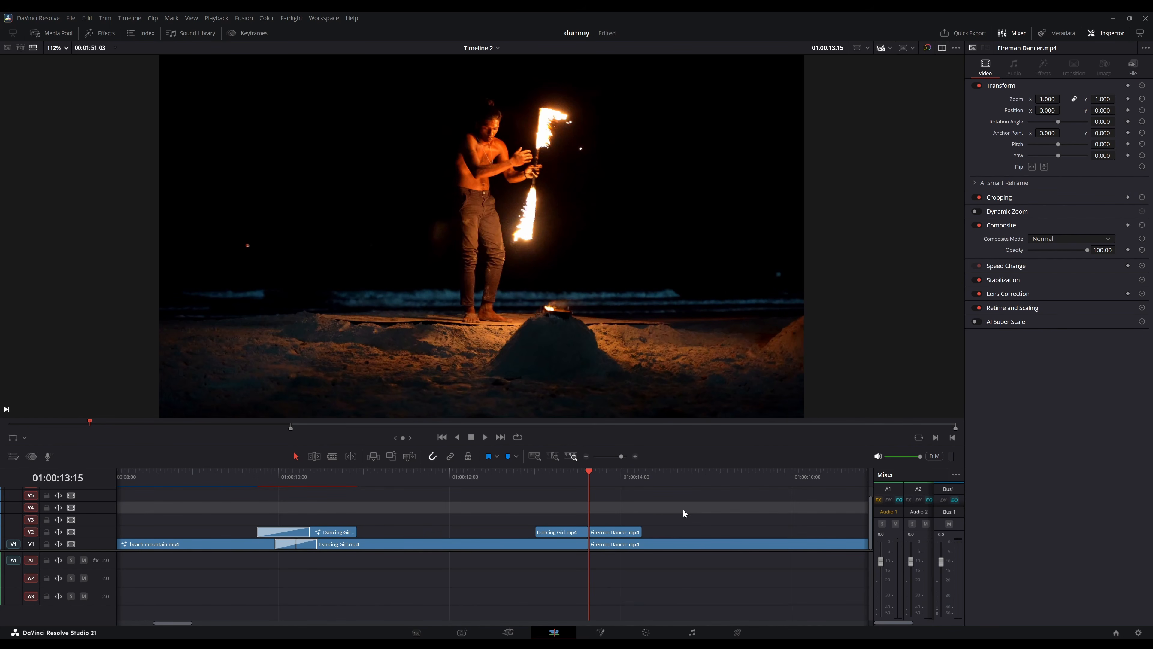
Open the short V2 Dancing Girl clip in Fusion at frame 8 and insert a Magic Mask node after its media input.
key(Left)
key(Left)
key(Left)
key(Left)
key(Left)
key(Left)
key(Left)
click(600, 632)
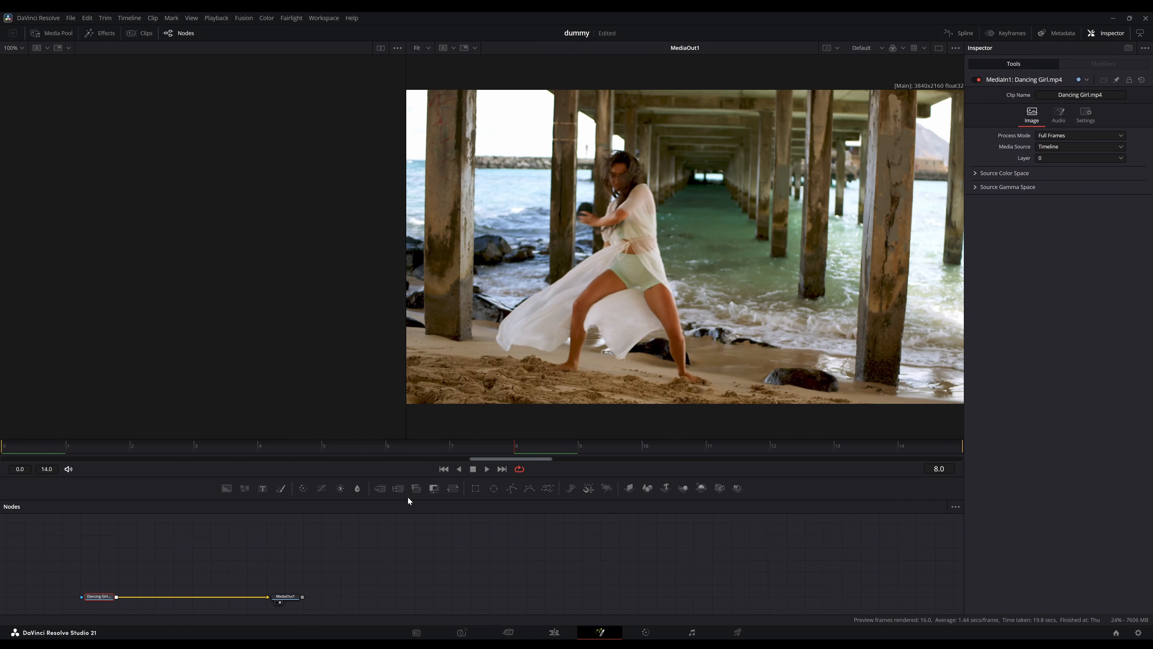
key(shift+space)
text(magic)
key(Return)
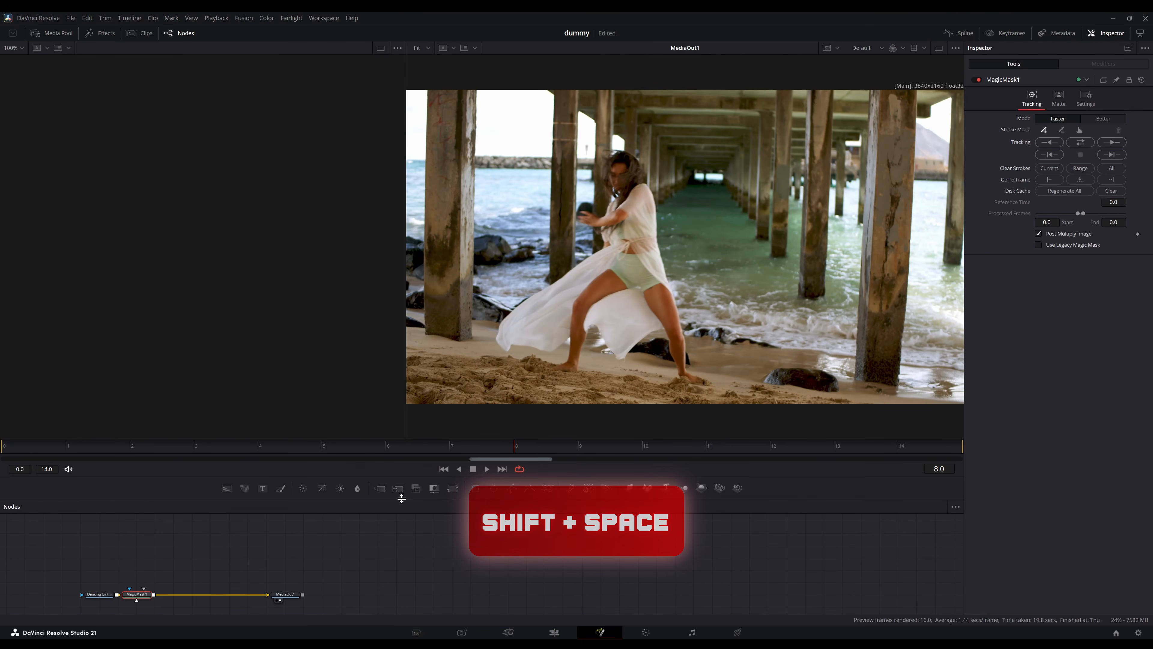
Mask the dancer and her dress with stroke points tracked in both directions, and slightly adjust the matte's Erode/Dilate and Blur.
click(632, 173)
click(636, 240)
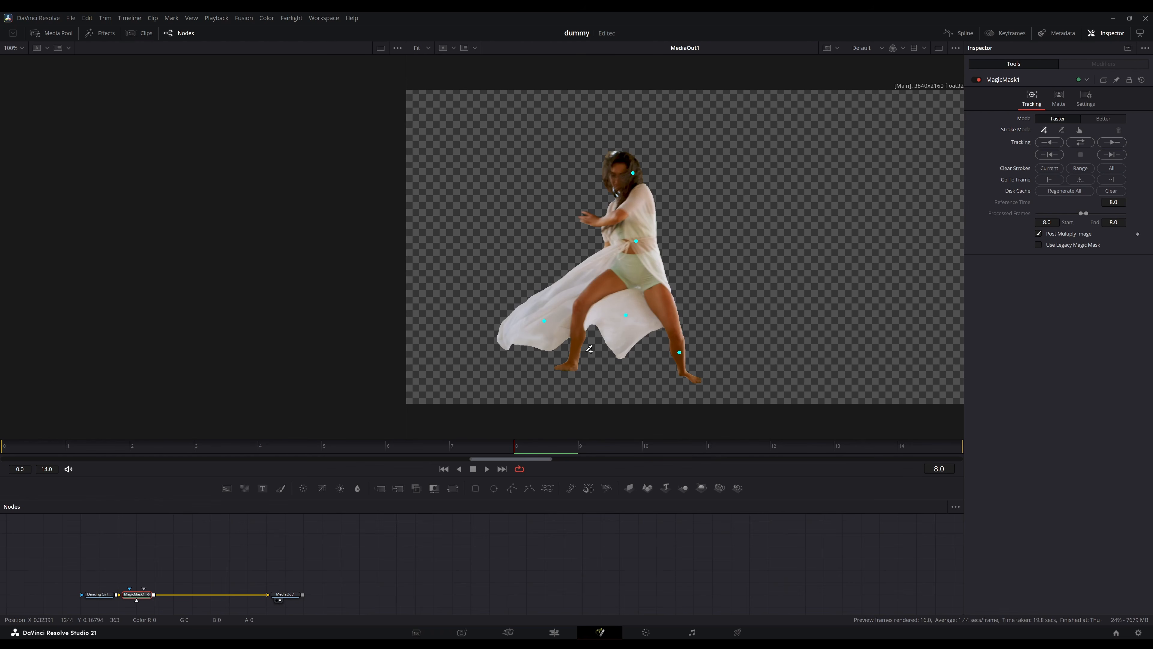
click(1081, 142)
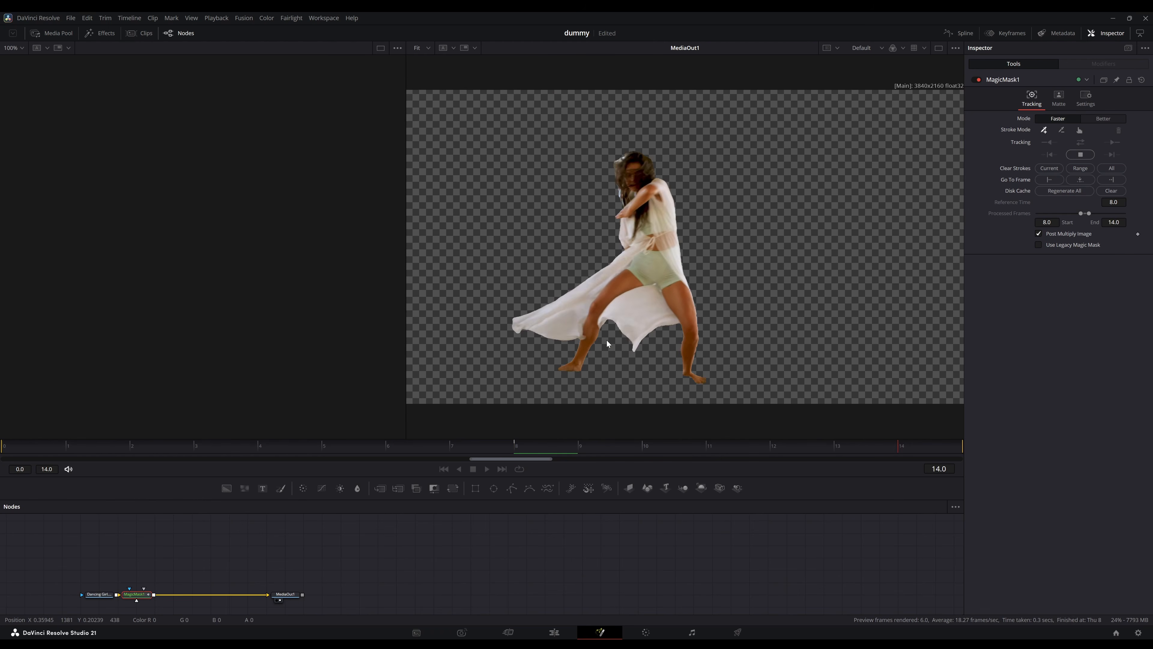
click(1059, 98)
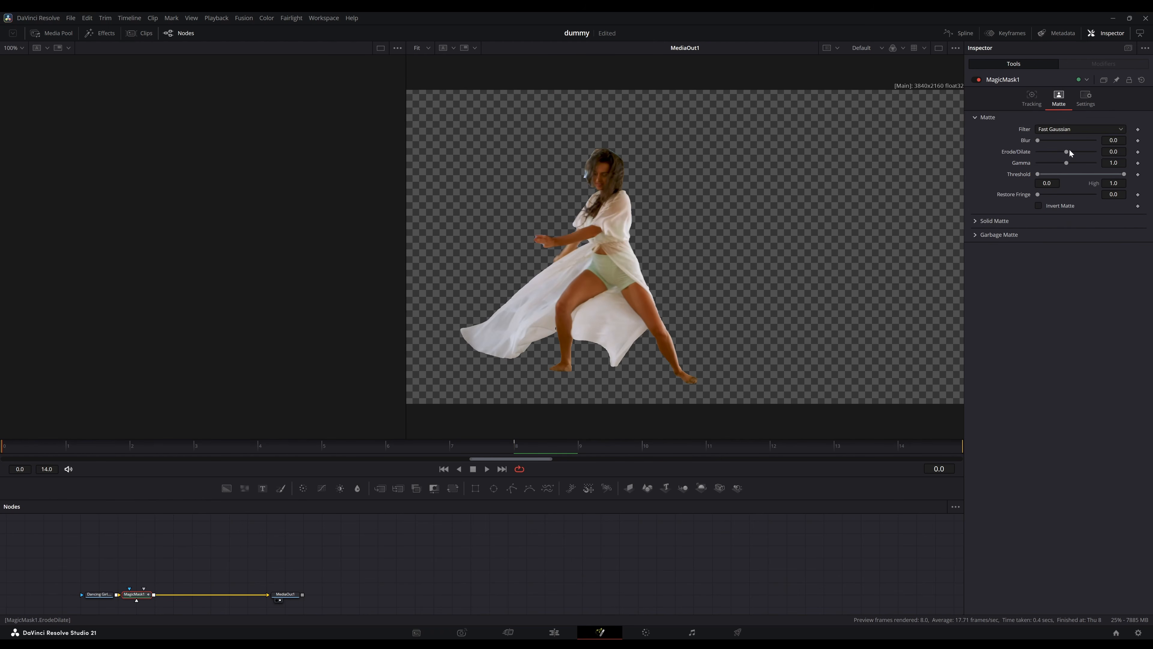
drag(1067, 152, 1045, 141)
click(555, 632)
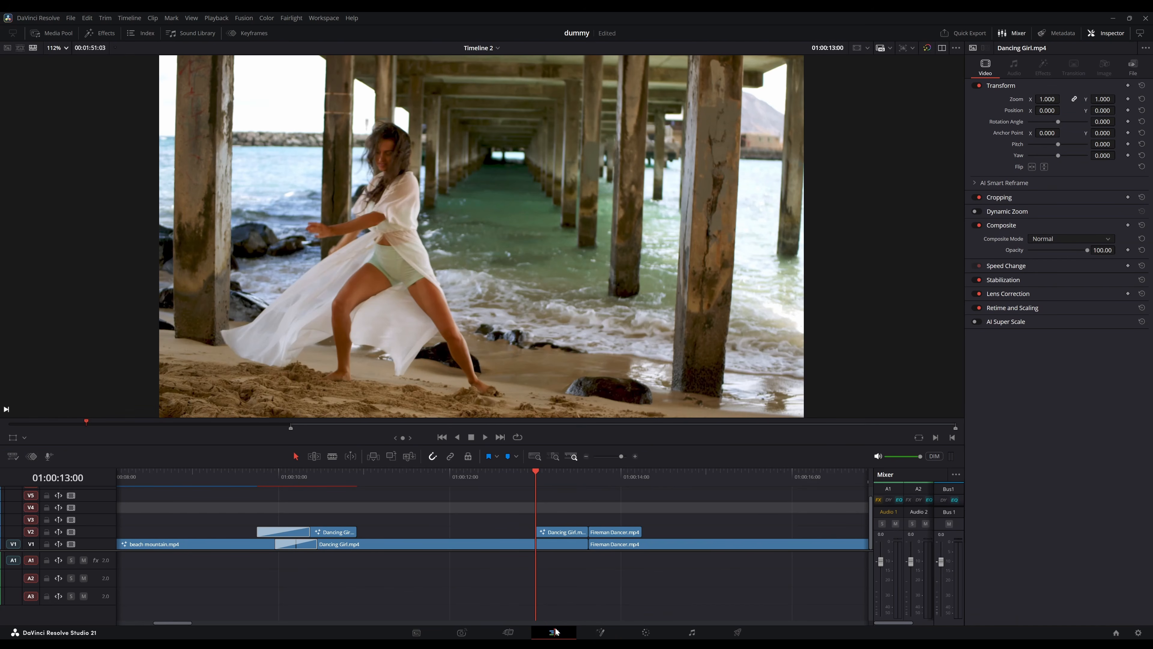
Open the short V2 Fireman Dancer clip in Fusion at frame 12 and insert a Magic Mask node after its media input.
drag(537, 472, 611, 480)
click(607, 630)
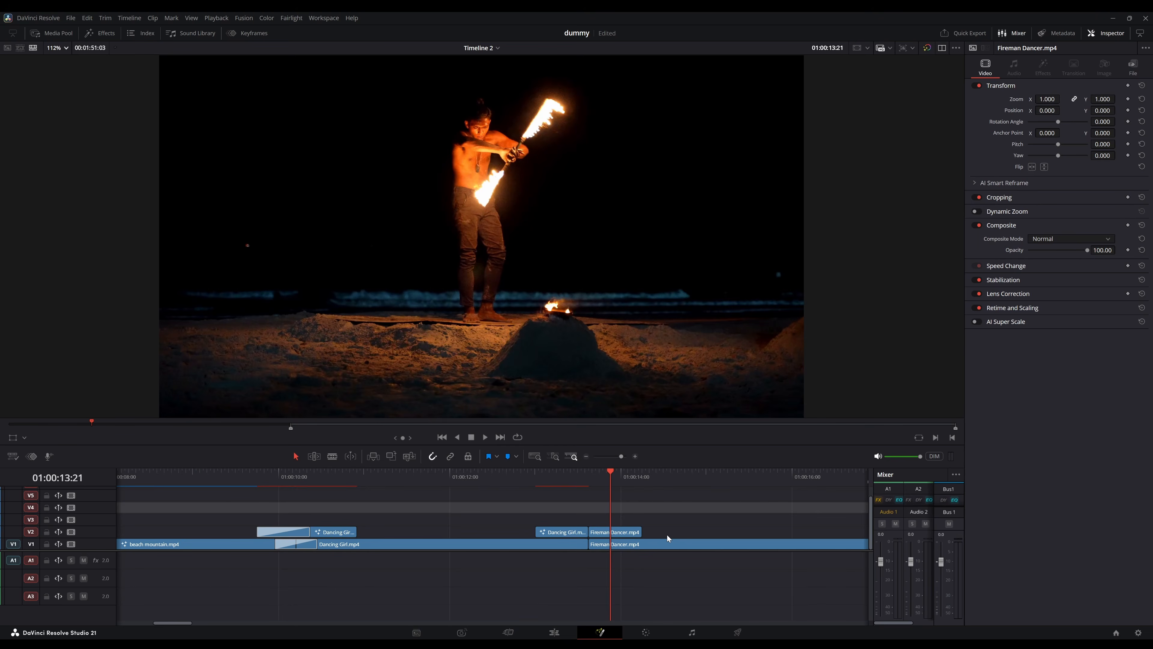
key(shift+space)
text(magic)
key(Return)
Mask the fire dancer and his flaming staff, track the mask in both directions, and return to the timeline.
drag(679, 137, 672, 304)
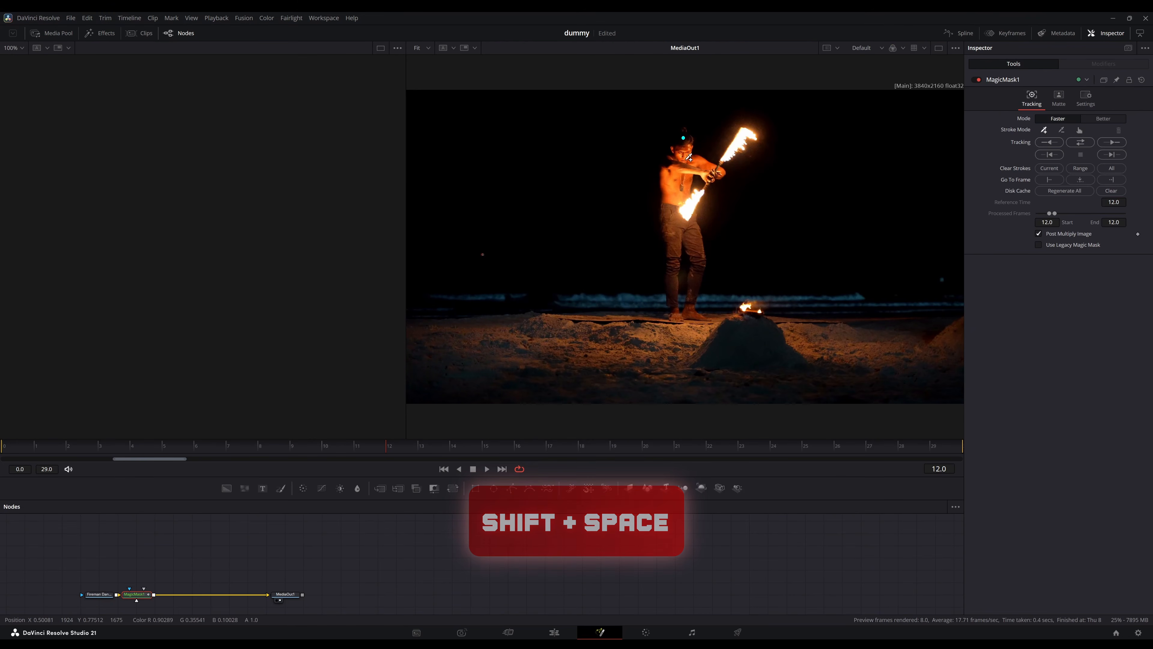
drag(742, 142, 707, 183)
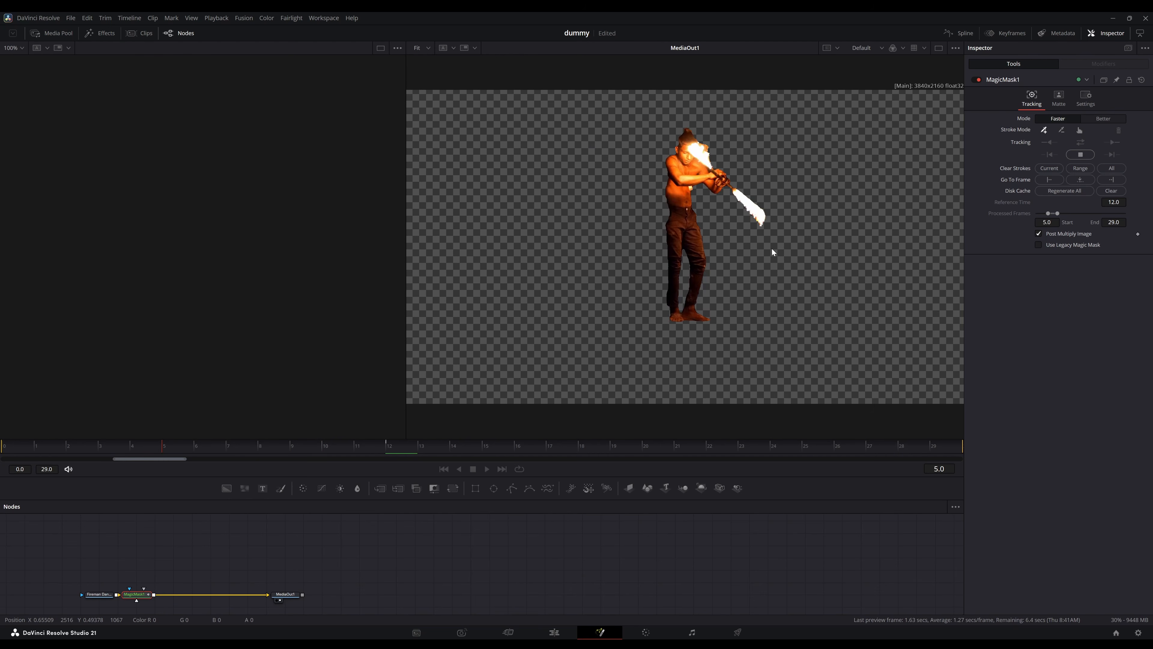
click(1059, 98)
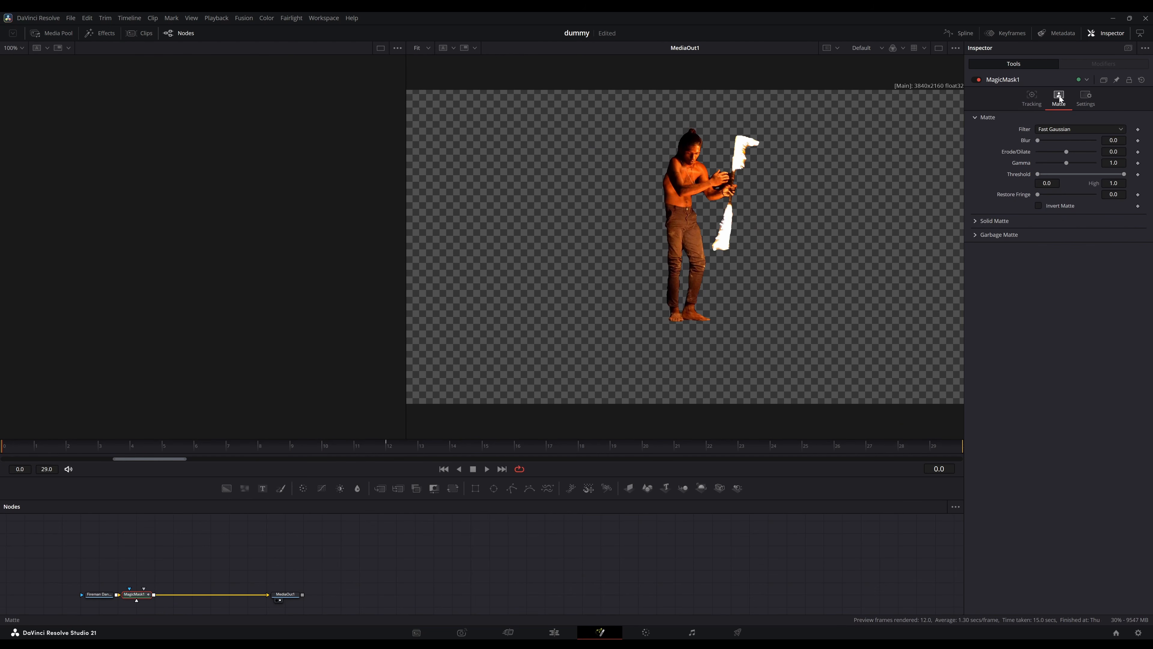
click(553, 633)
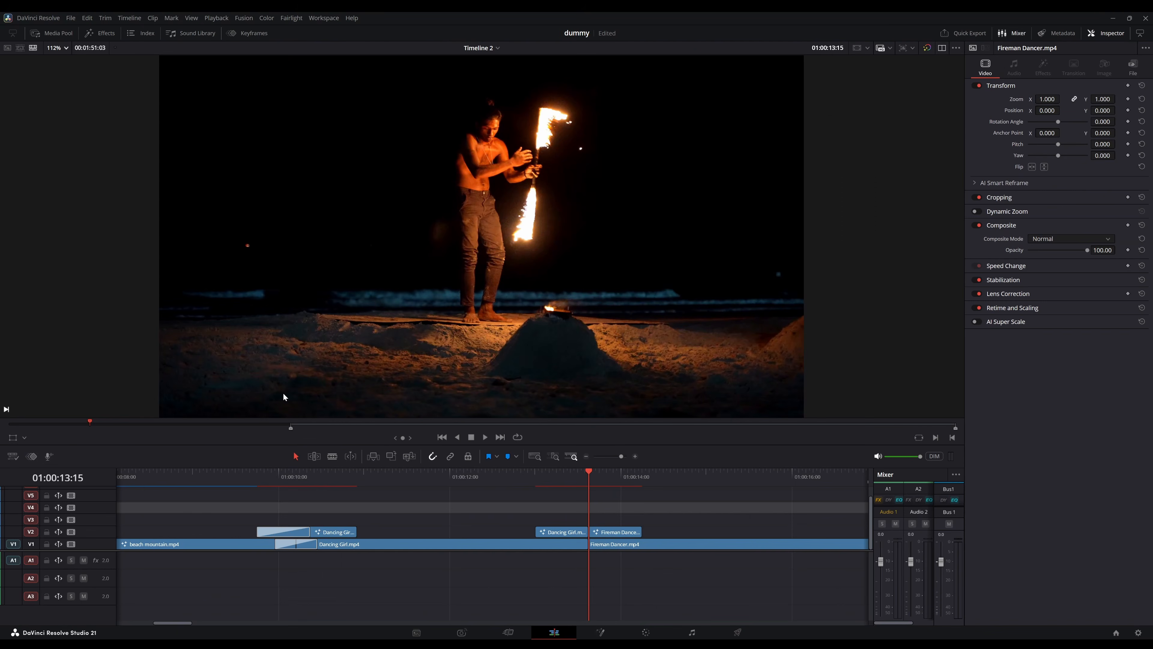
Add a centred 16-frame Smooth Cut on the V1 cut between Dancing Girl and Fireman Dancer, and play back the transition.
click(97, 33)
drag(218, 135, 541, 382)
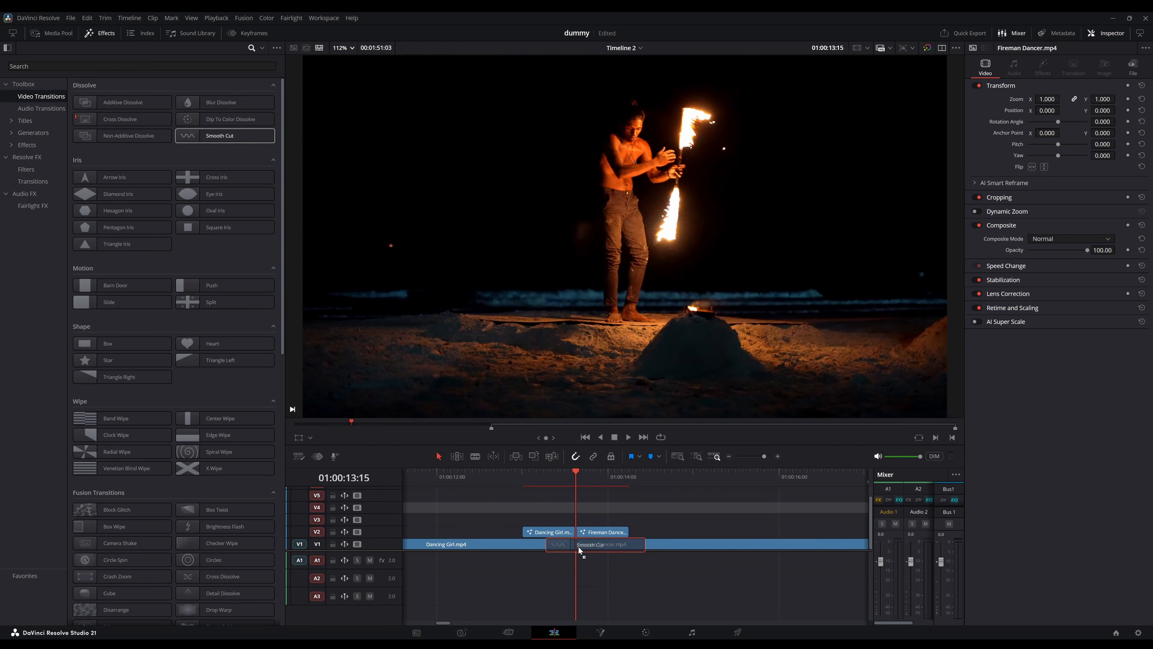
drag(579, 548, 547, 546)
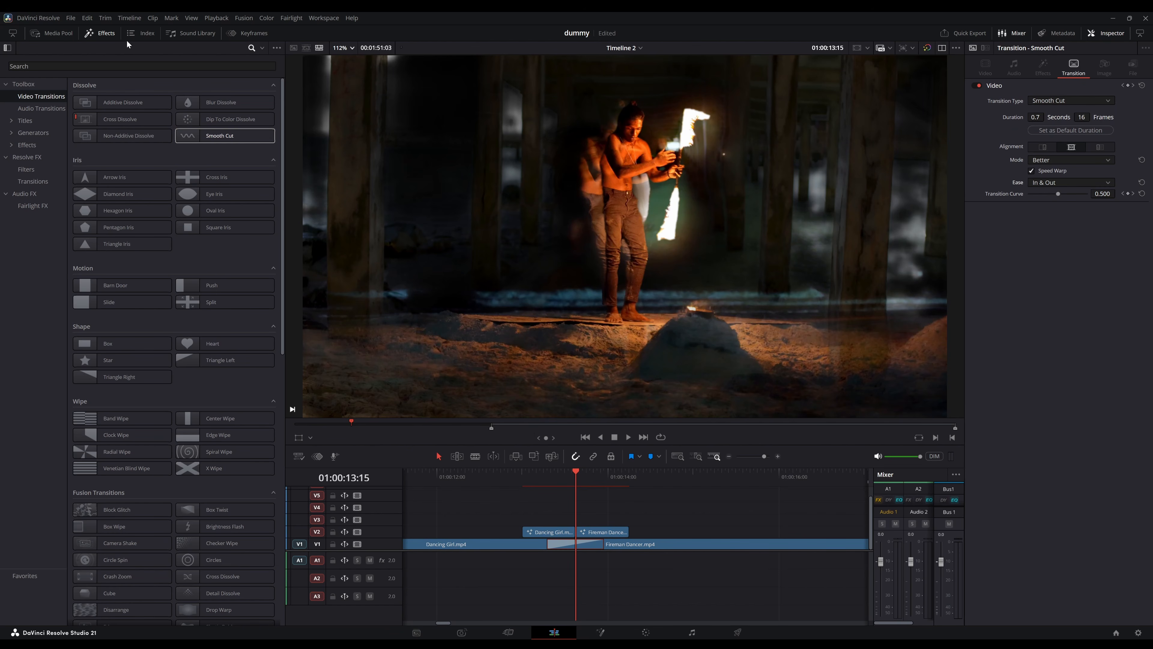
click(105, 35)
click(167, 476)
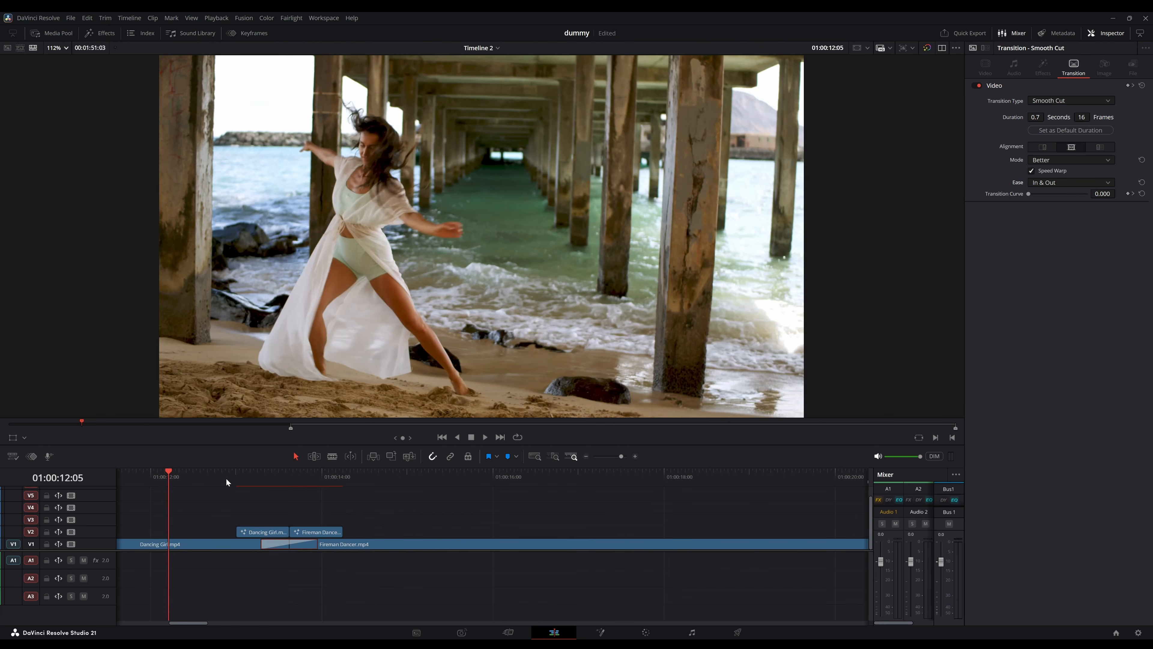
key(space)
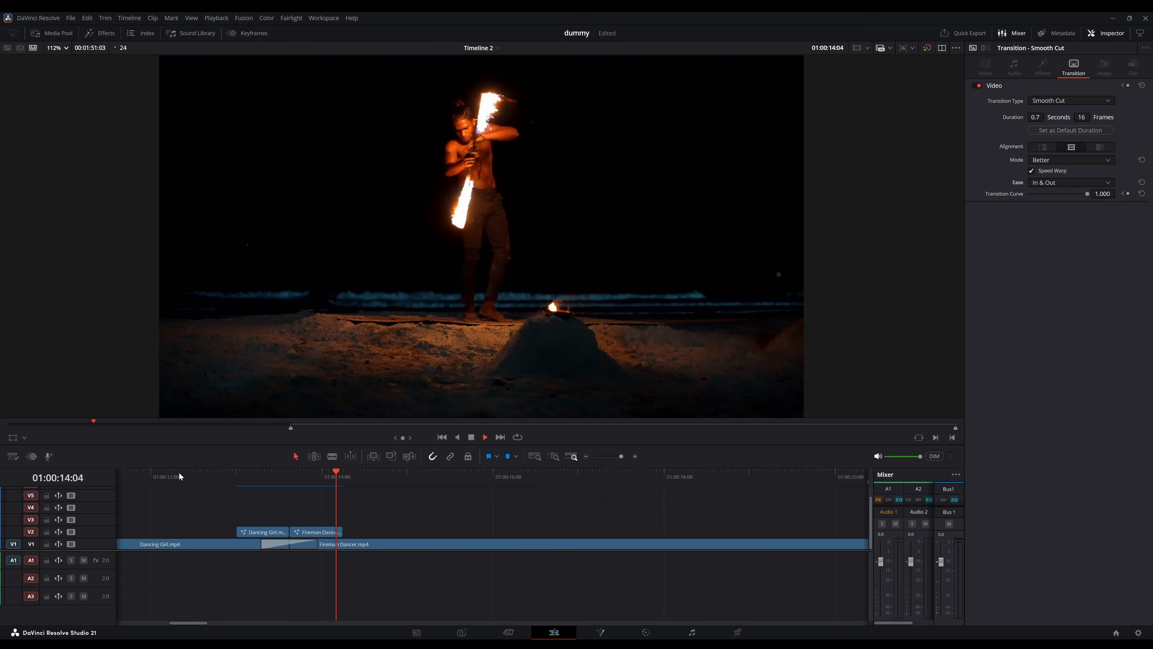